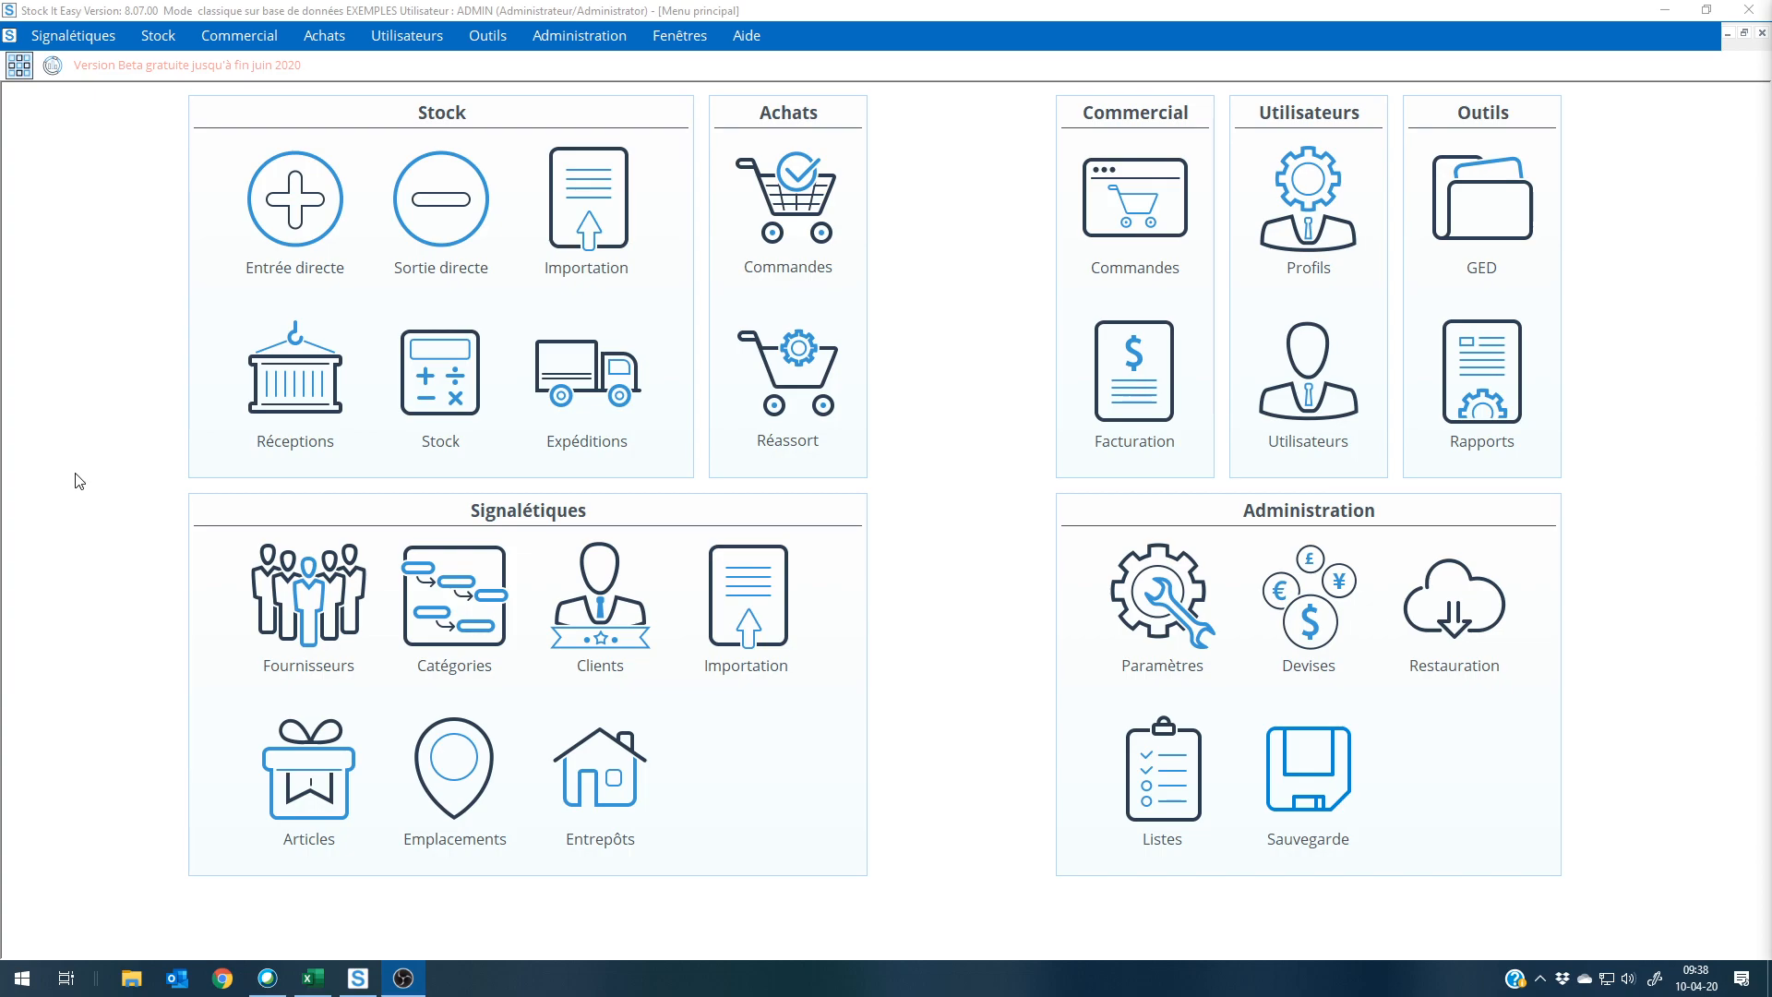
Step: Open the article list and review the description records of Croquettes pour chats 5 kg and 1/4 h Main d'oeuvre
click(303, 811)
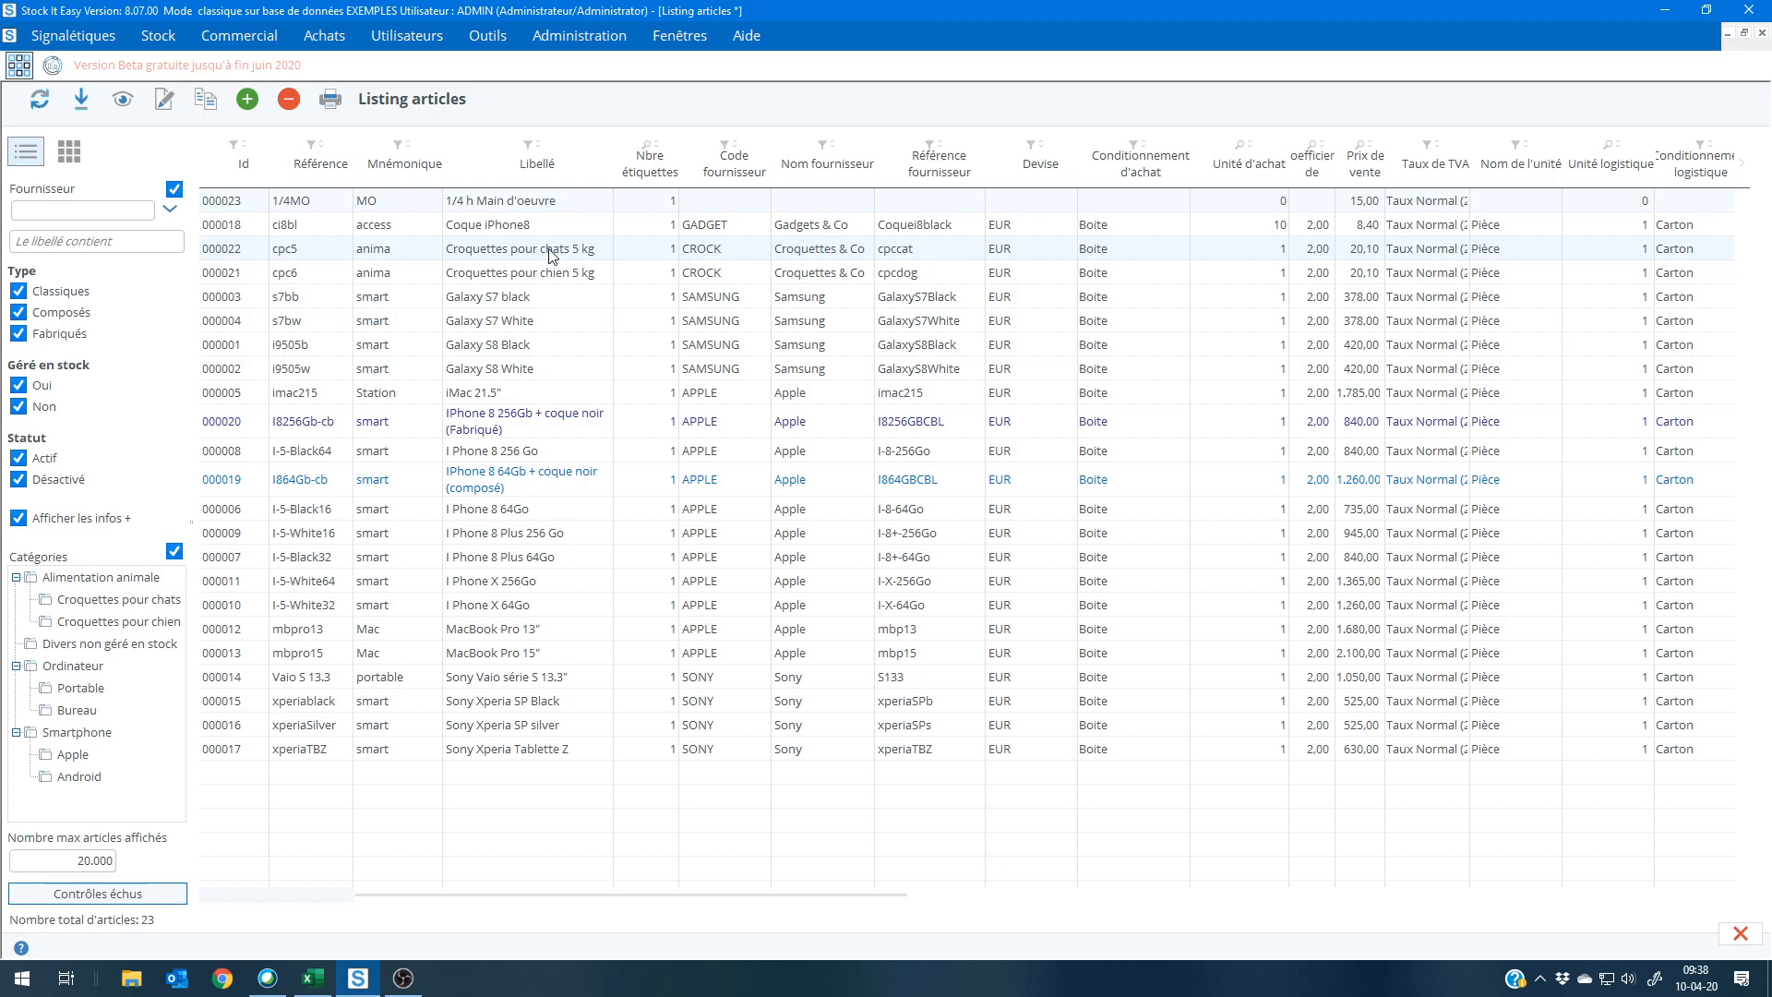
double_click(549, 250)
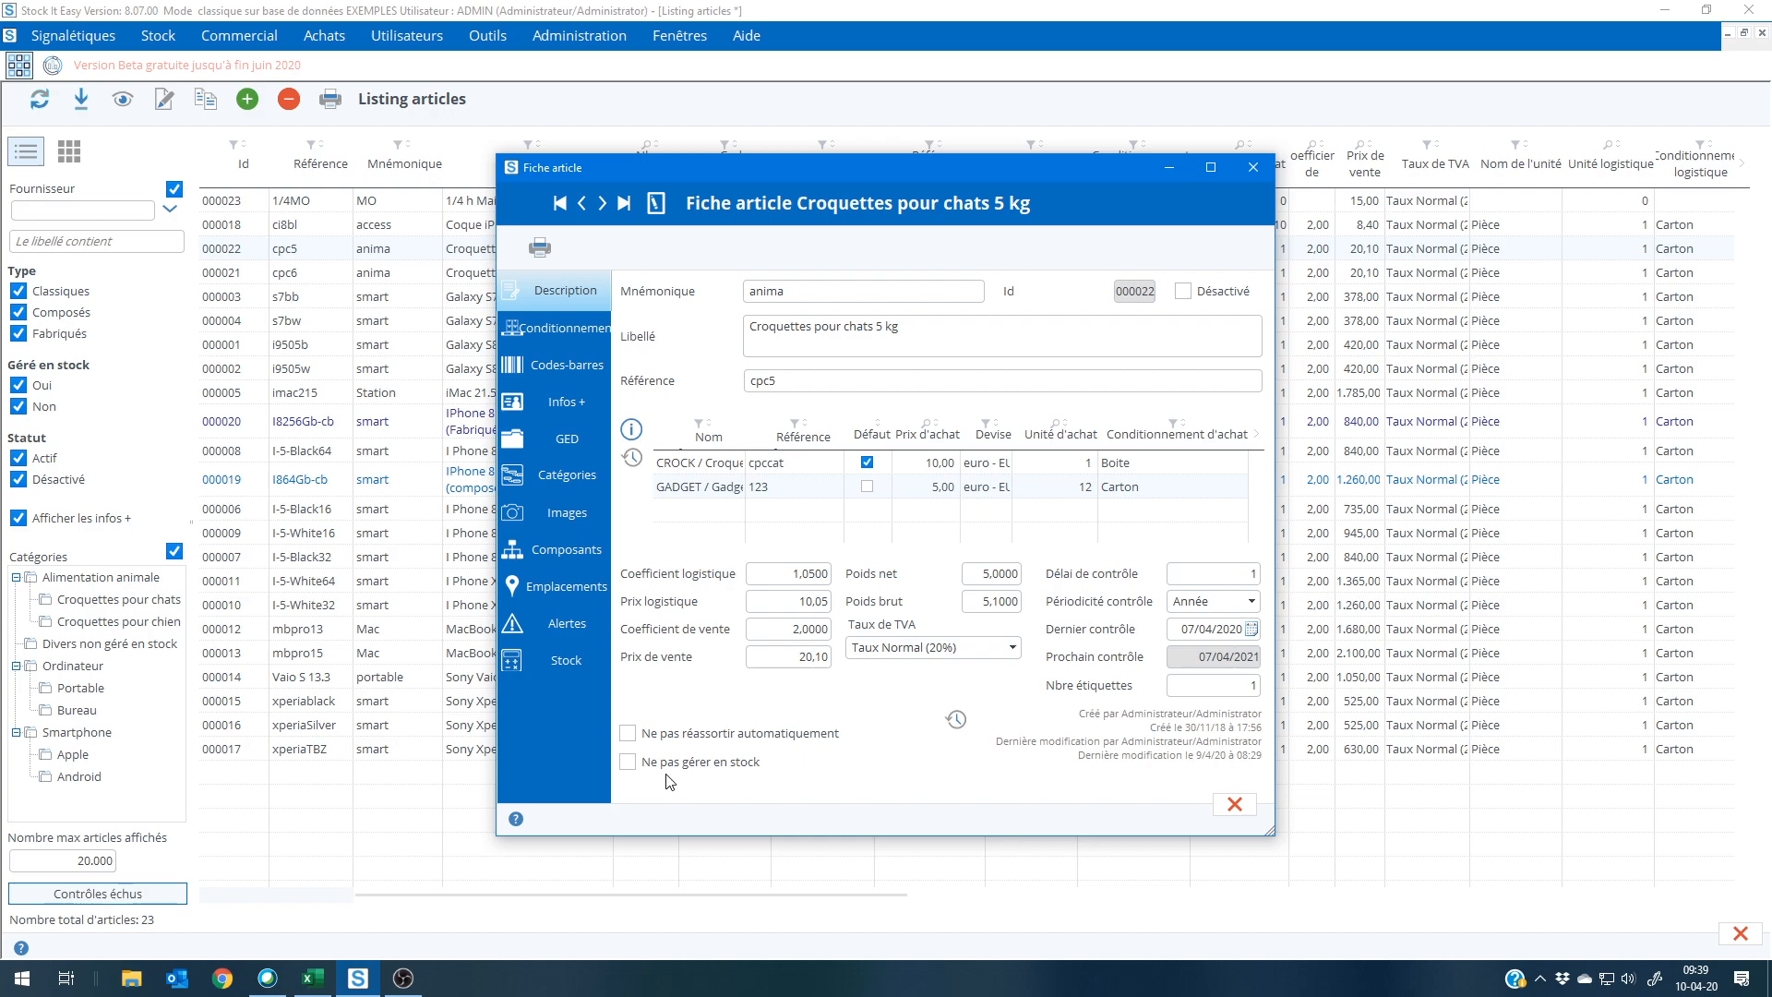
click(1241, 813)
double_click(471, 200)
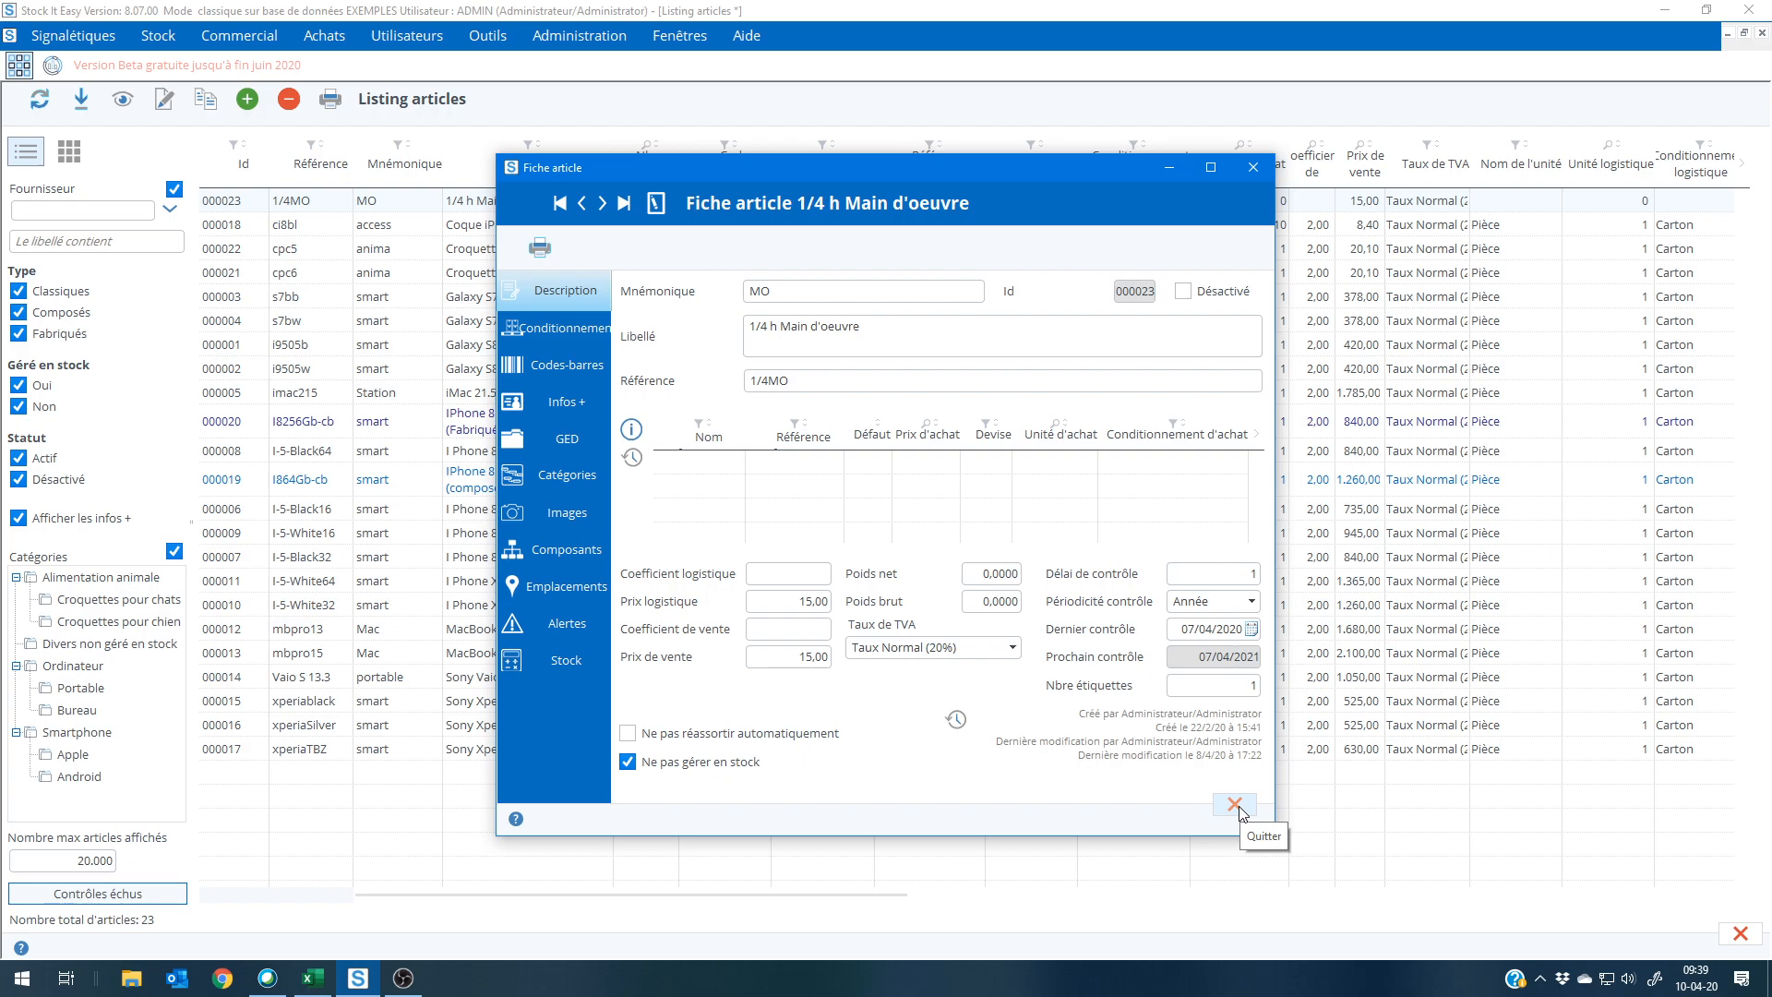
click(1237, 805)
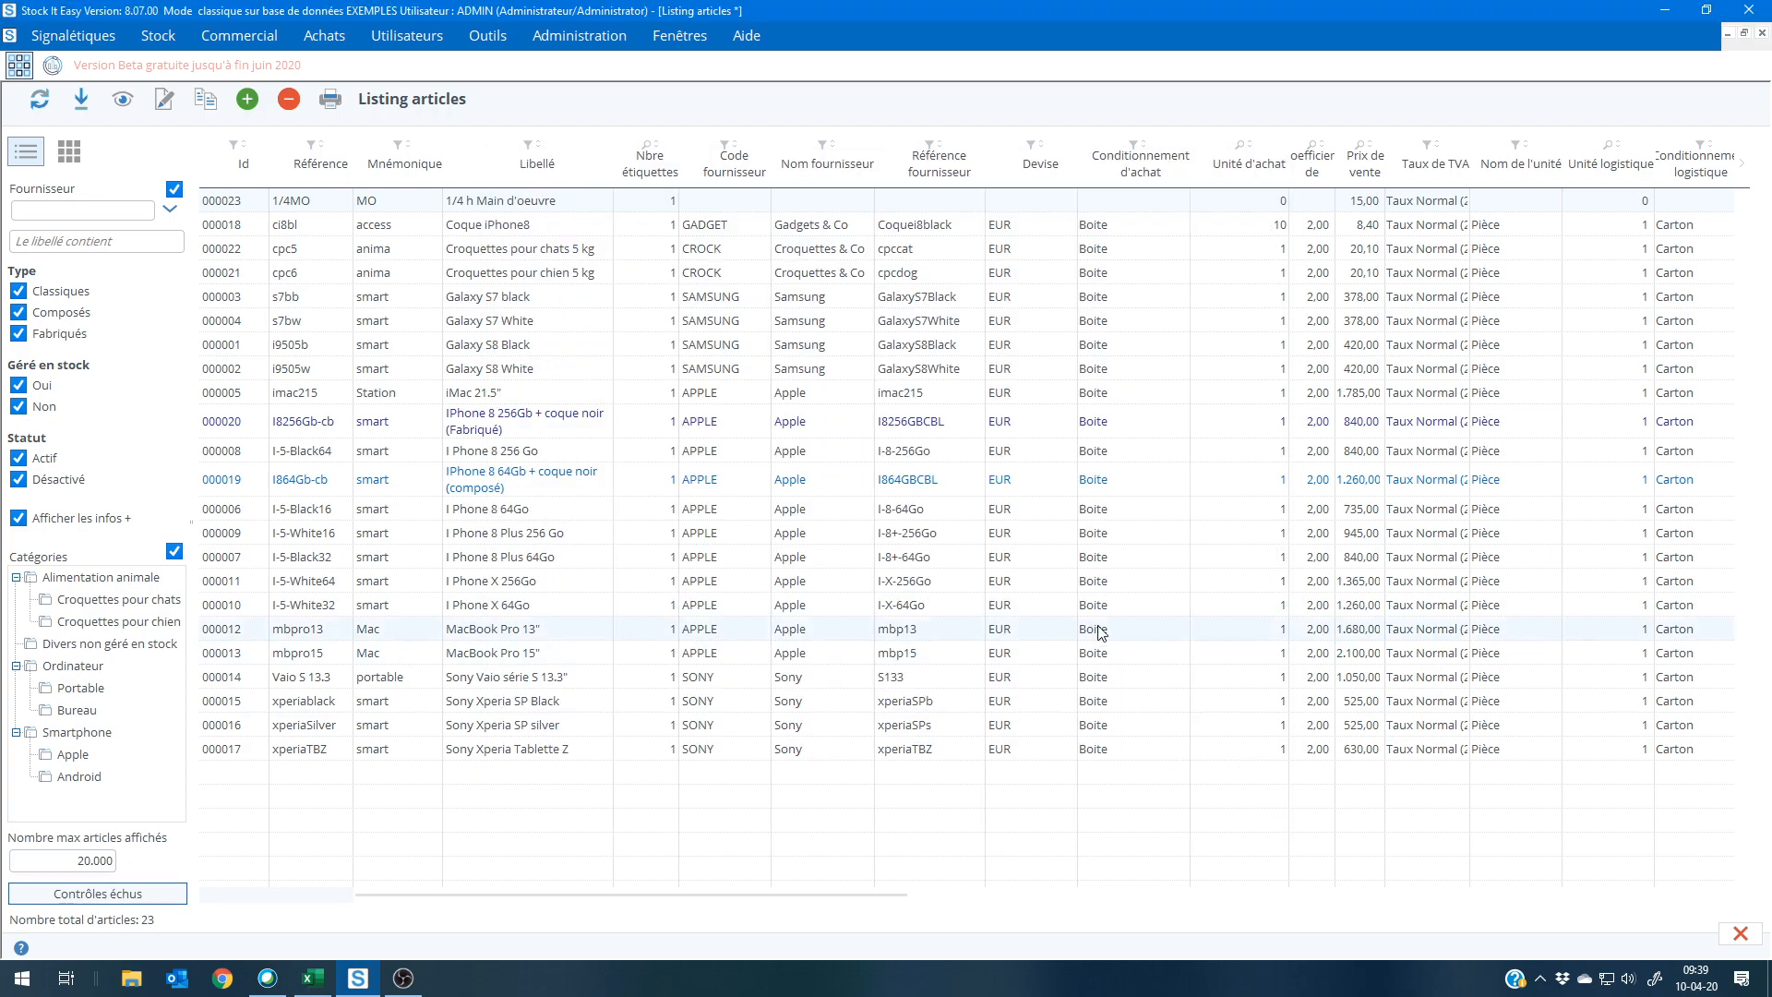
Step: Examine the barcode settings of the article Croquettes pour chats 5 kg, closing its record and returning to the main menu
double_click(583, 251)
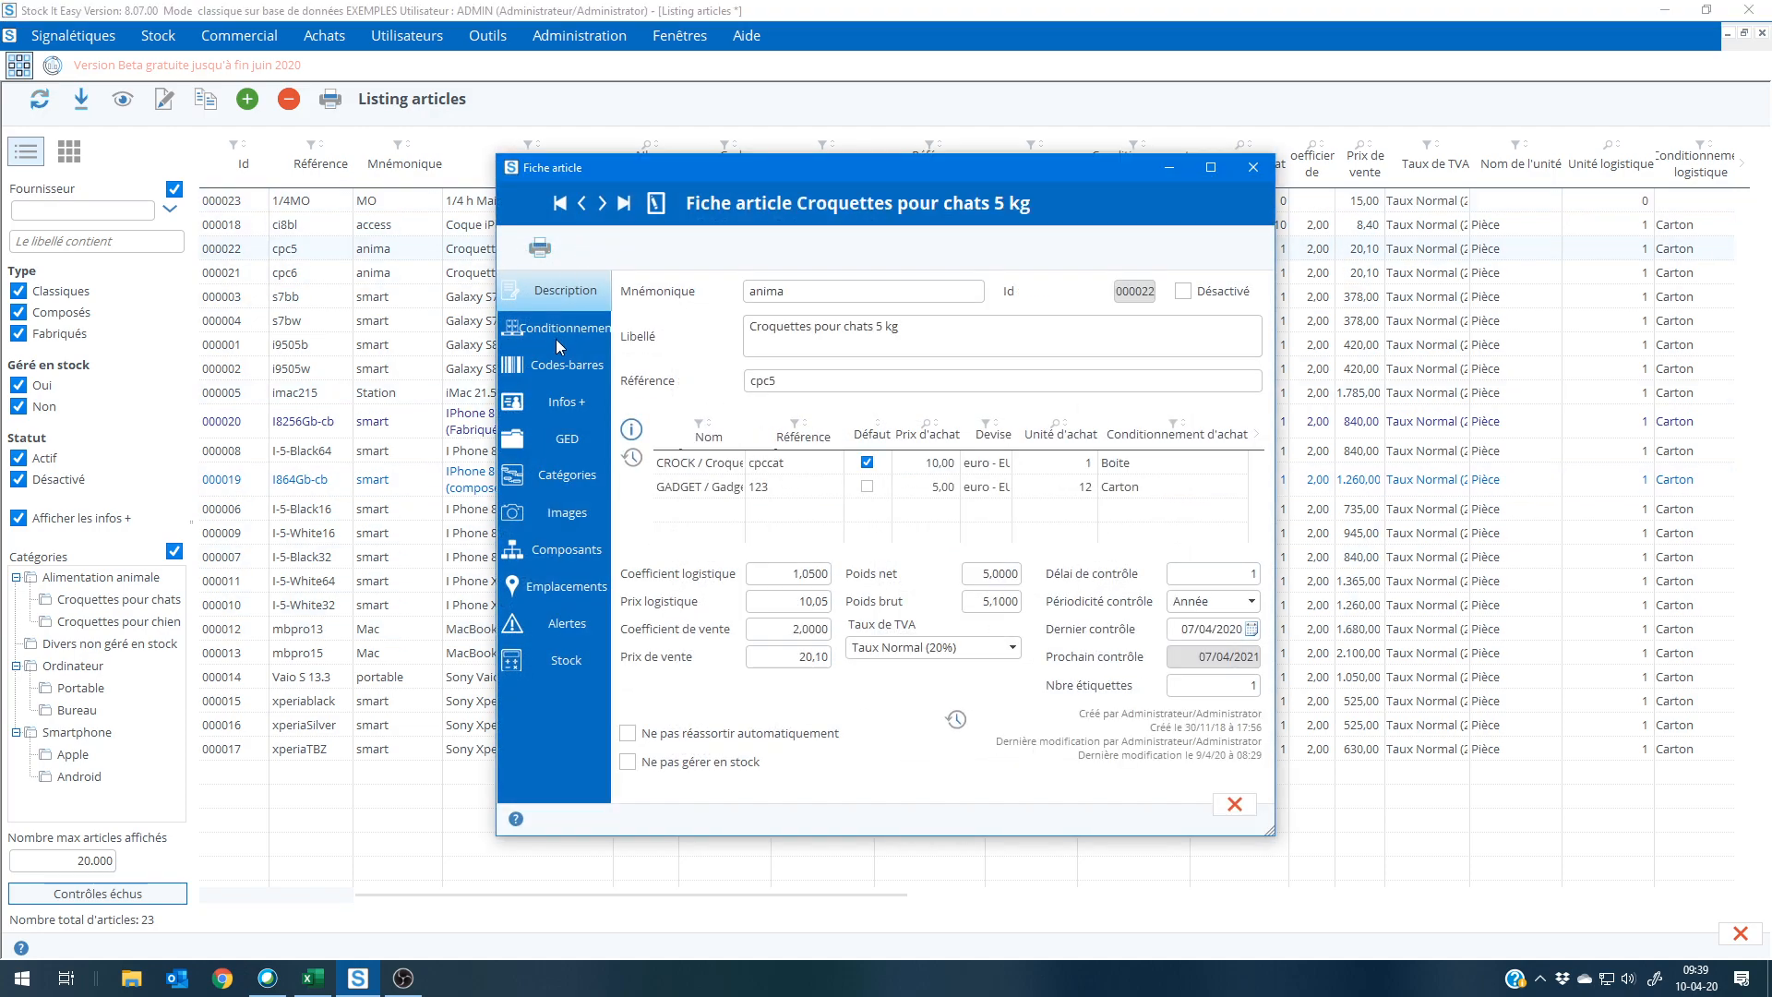
click(557, 366)
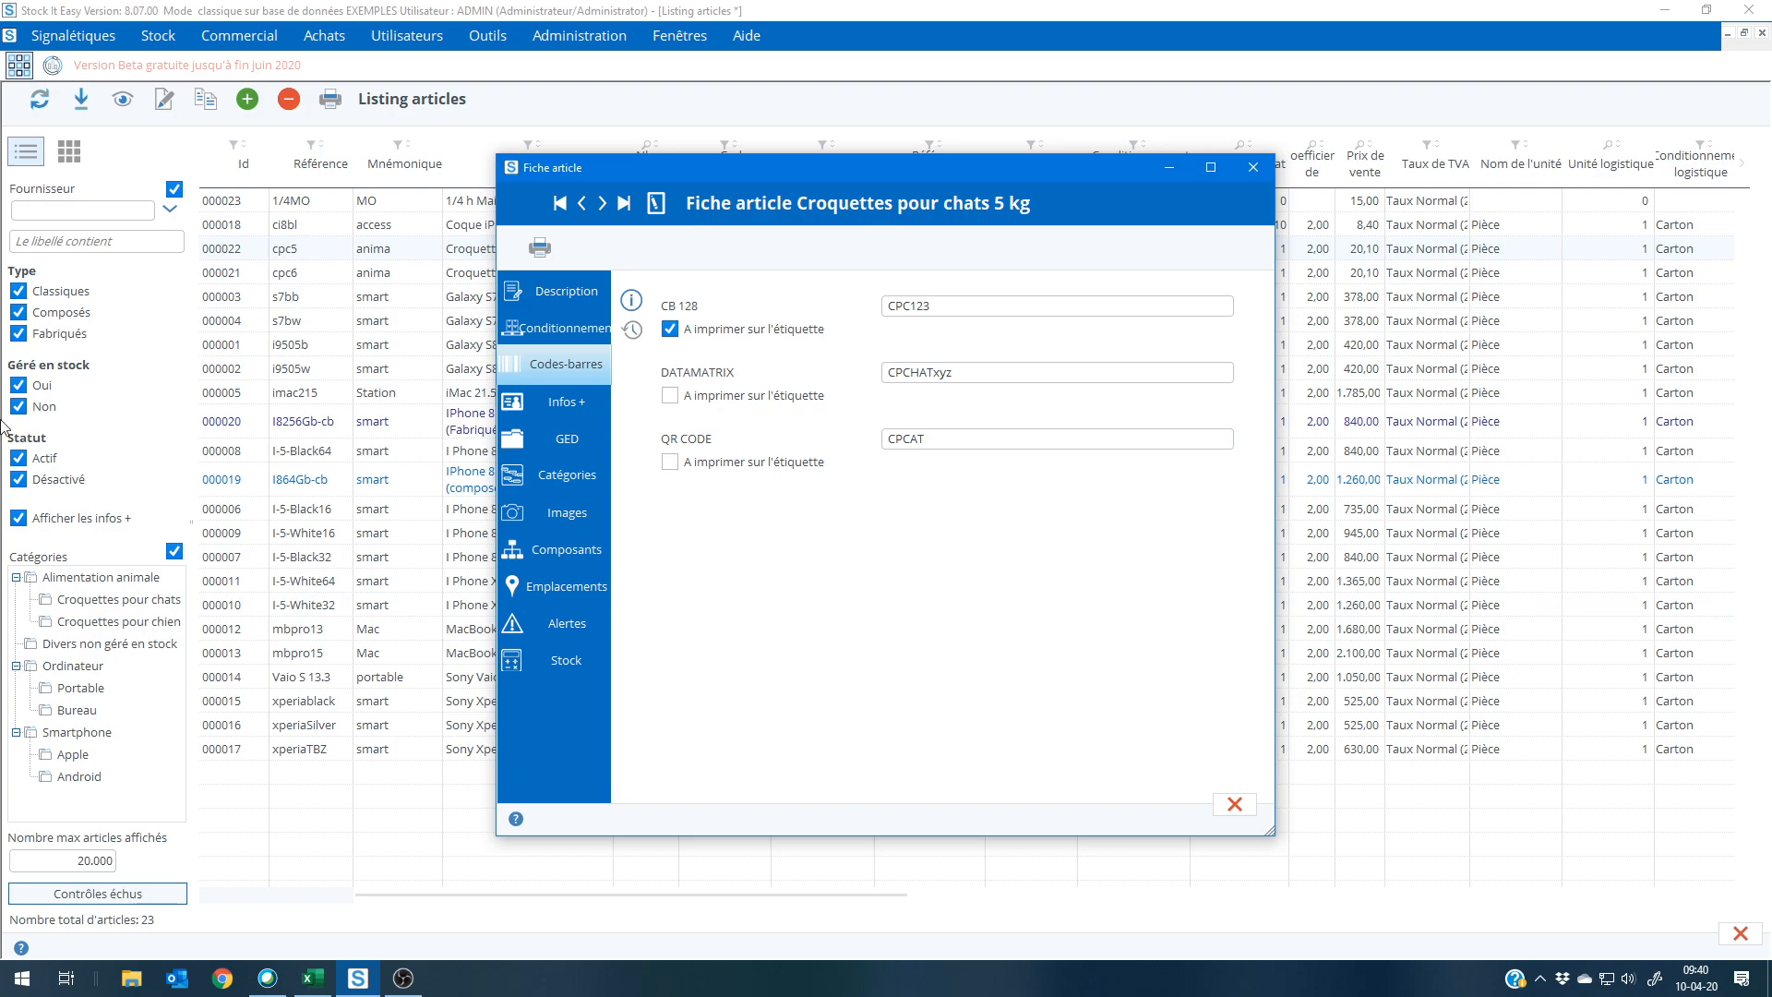
click(1235, 805)
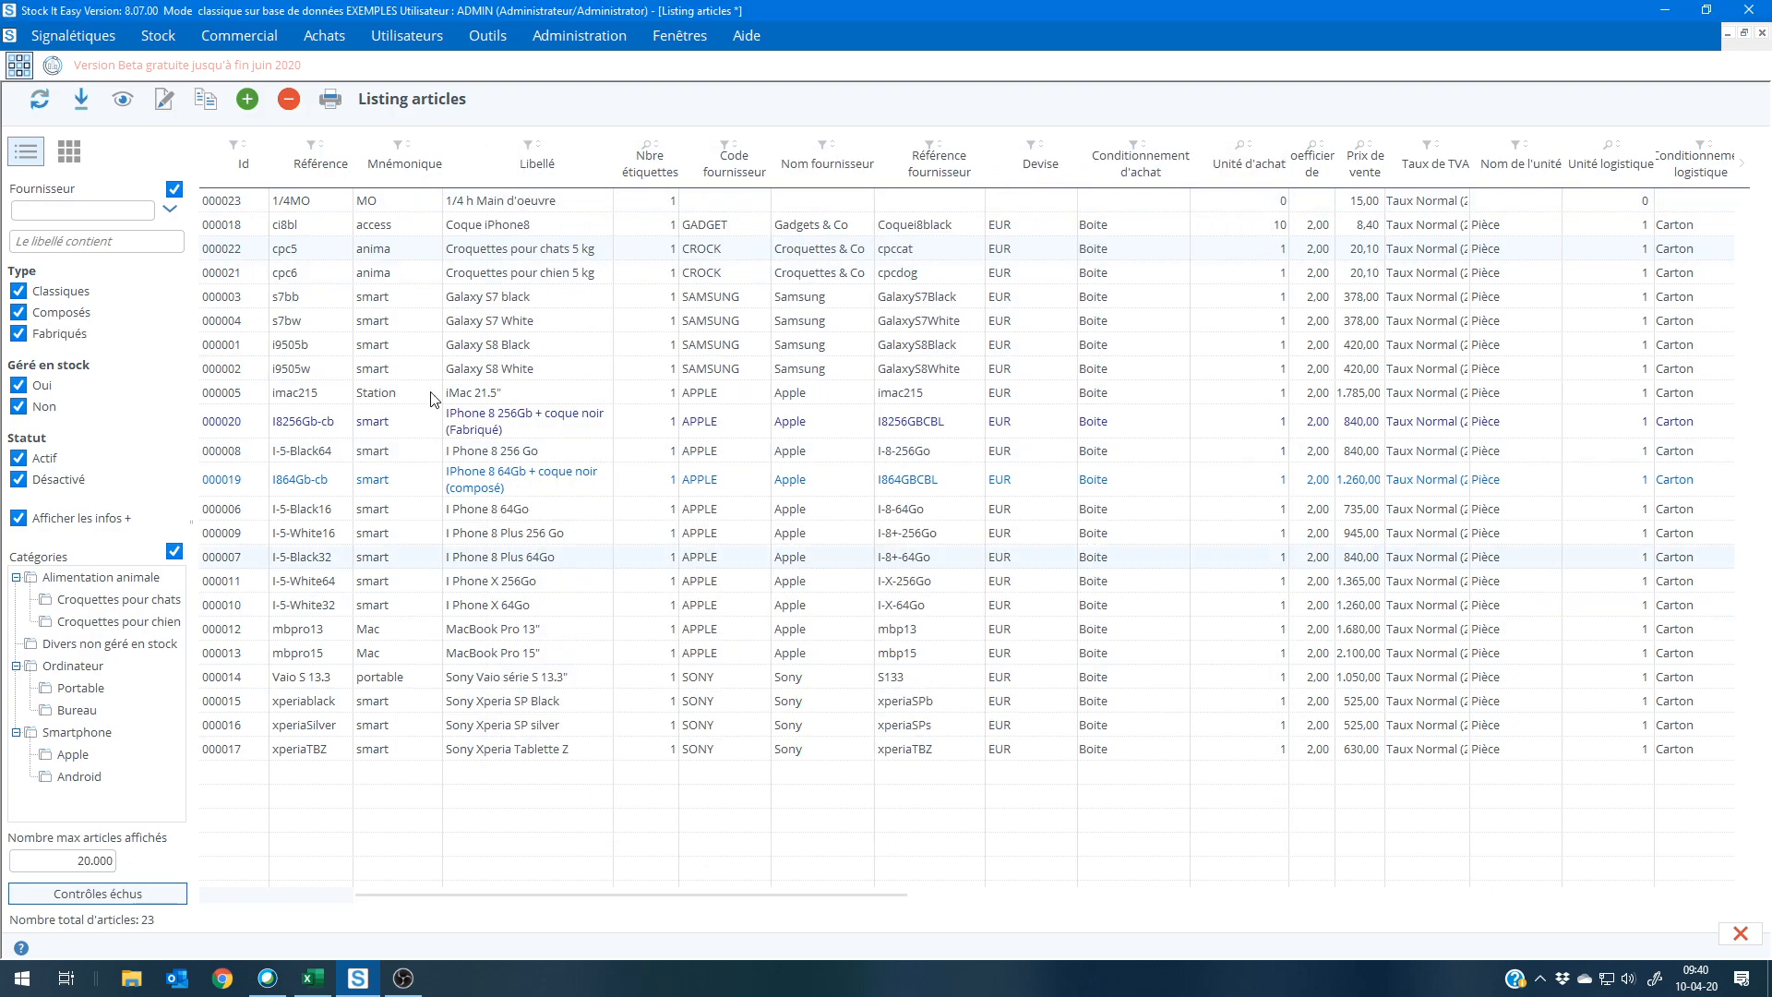
click(23, 66)
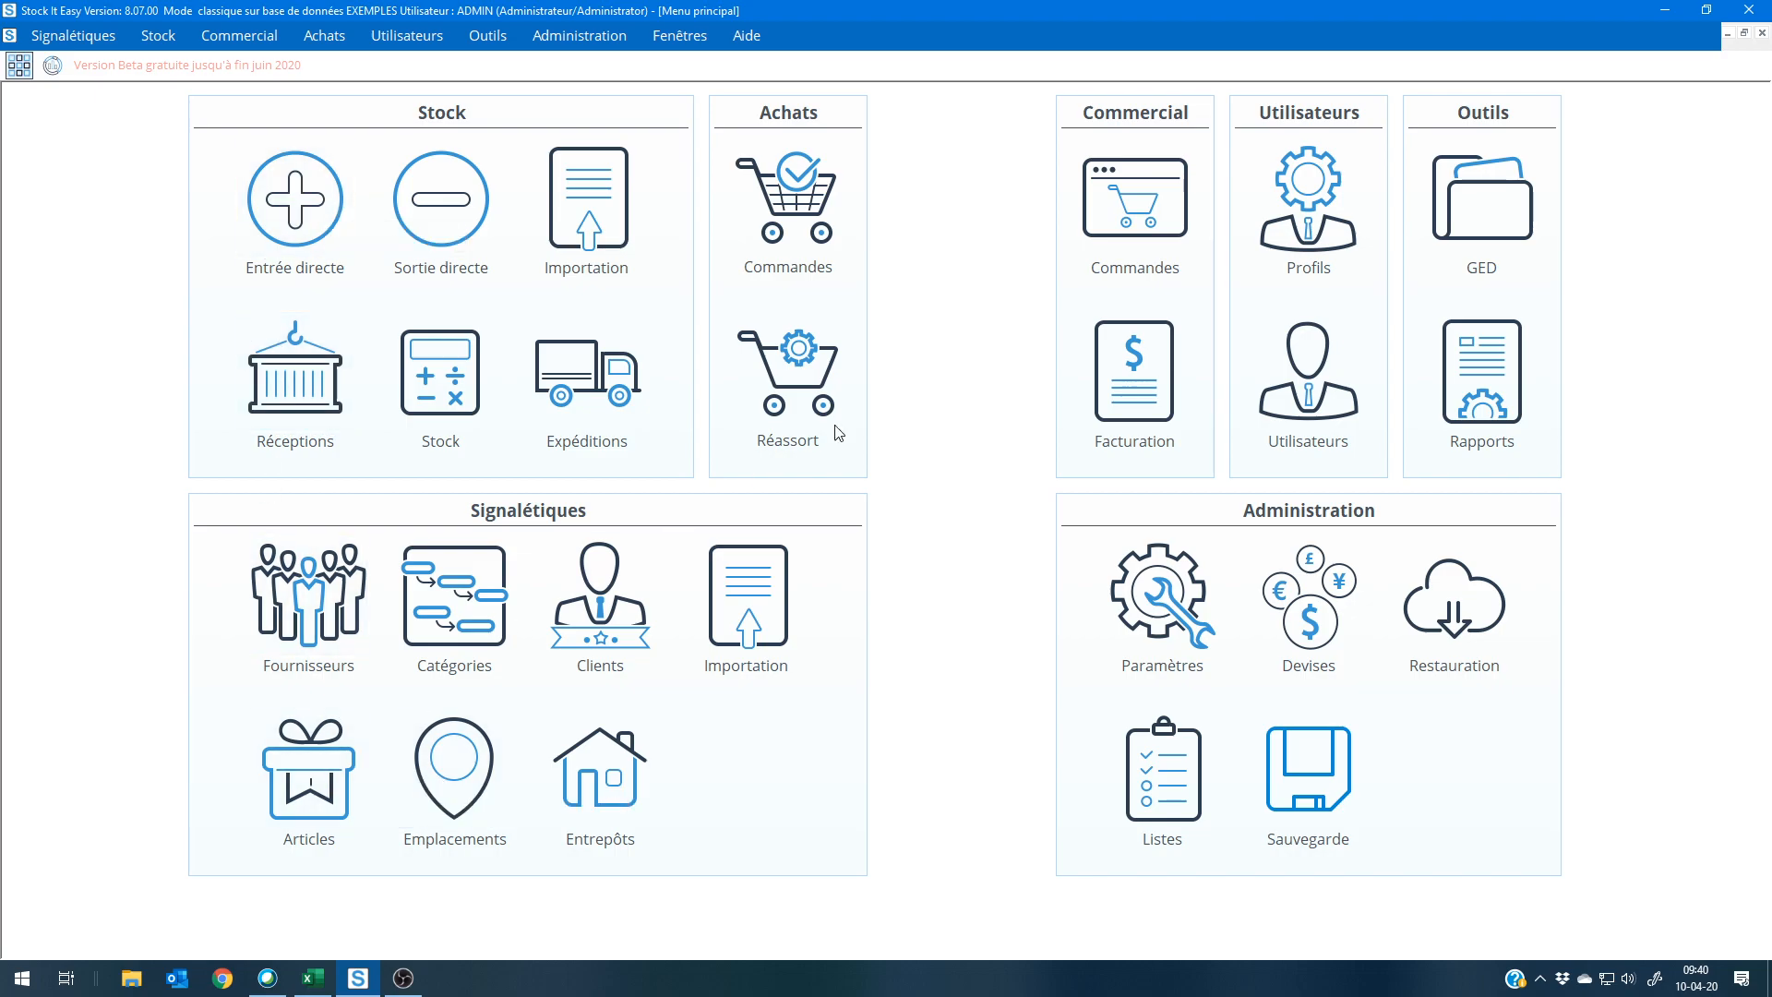
Step: Start a direct stock entry for the Logistics Food warehouse with the article Galaxy S8 Black
click(282, 214)
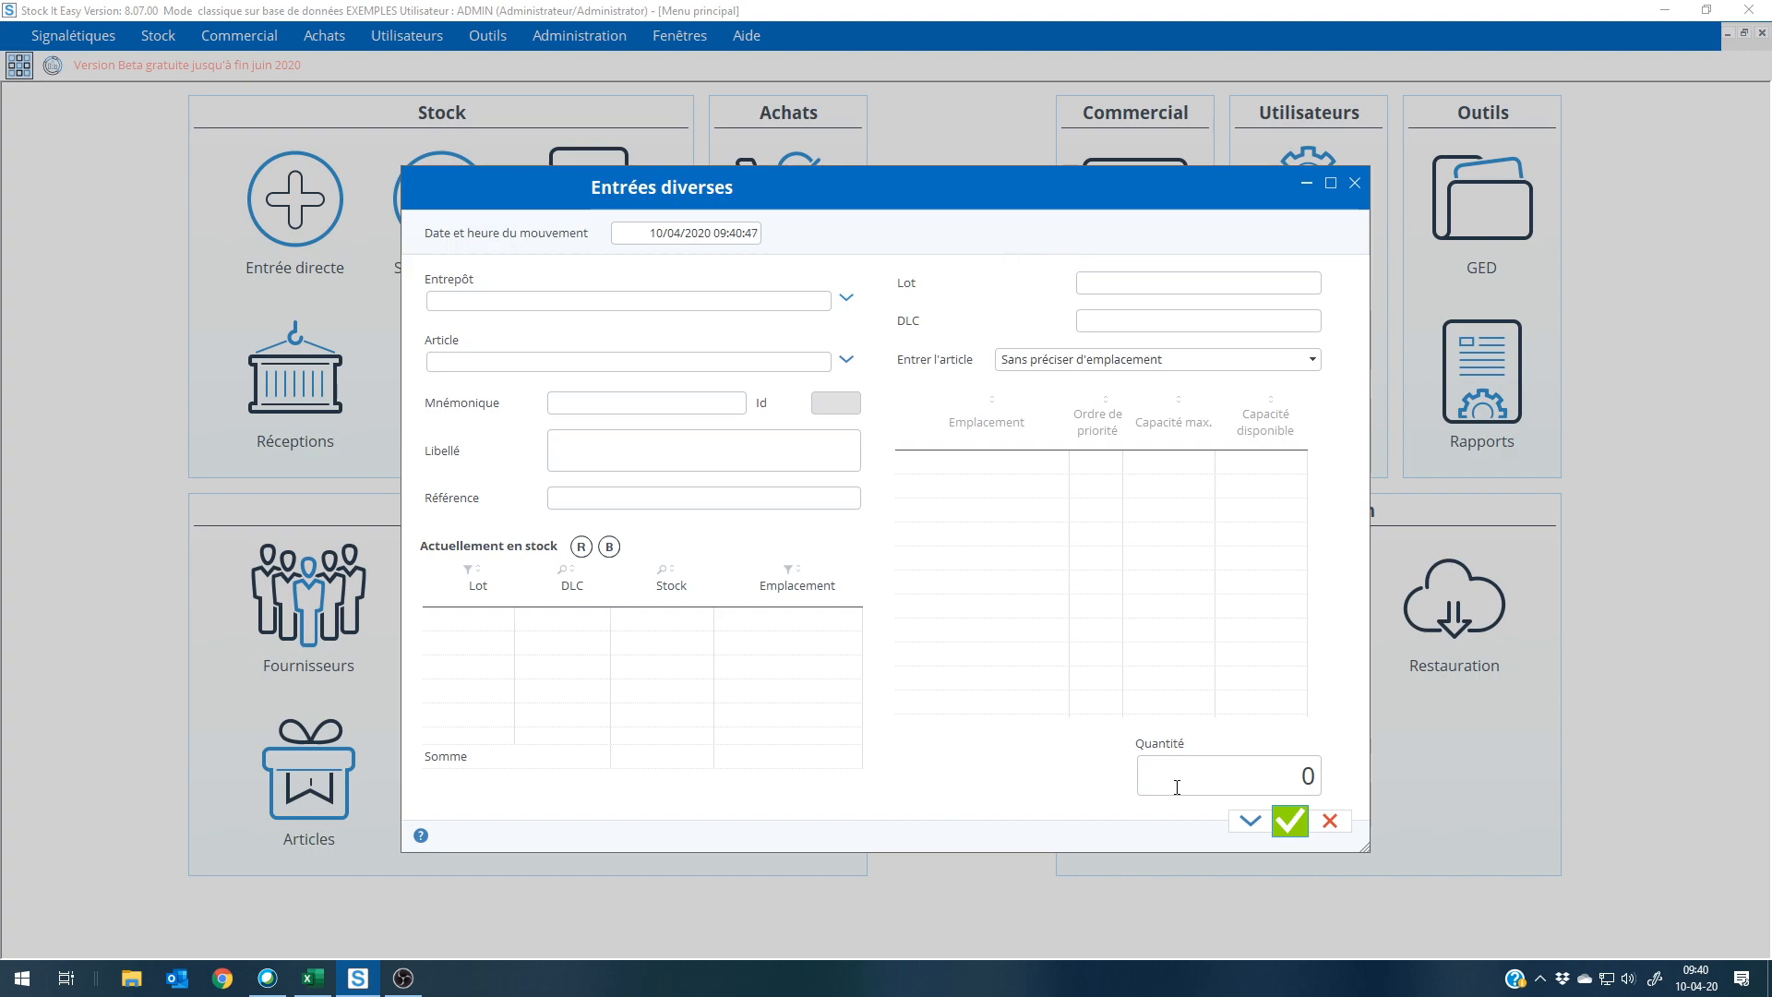
click(665, 302)
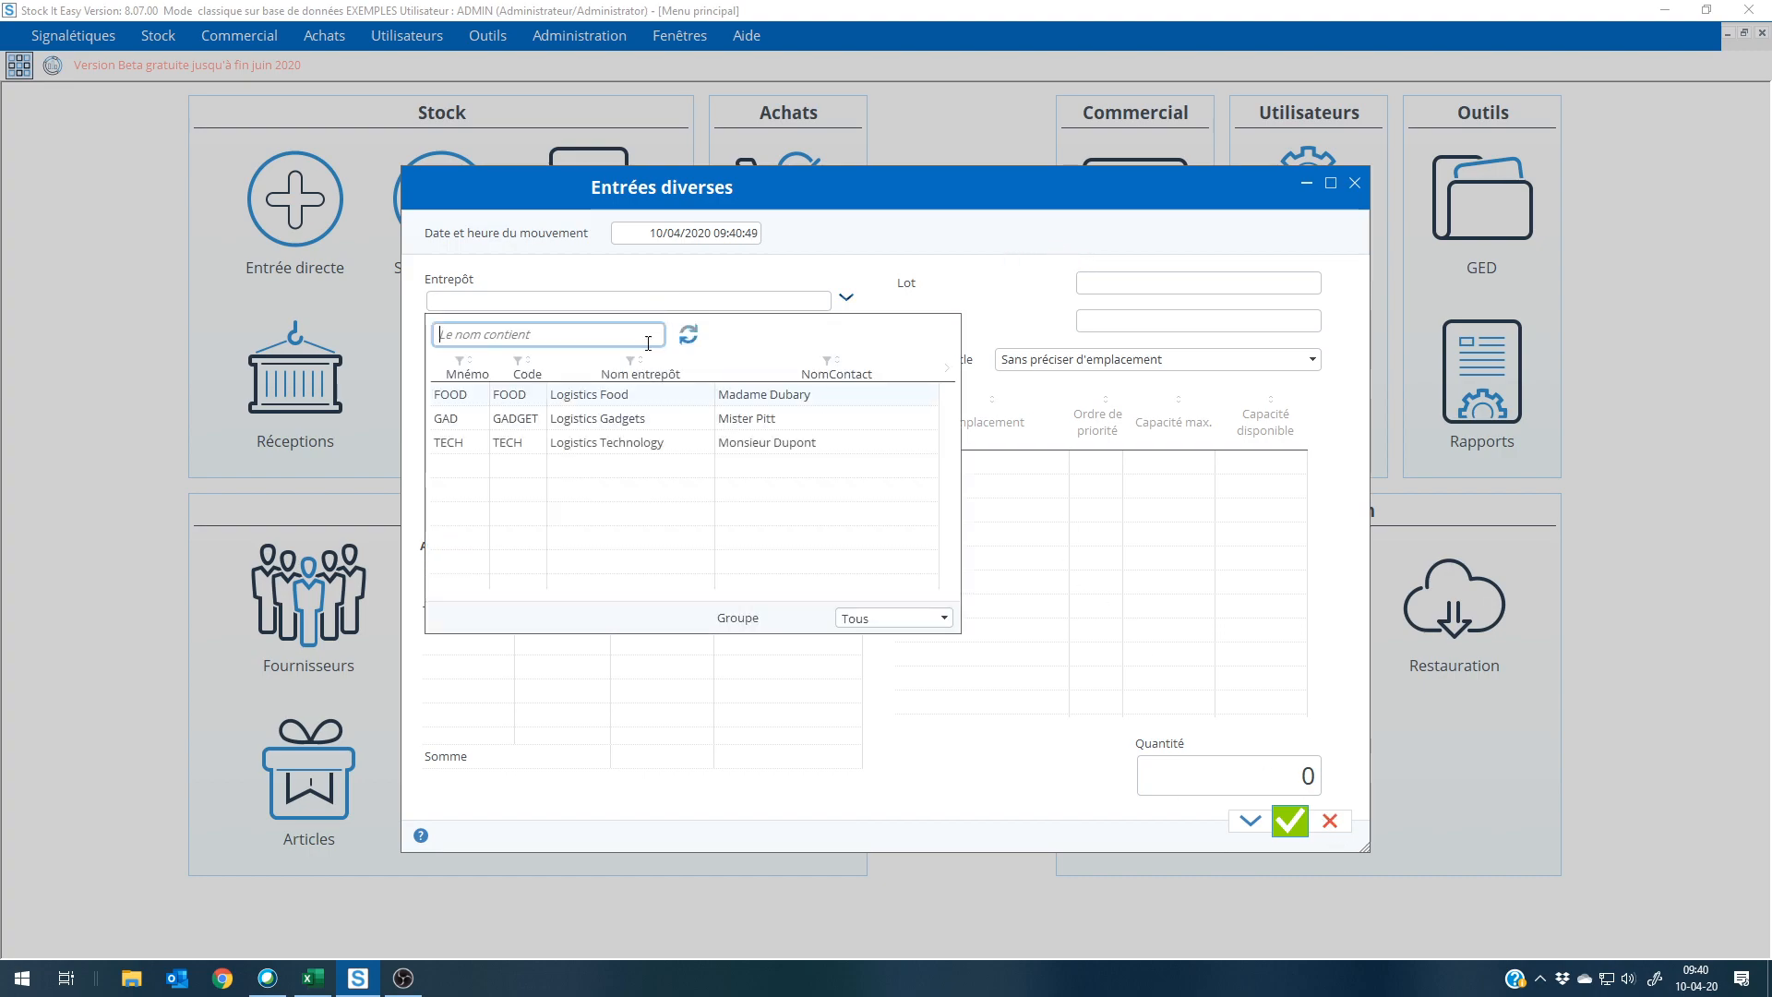
click(633, 399)
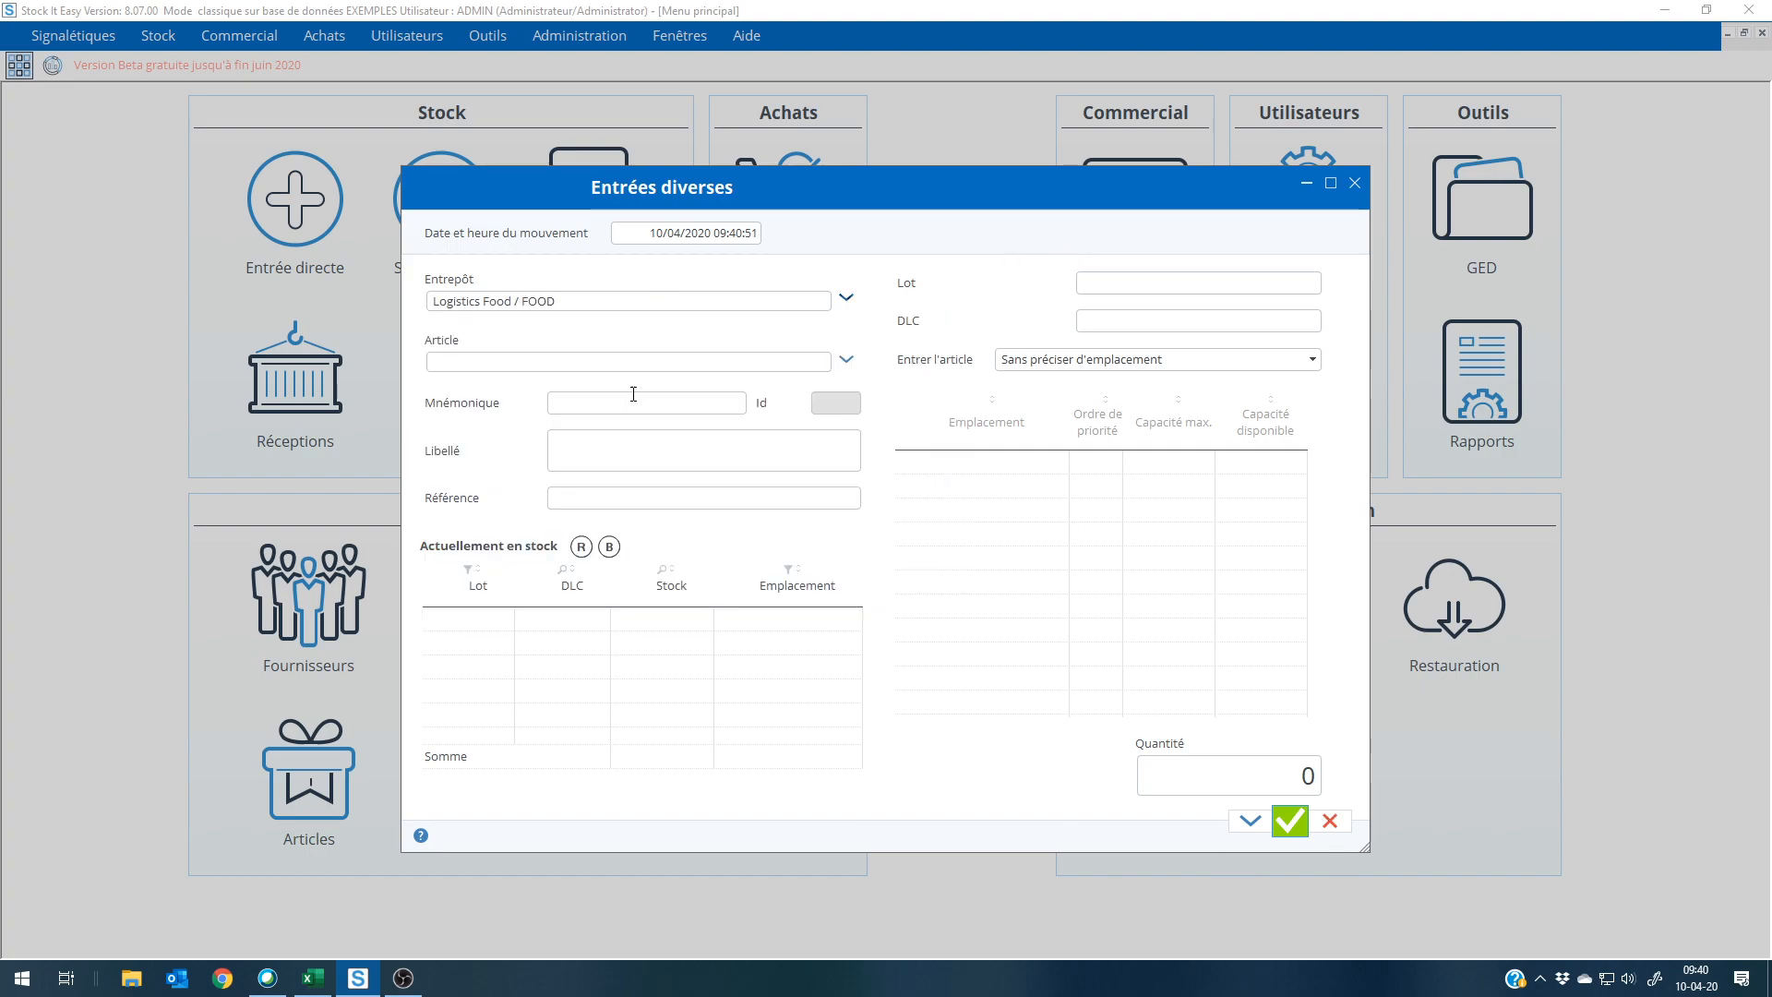
click(644, 369)
click(615, 452)
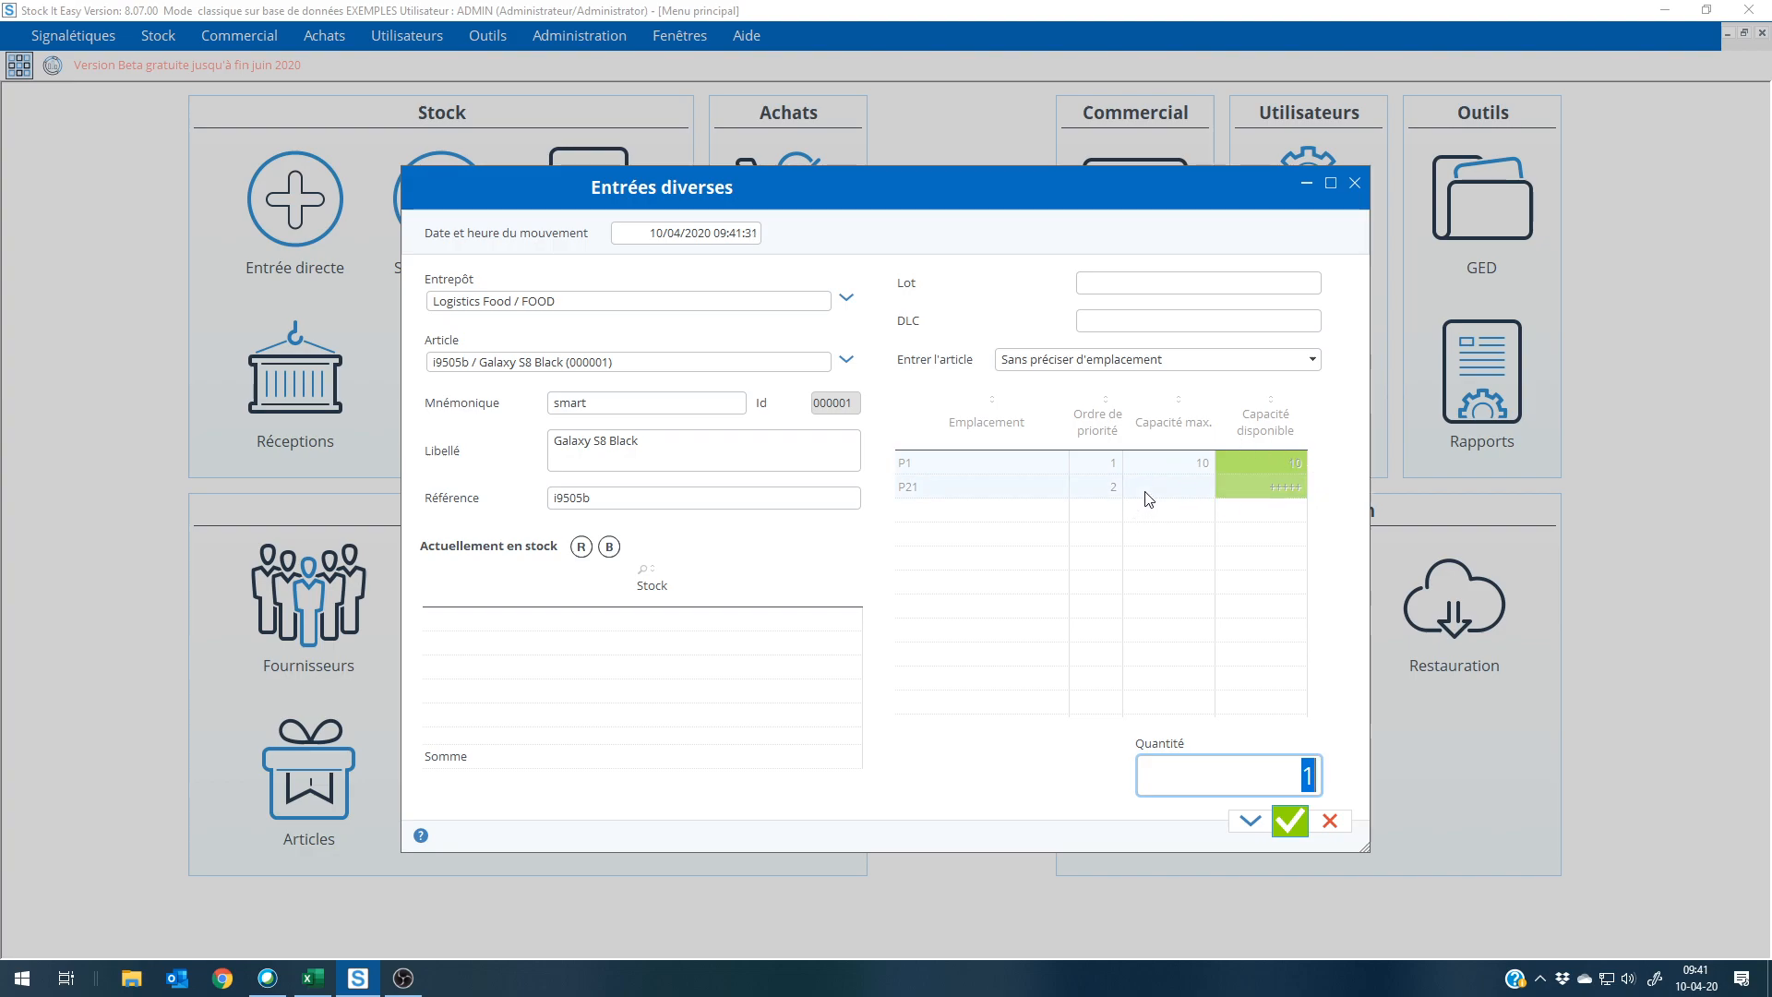
Step: Enter a quantity of 15 with automatic placement by location priority and capacity, and apply the entry without closing its form
click(1218, 360)
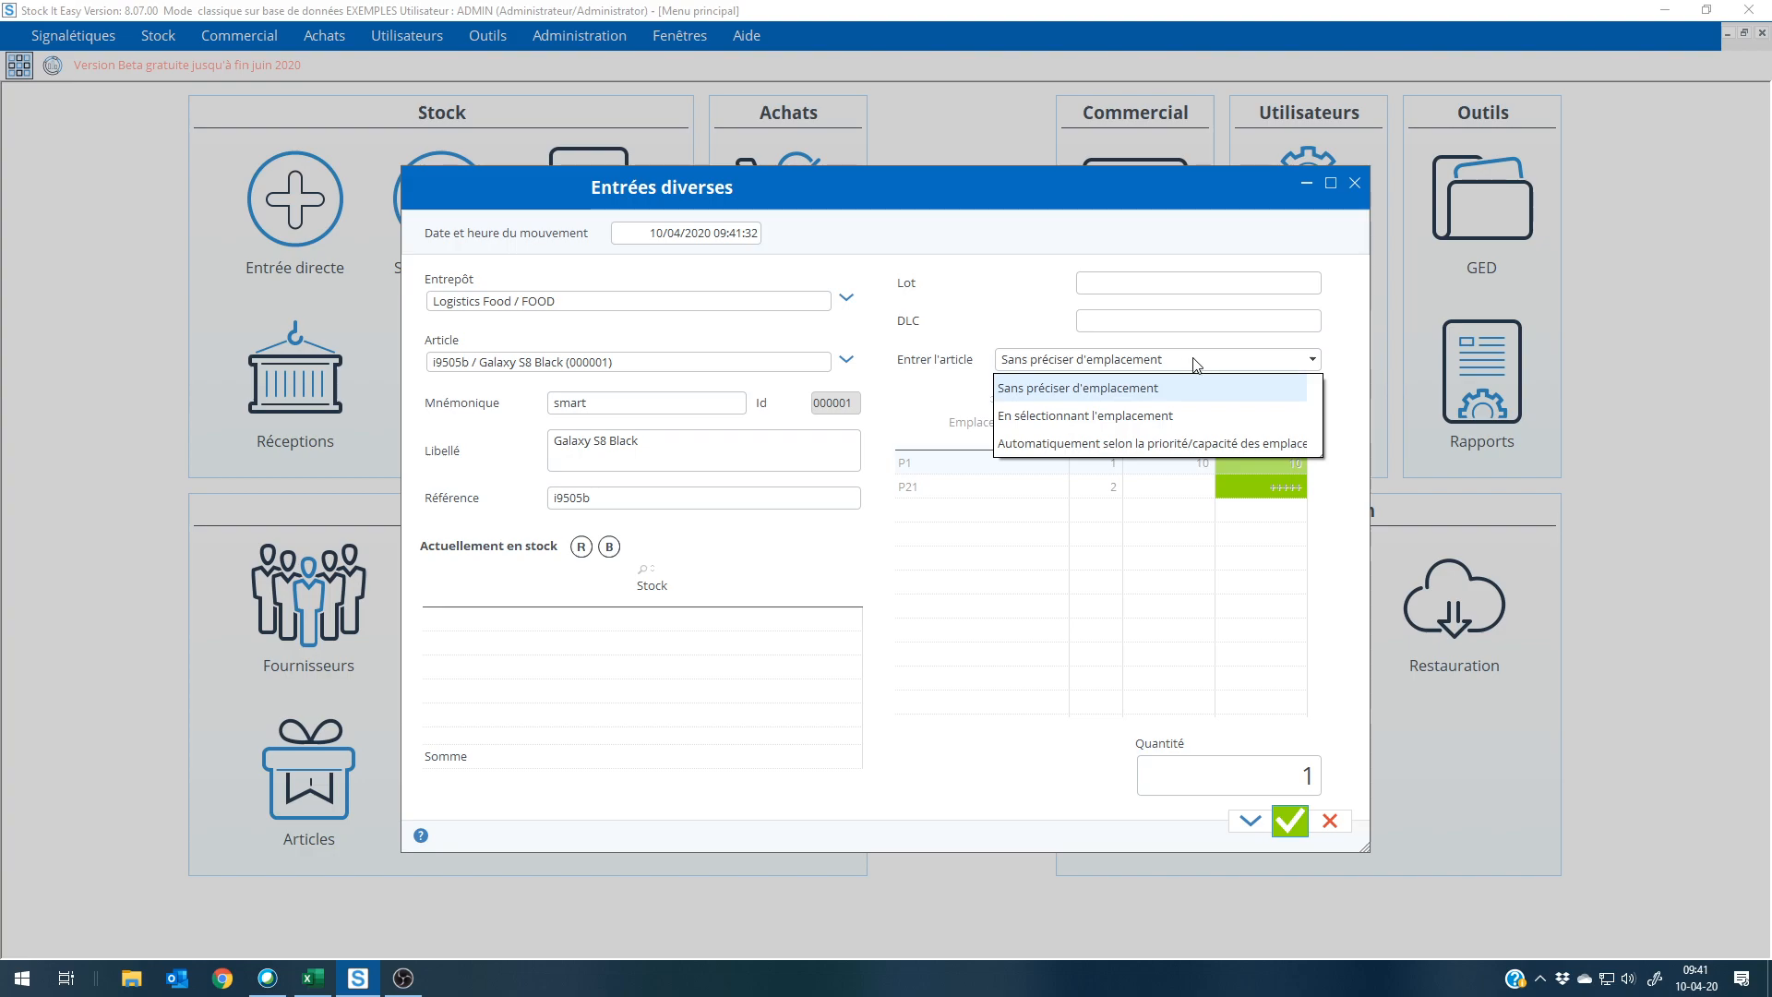
click(1141, 452)
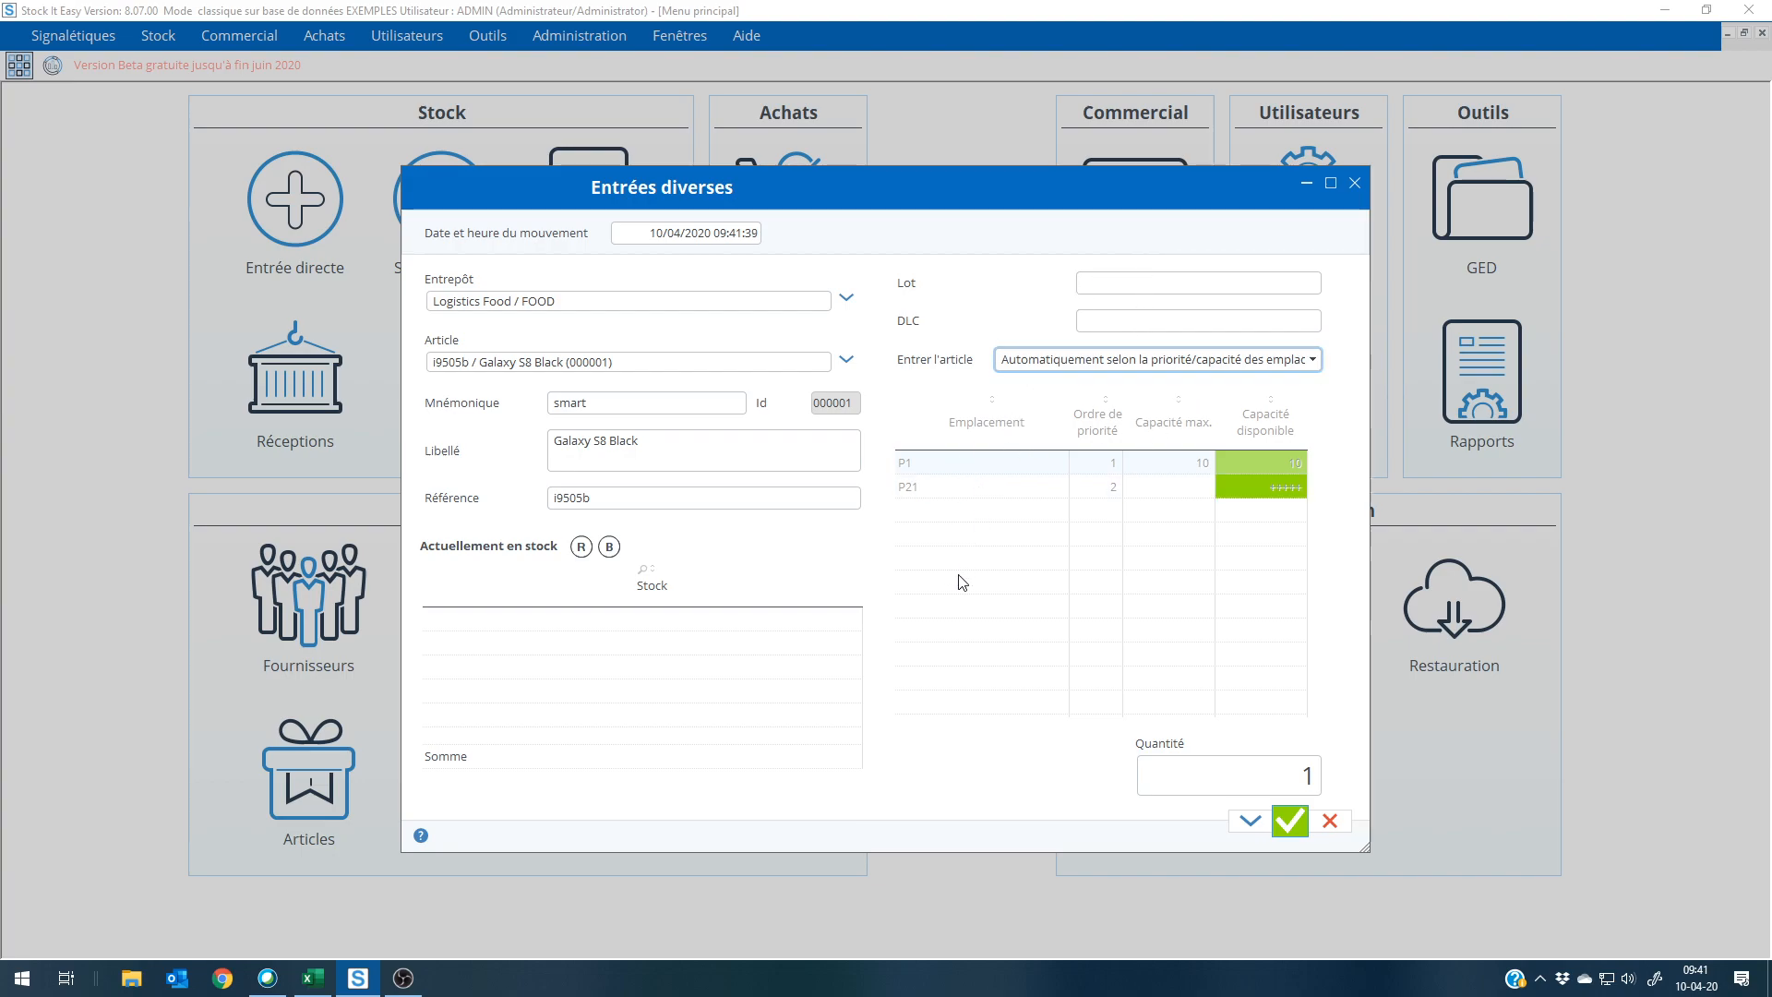
click(1265, 786)
key(BackSpace)
text(15)
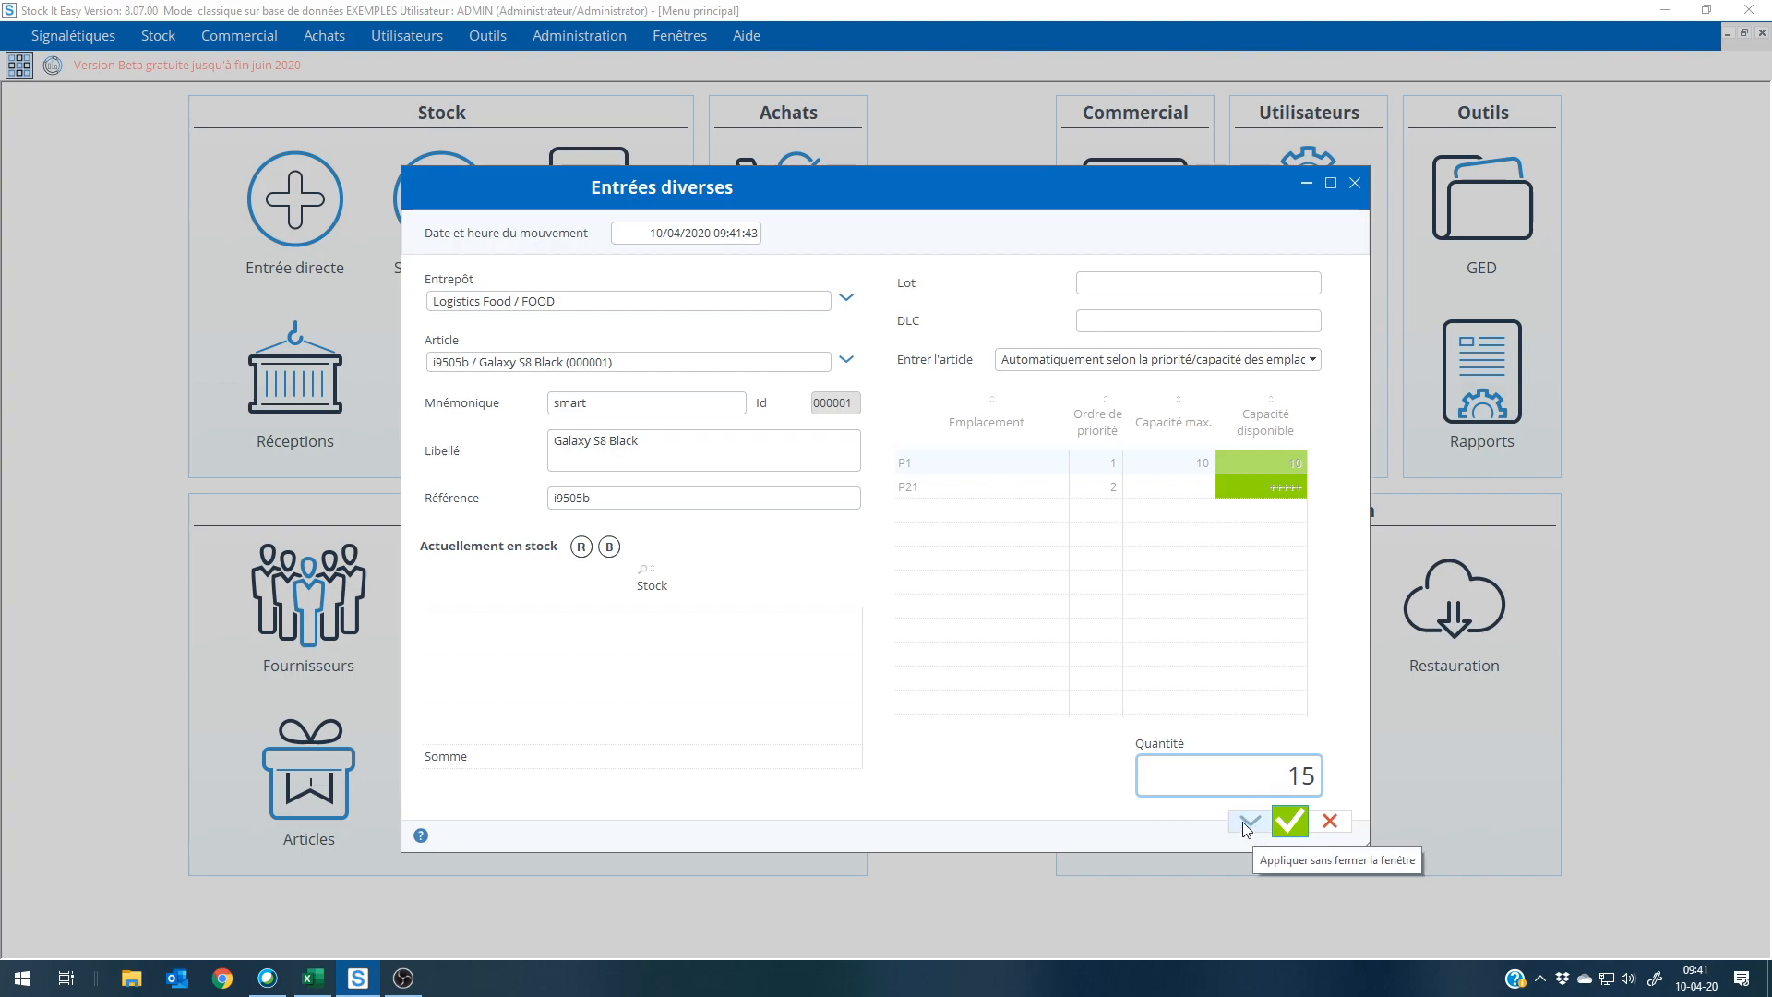
click(1248, 821)
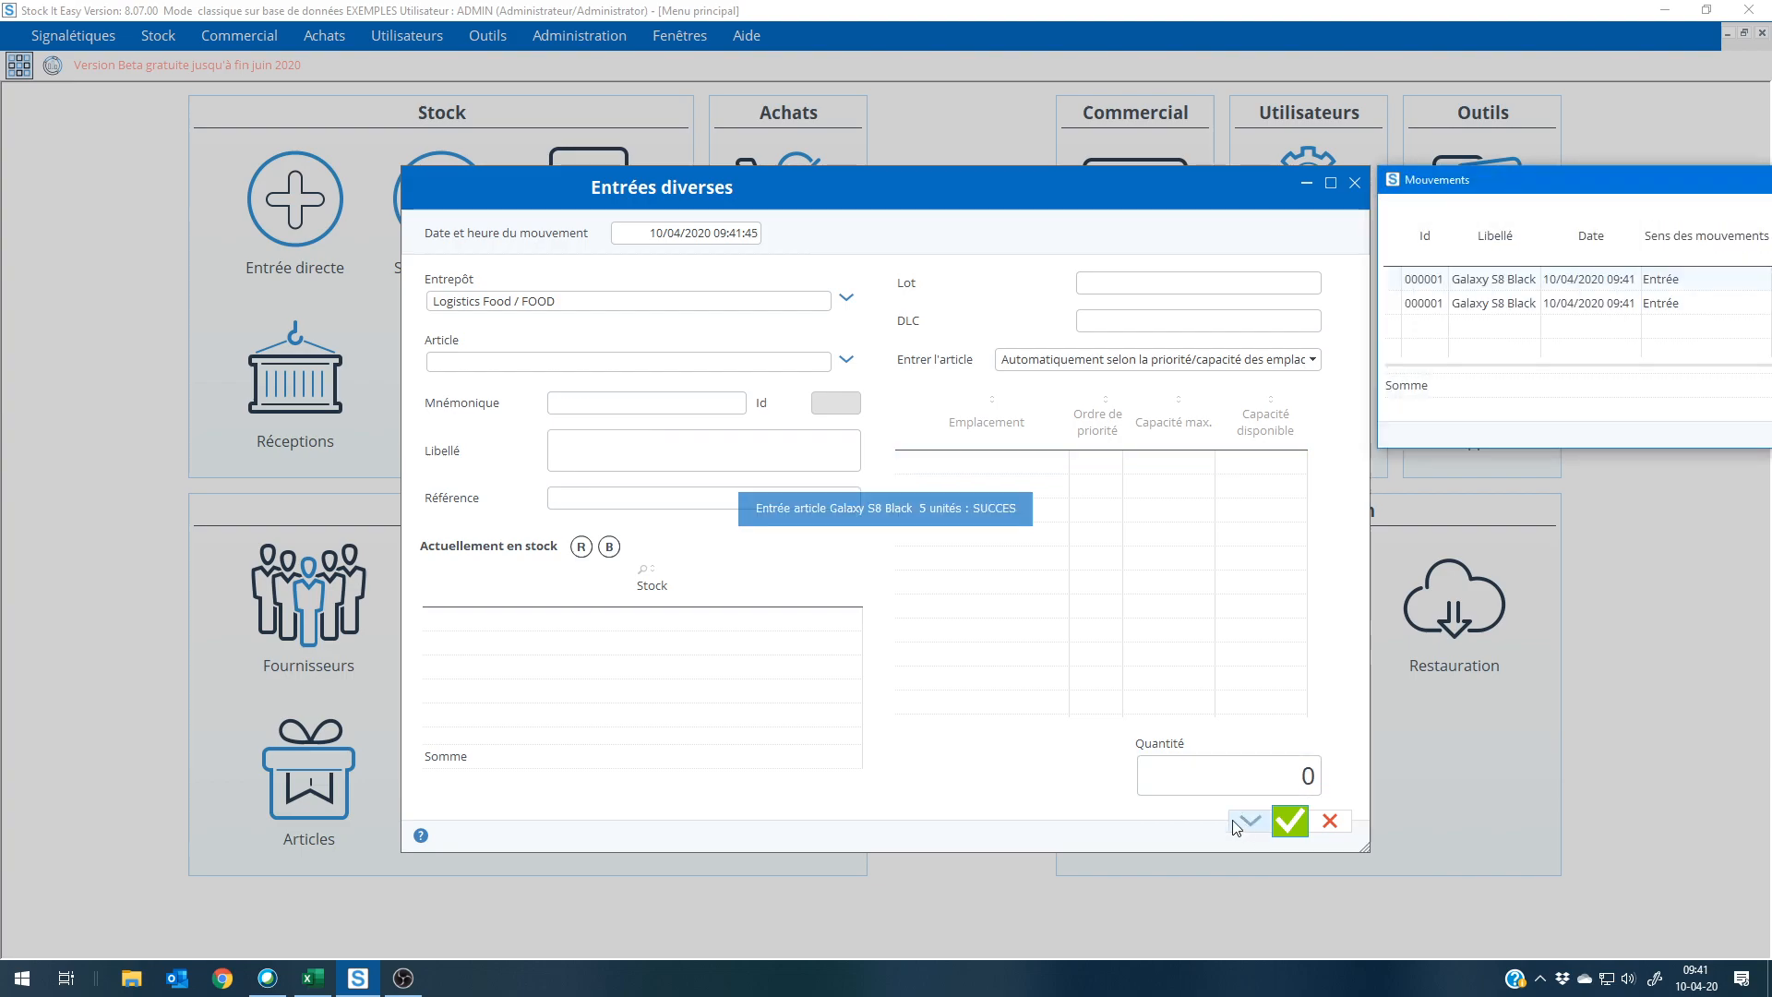
Step: Review the recorded movements and the Galaxy S8 Black stock by location, and close the stock entry form without another entry
drag(1525, 191, 873, 256)
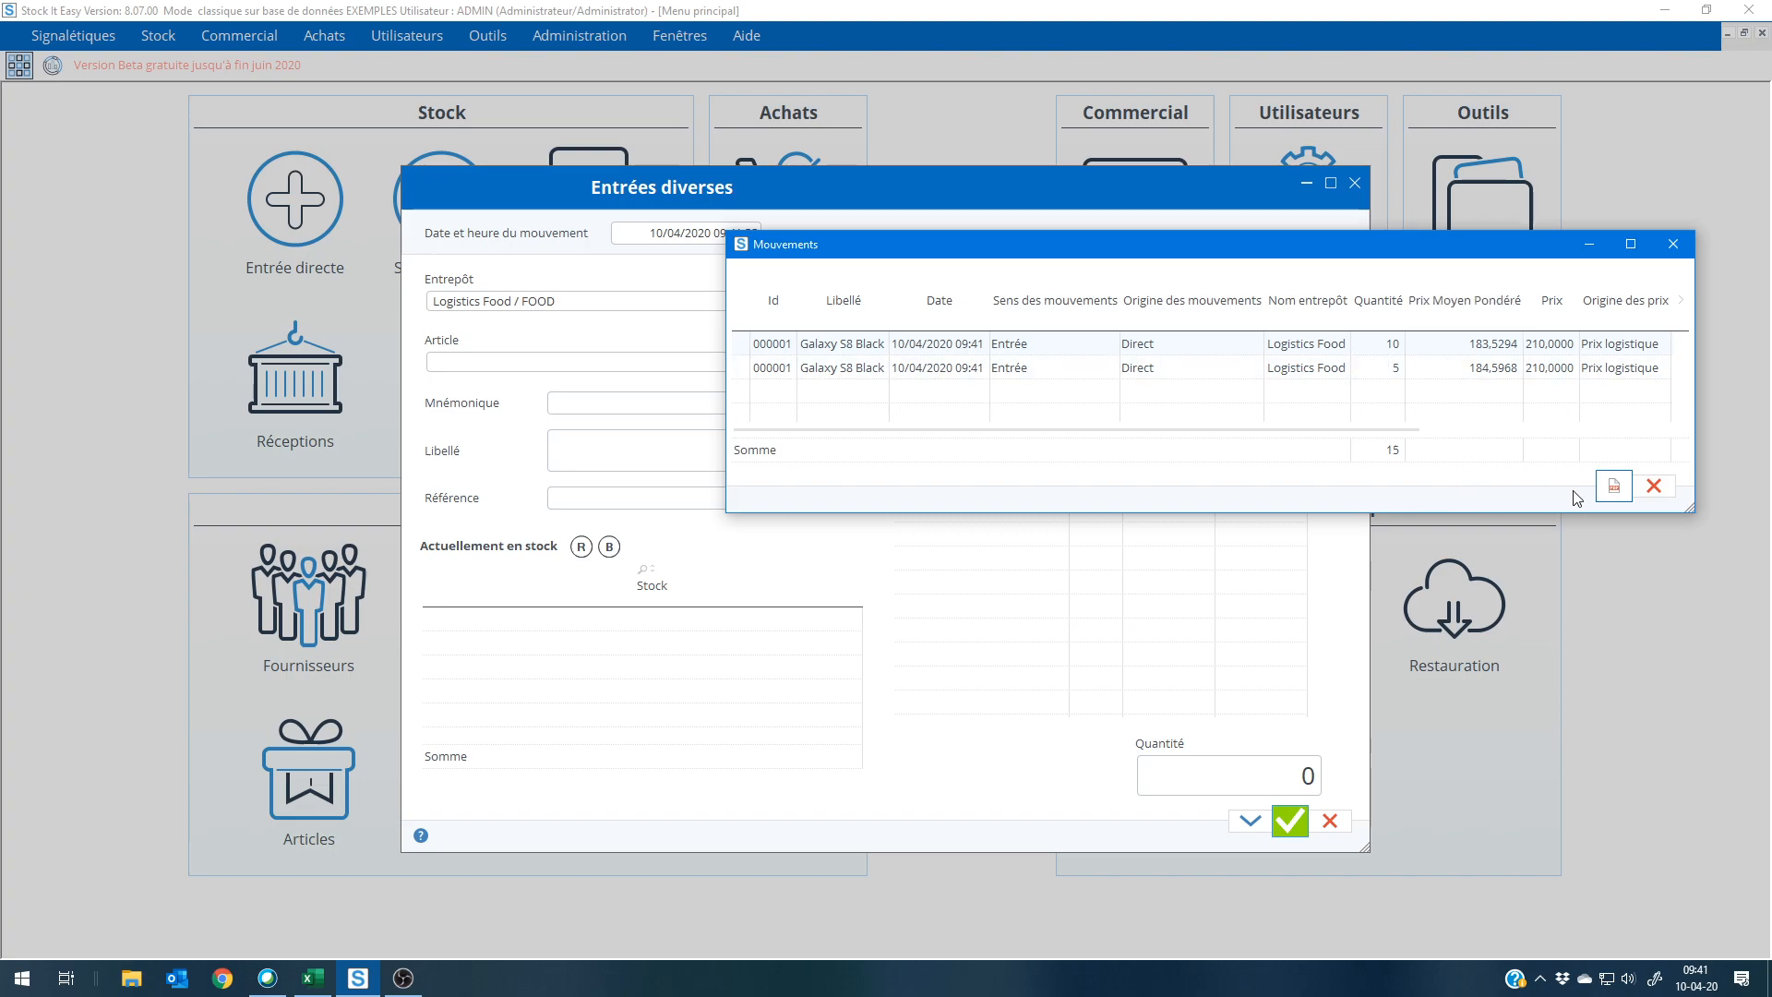
click(533, 362)
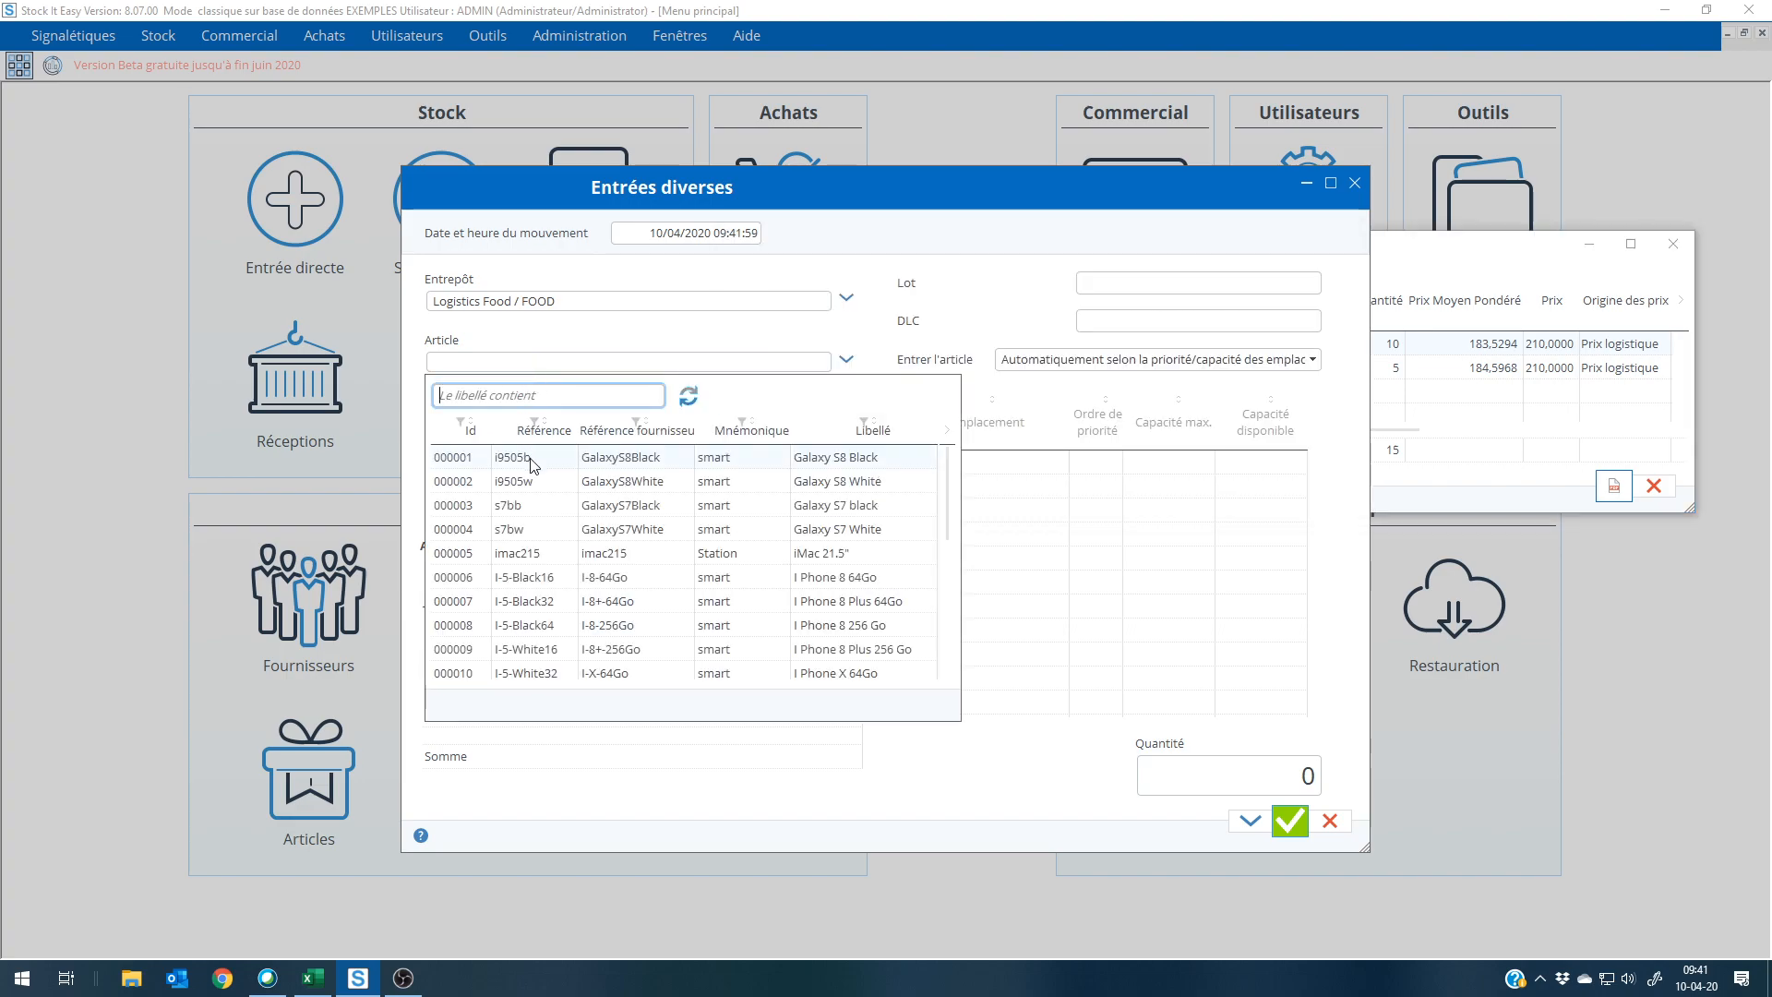
click(533, 457)
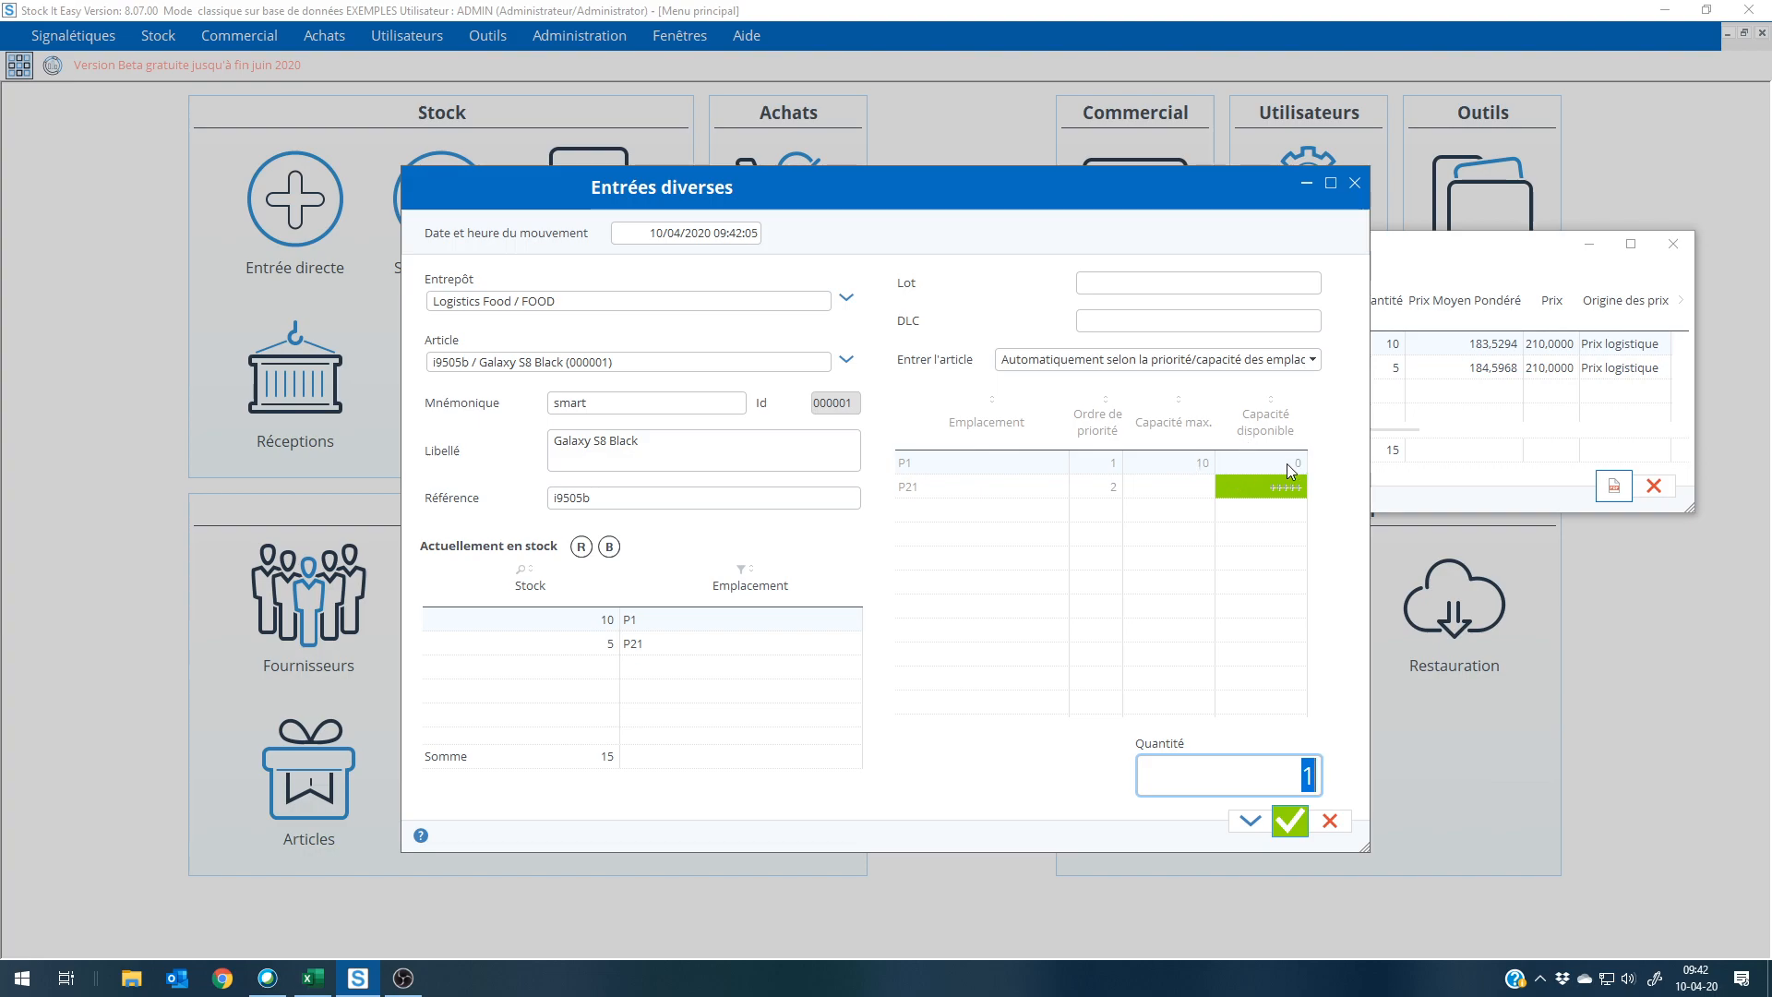
click(1175, 492)
click(1329, 821)
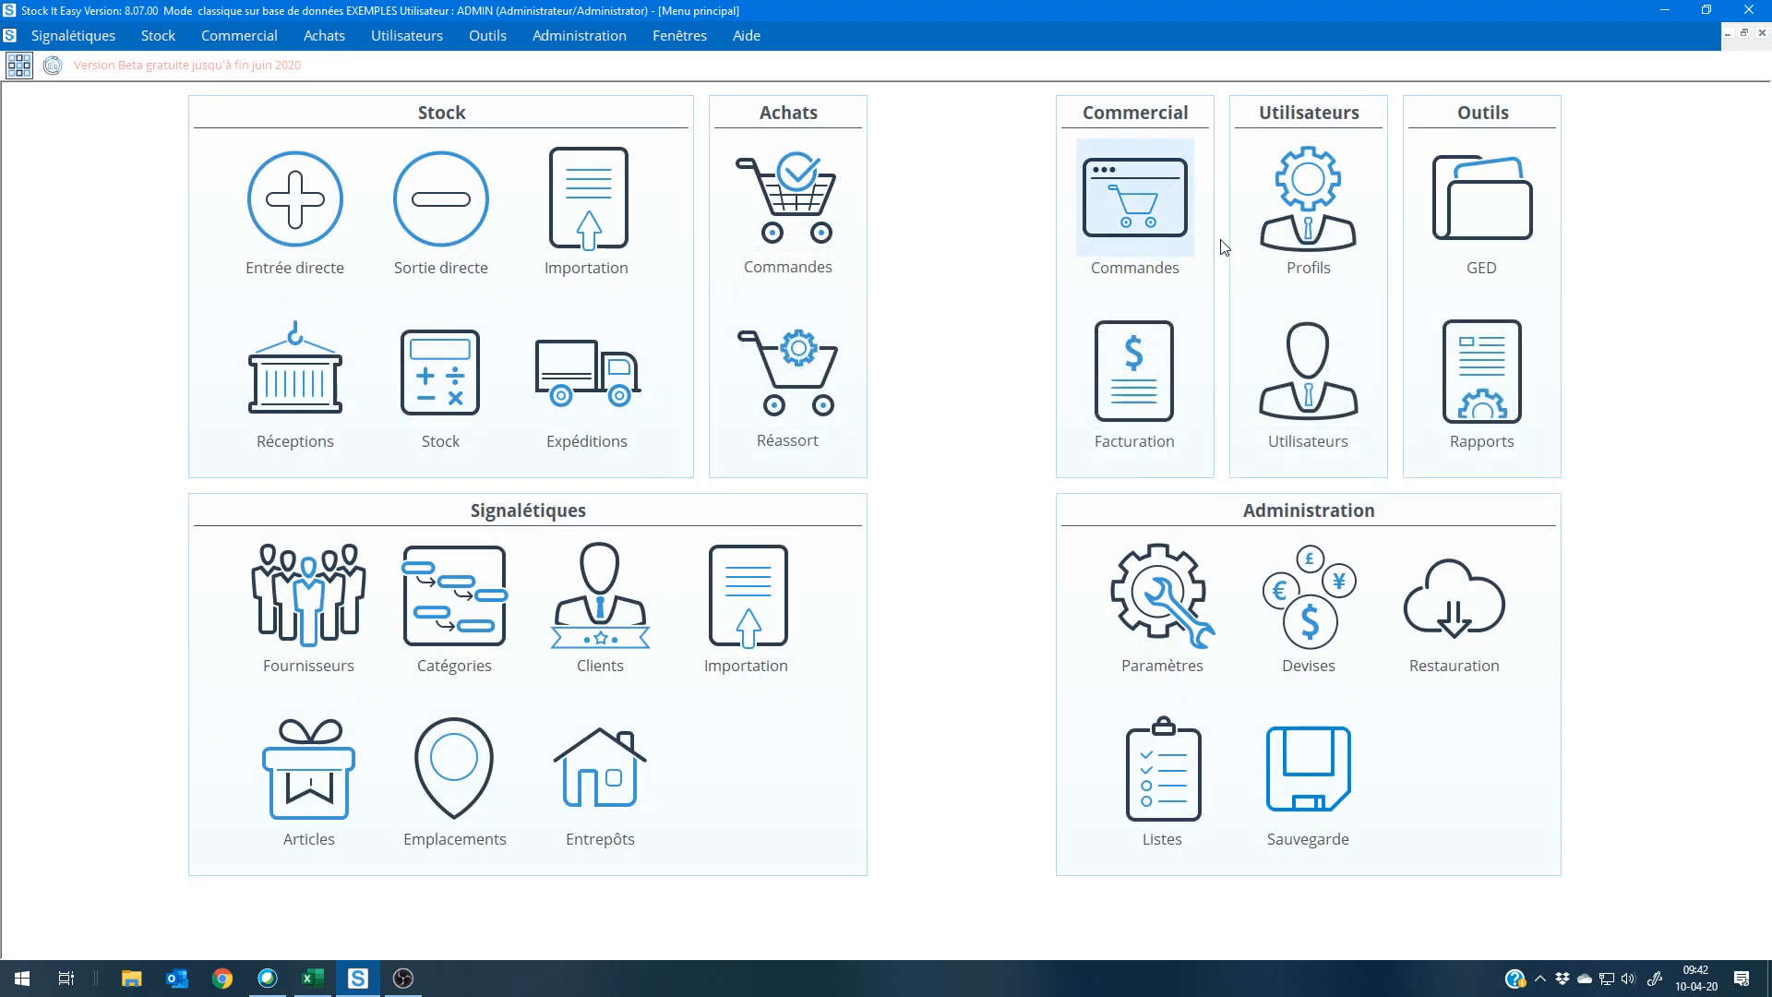
Step: Open the purchase order list and review the Sony order with status En création, closing it and returning to the main menu
click(789, 178)
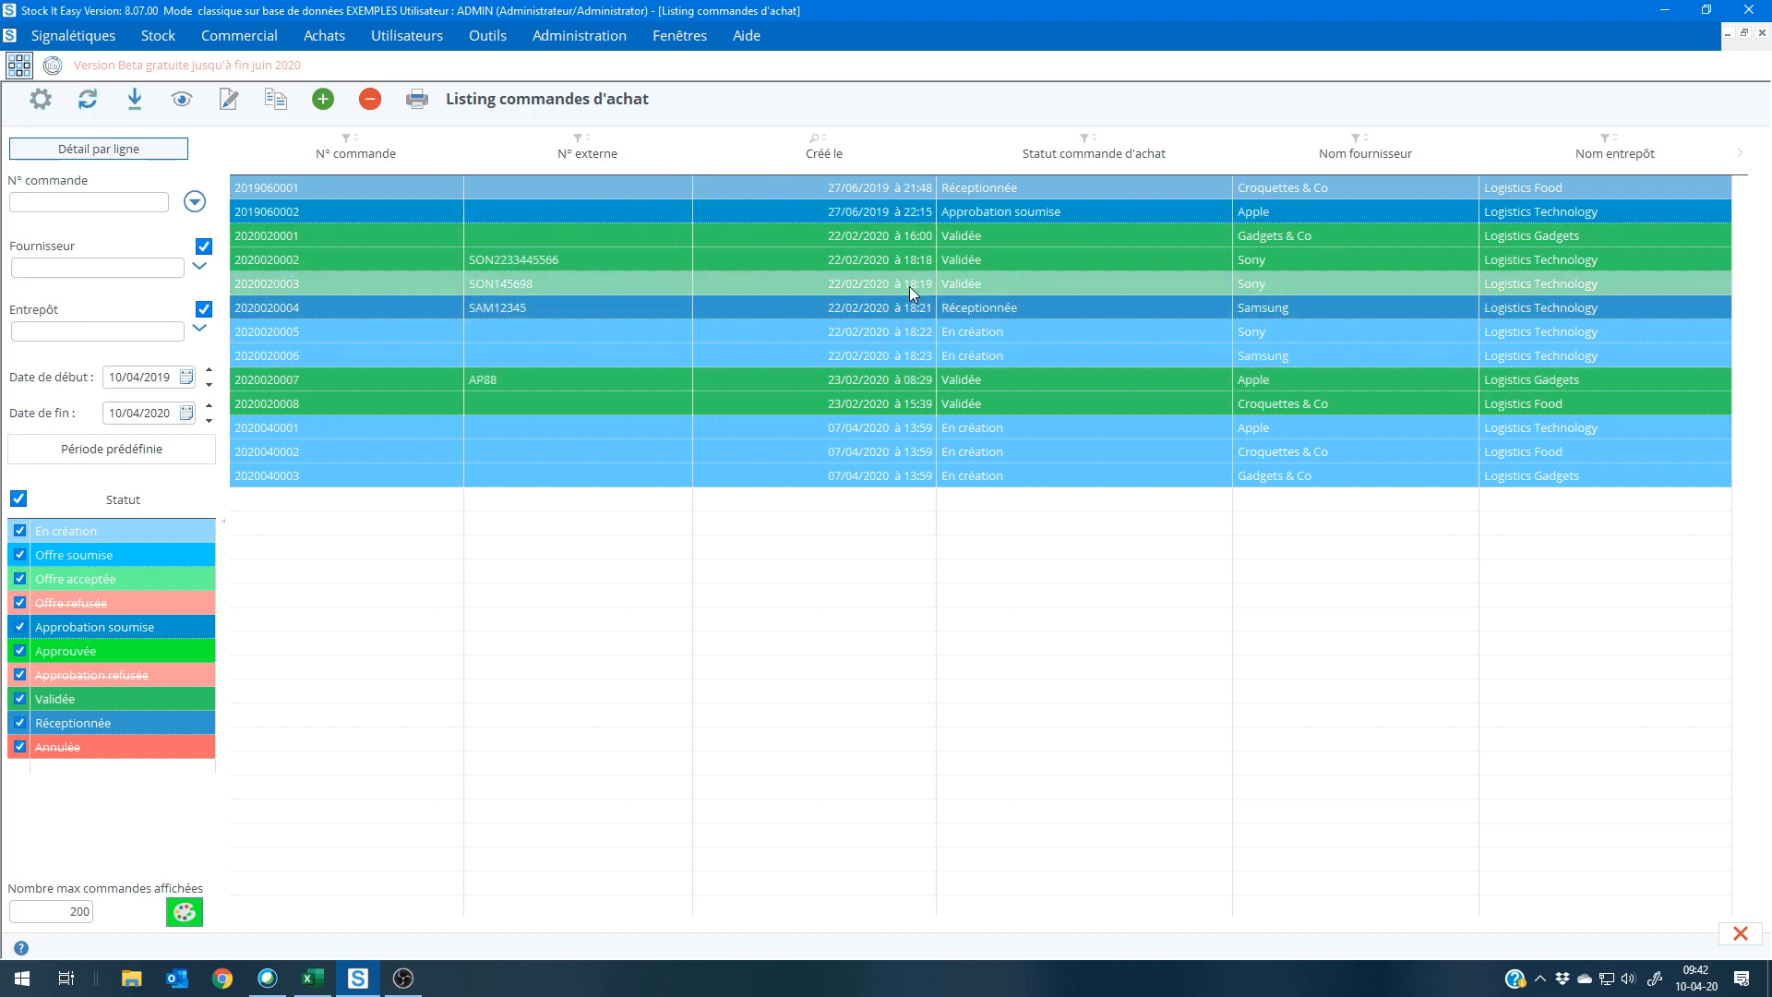
double_click(804, 330)
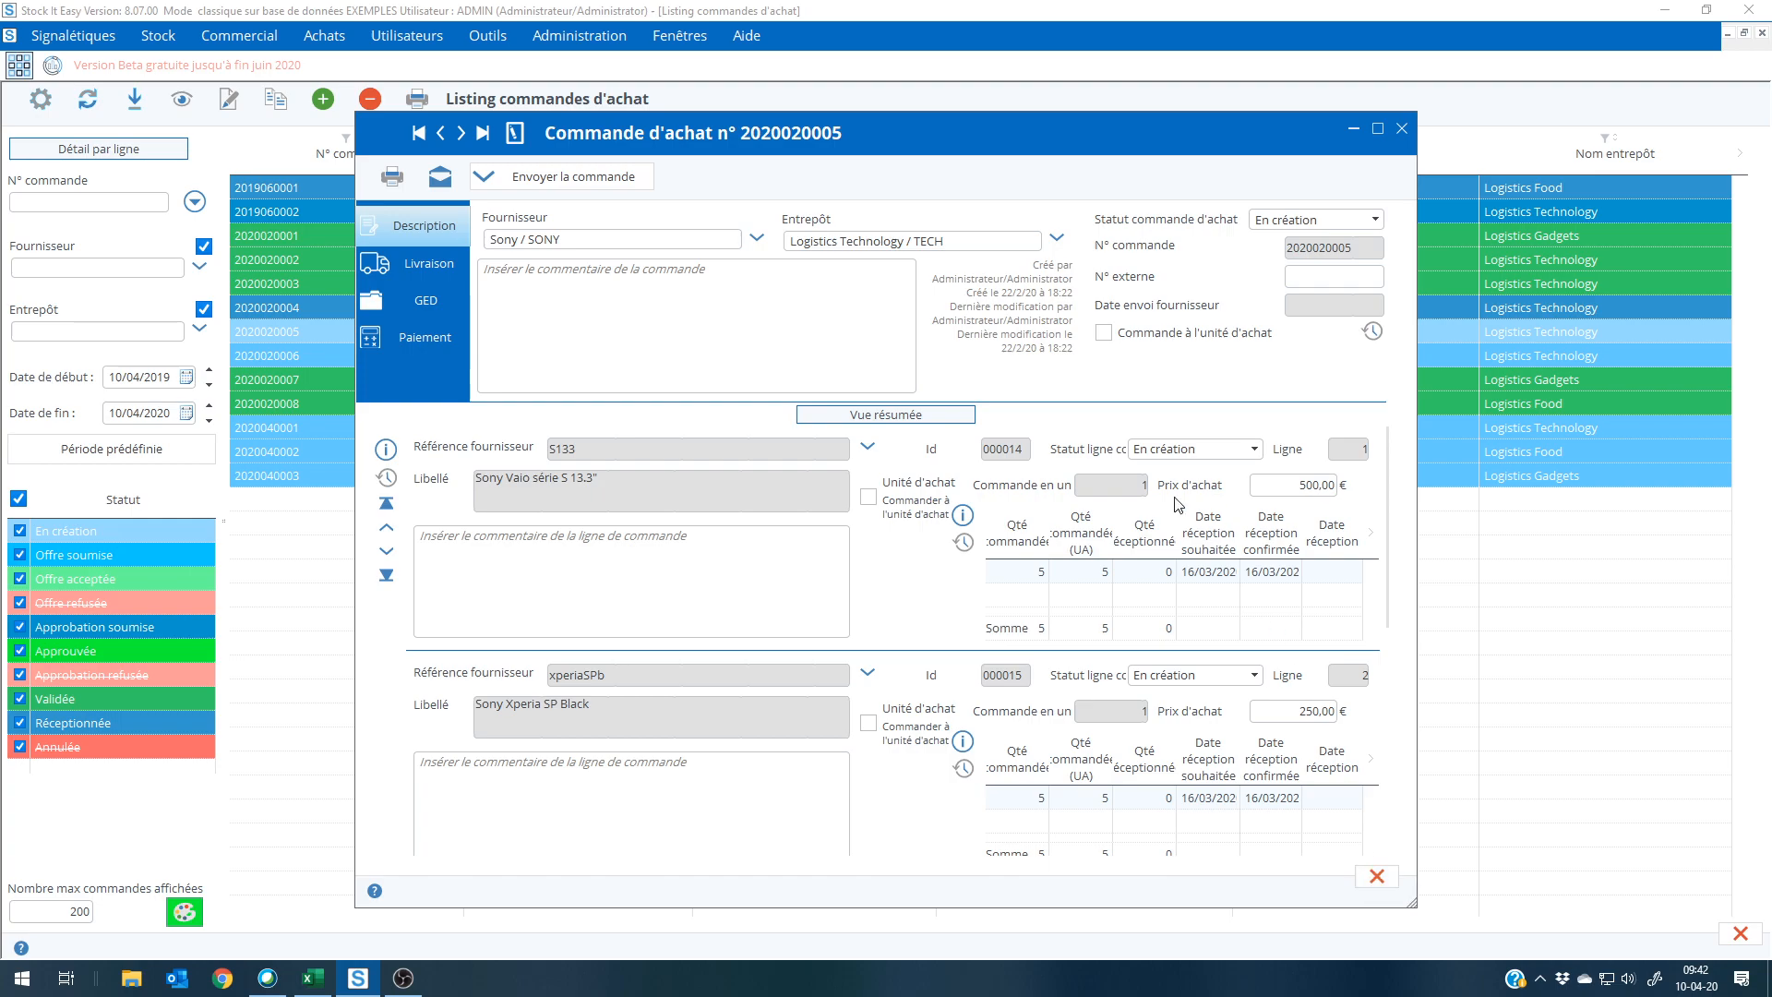
click(1381, 878)
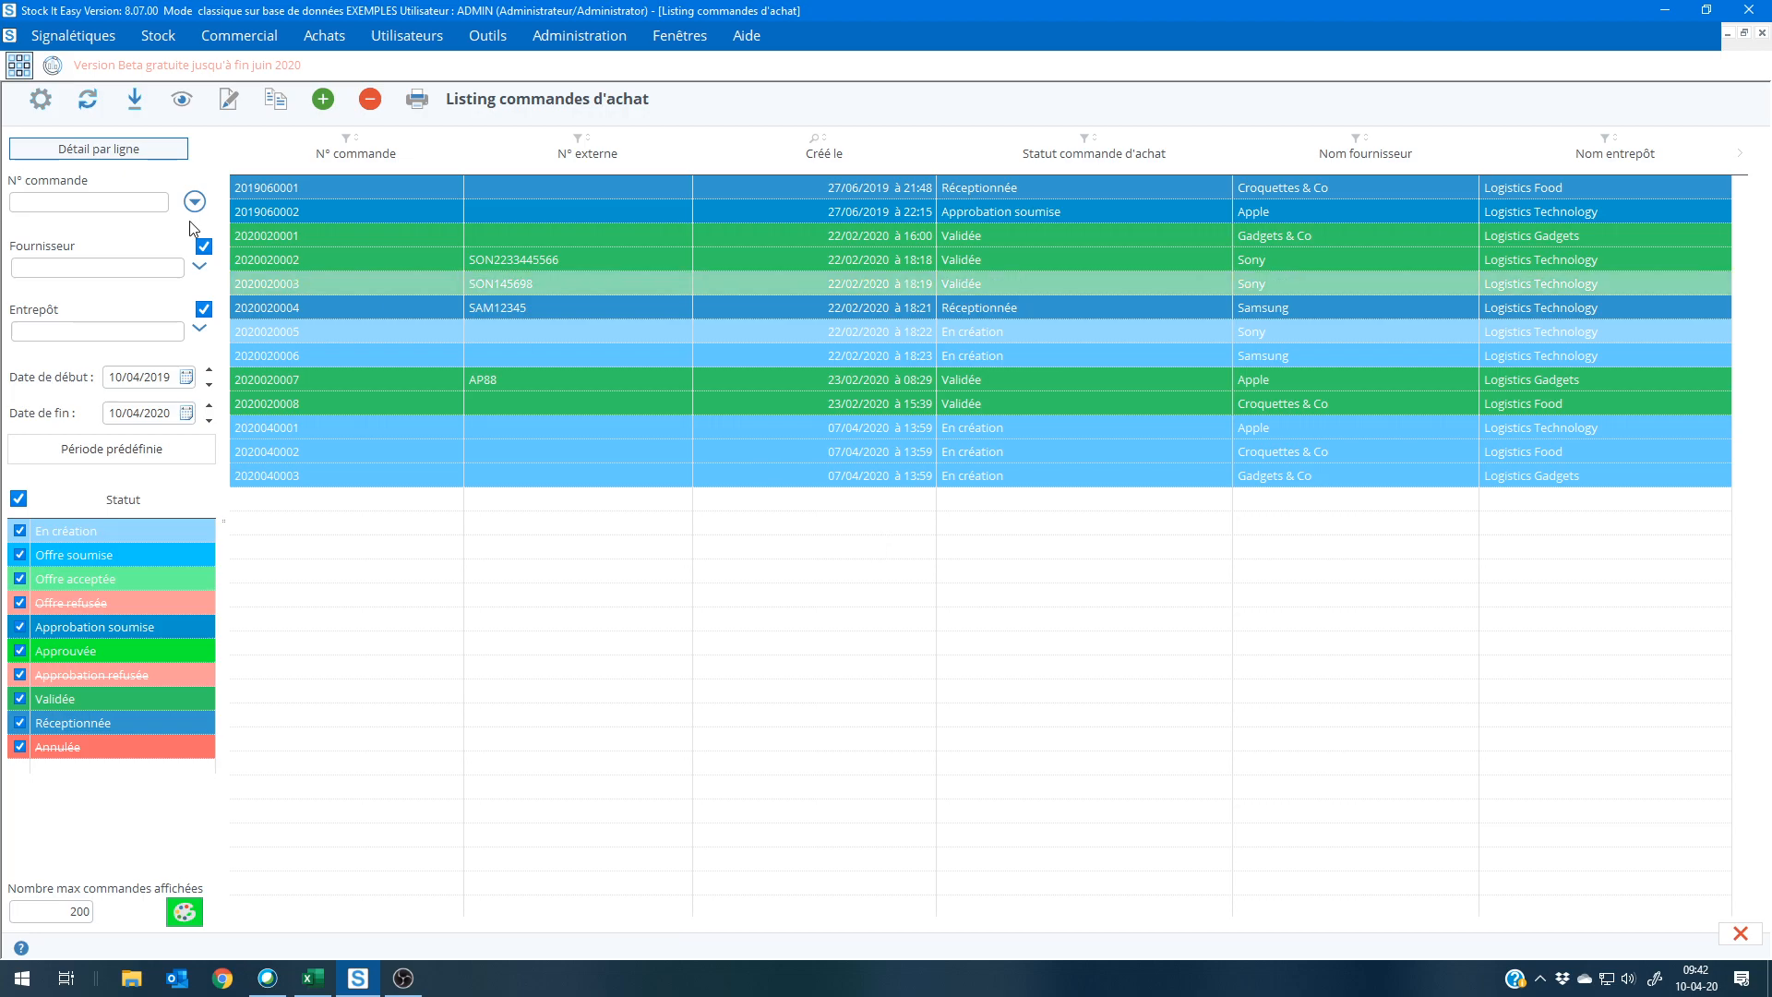
click(20, 65)
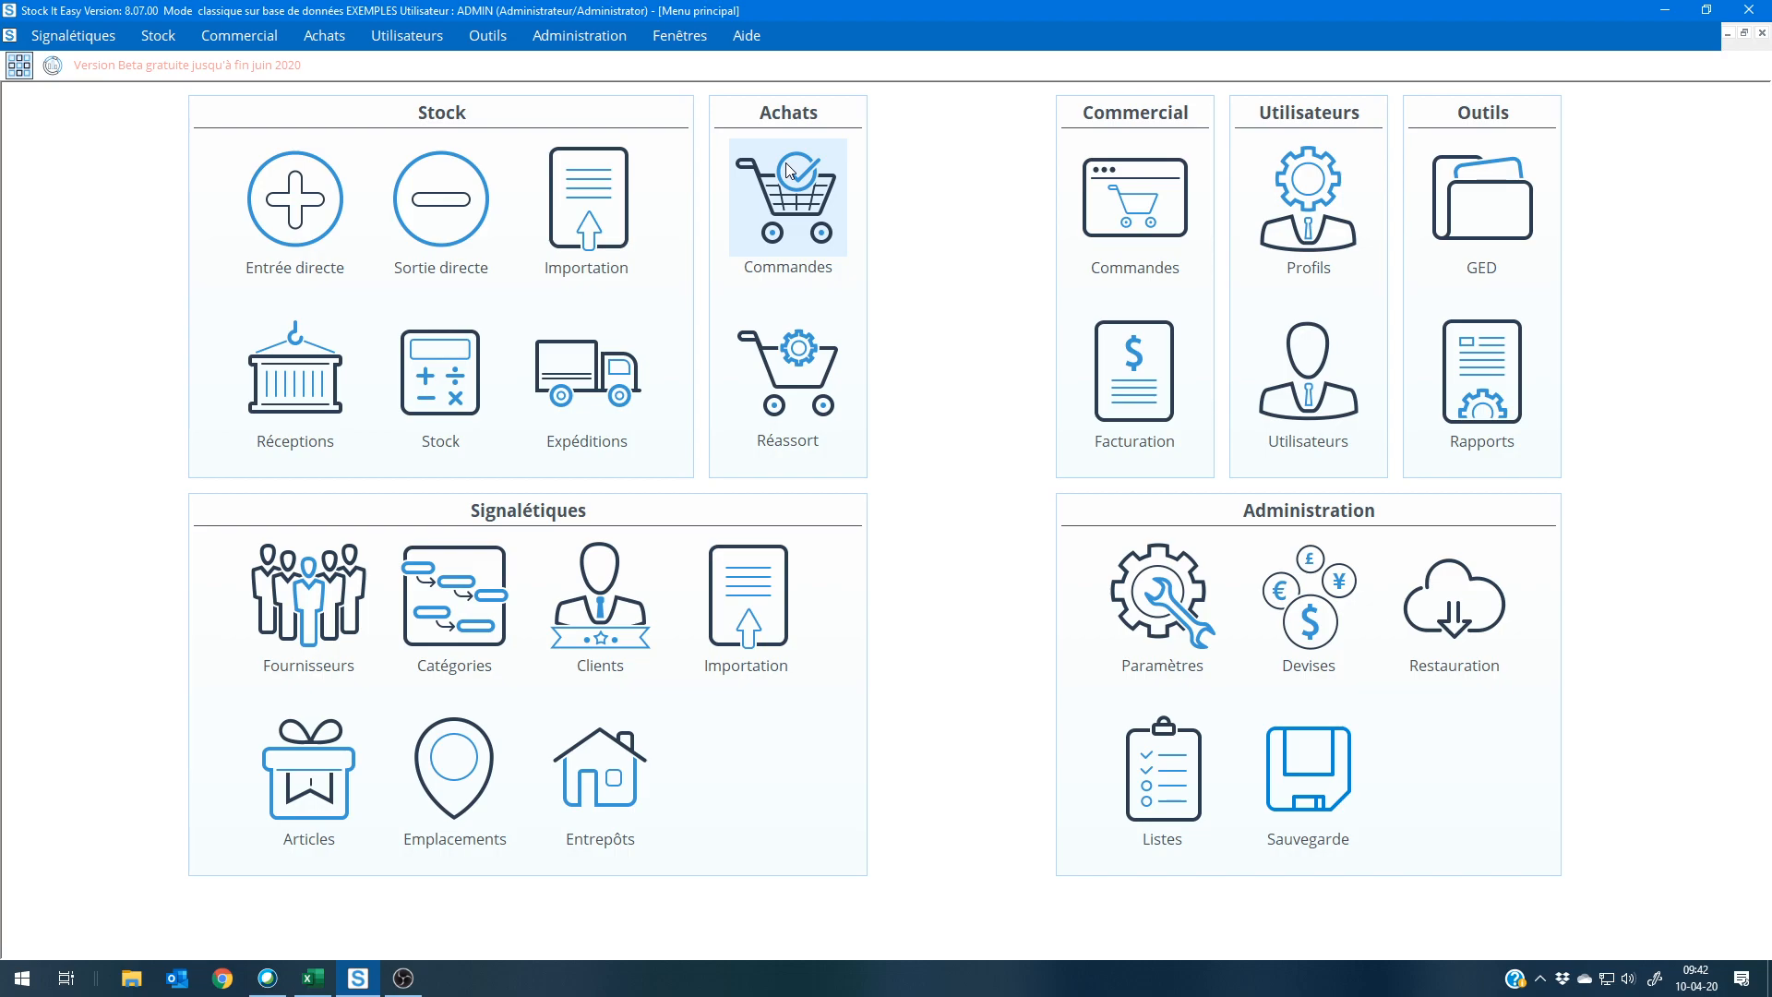
Step: Open the goods reception and examine the first Sony order's Vaio S 13.3, xperiablack and xperiaSilver lines, leaving without receiving anything
click(311, 369)
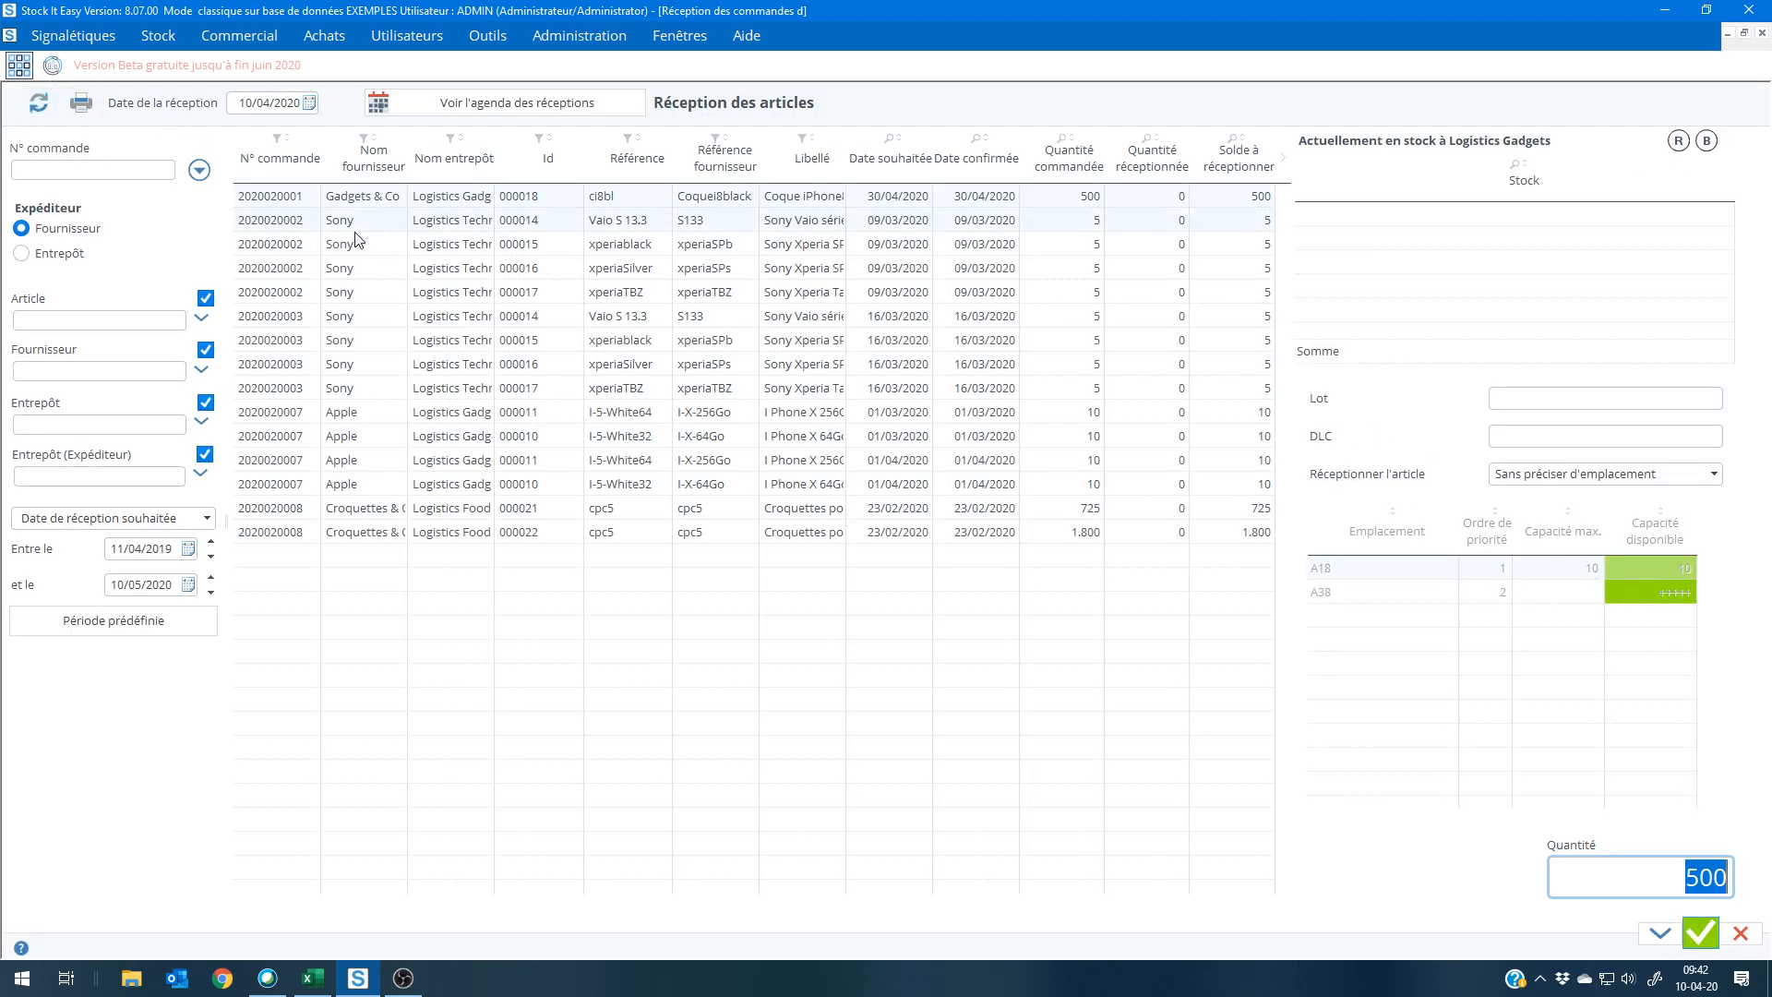
click(454, 222)
click(455, 247)
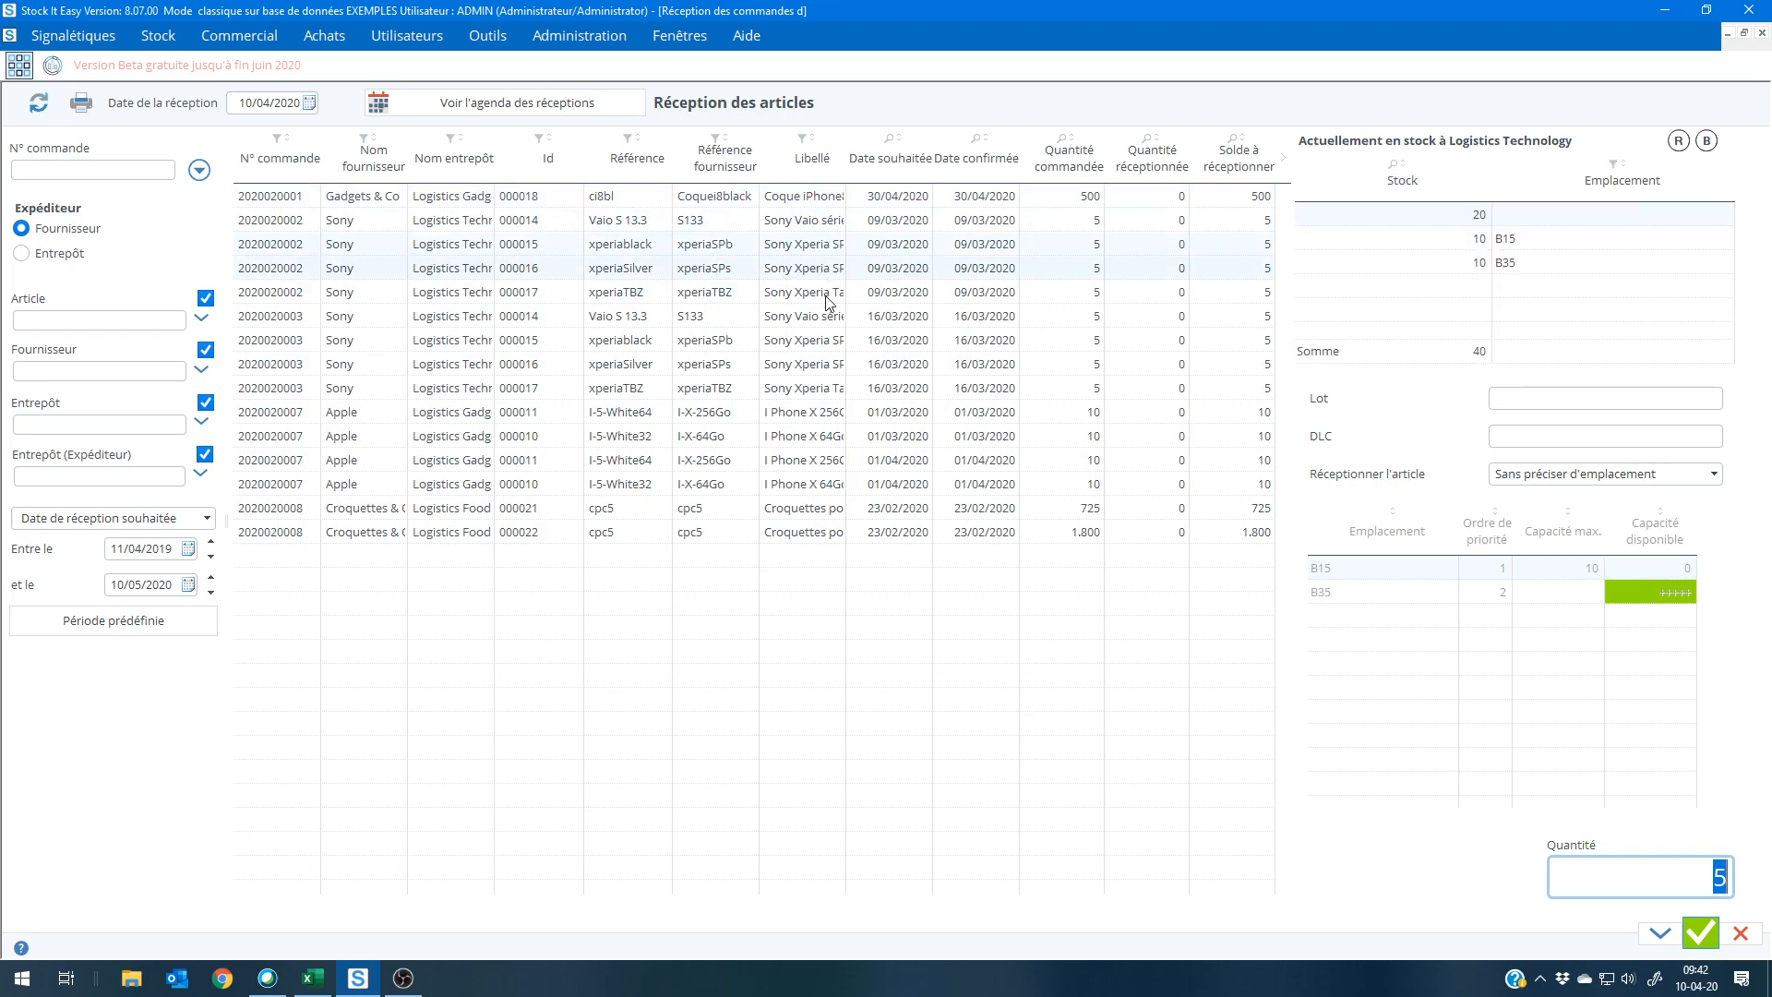
click(521, 266)
click(1741, 934)
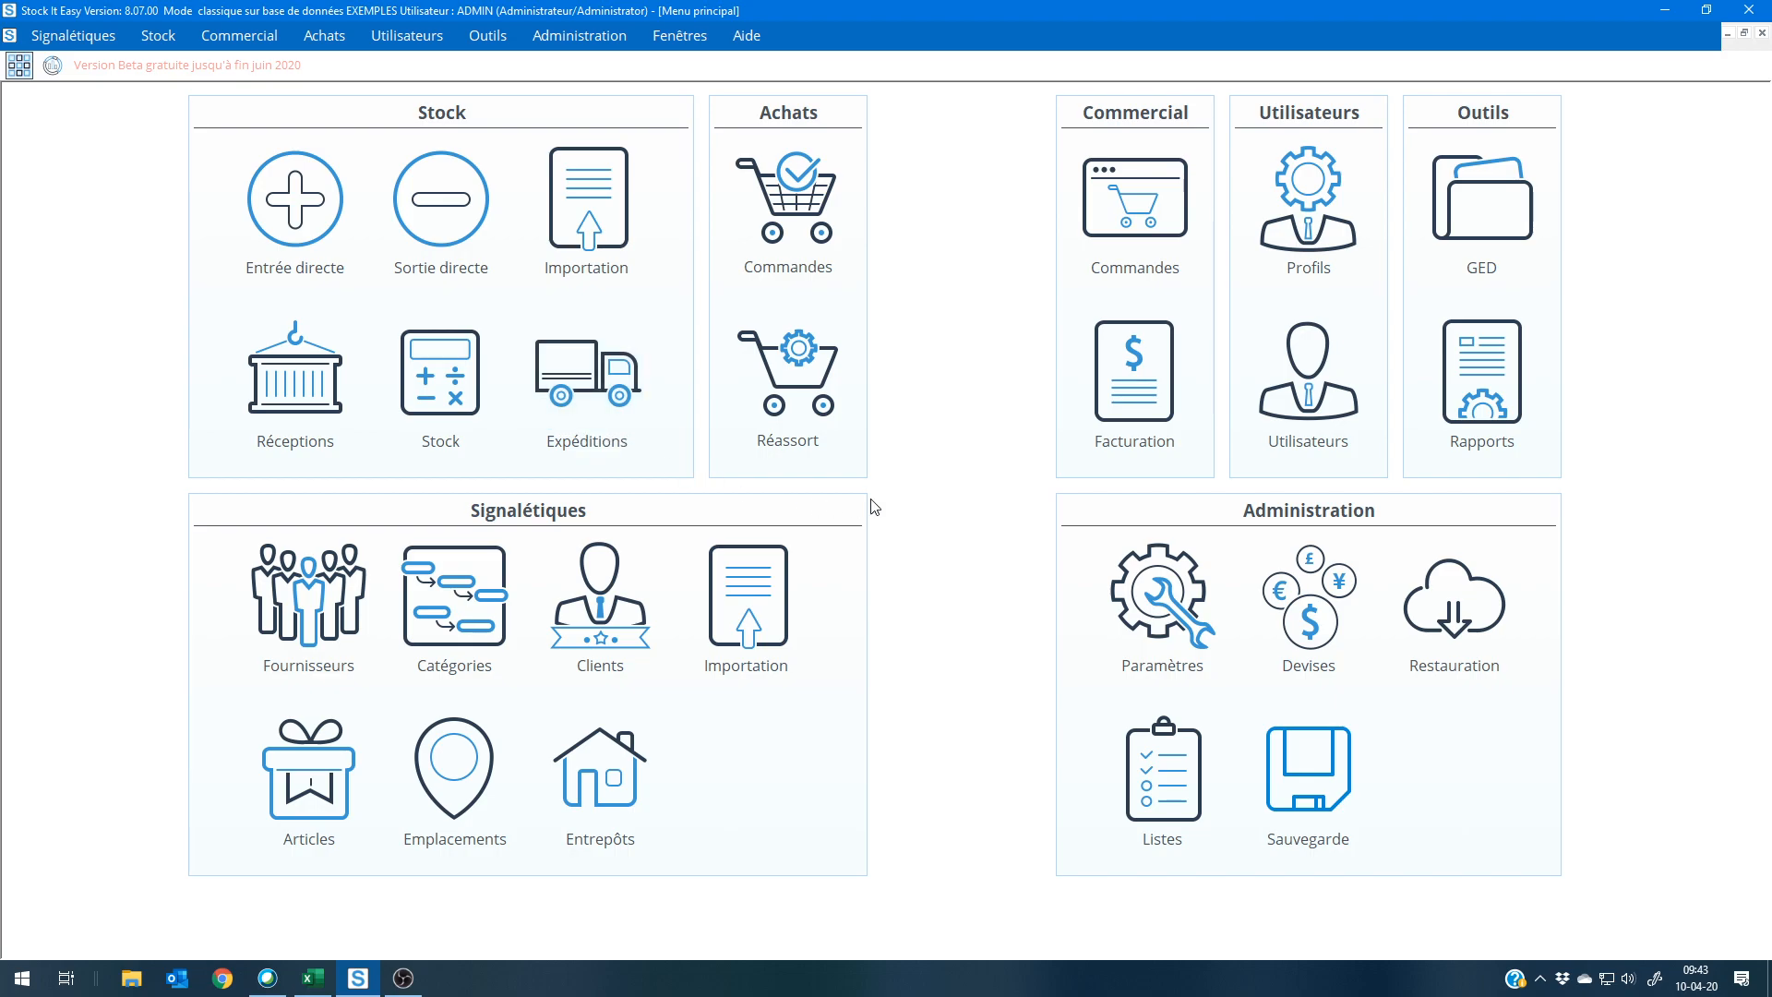
Step: Open the sales order list, review the first Logistics Technology order with status En création, and browse back through the preceding orders
click(1135, 203)
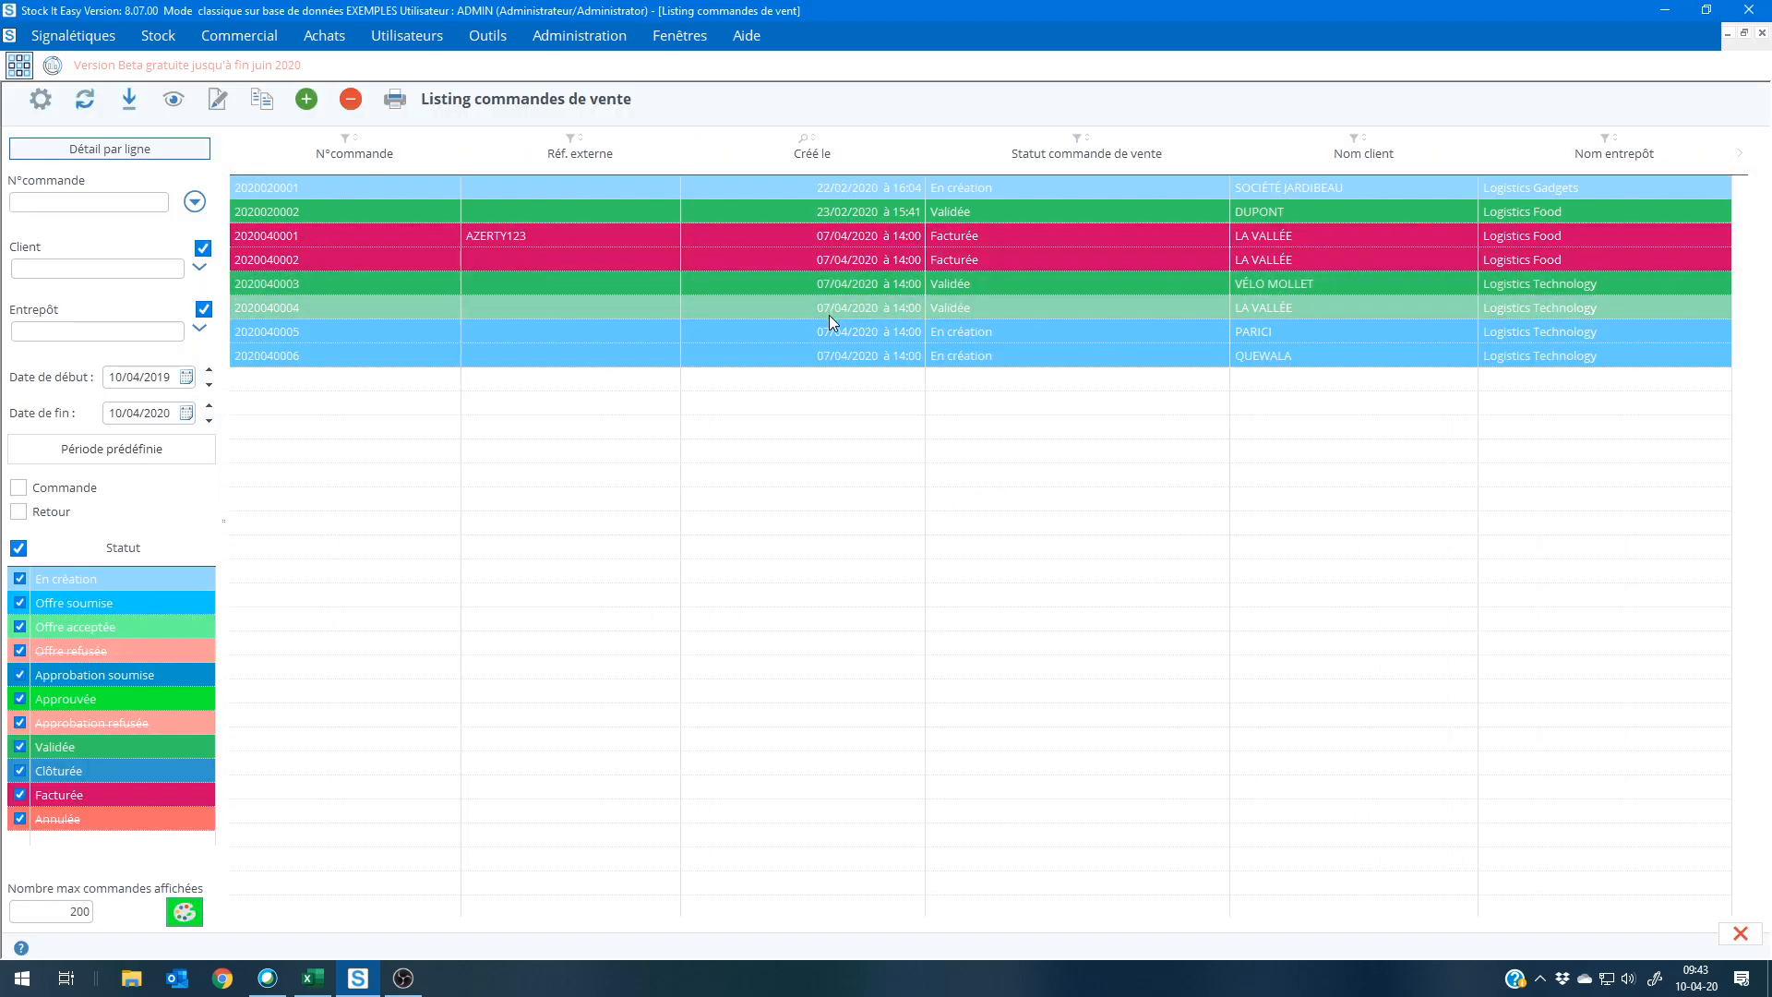
double_click(827, 335)
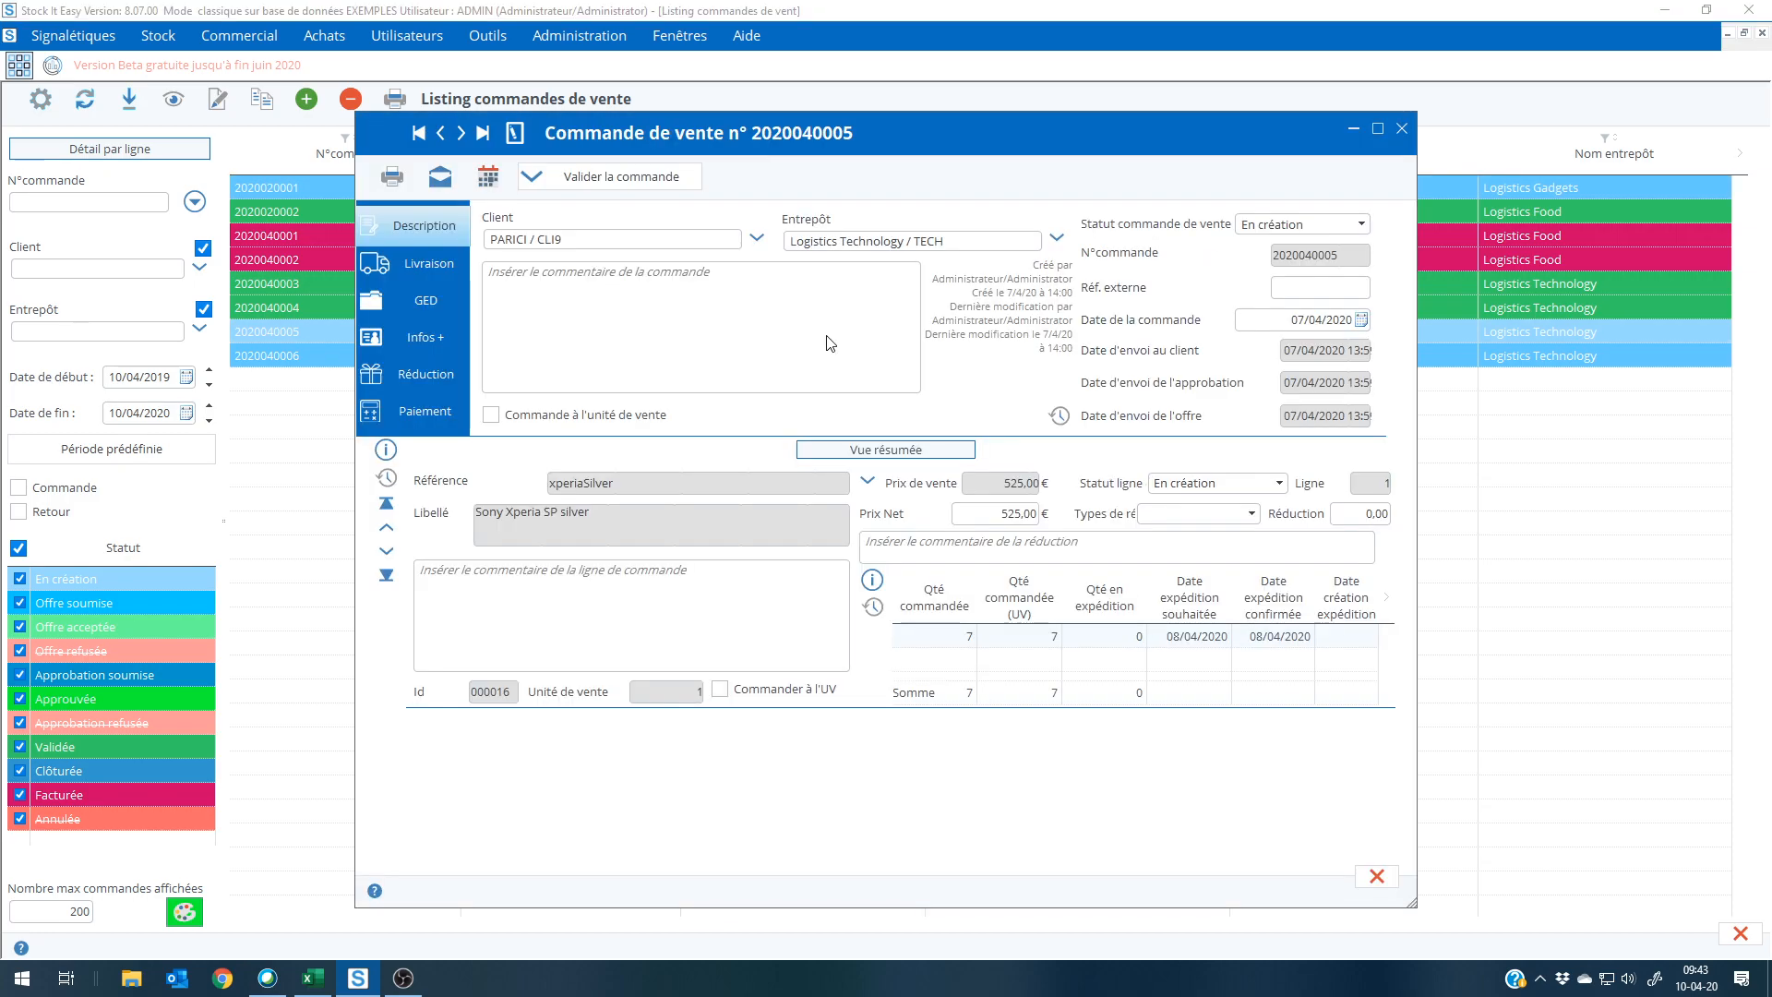
click(440, 138)
click(440, 139)
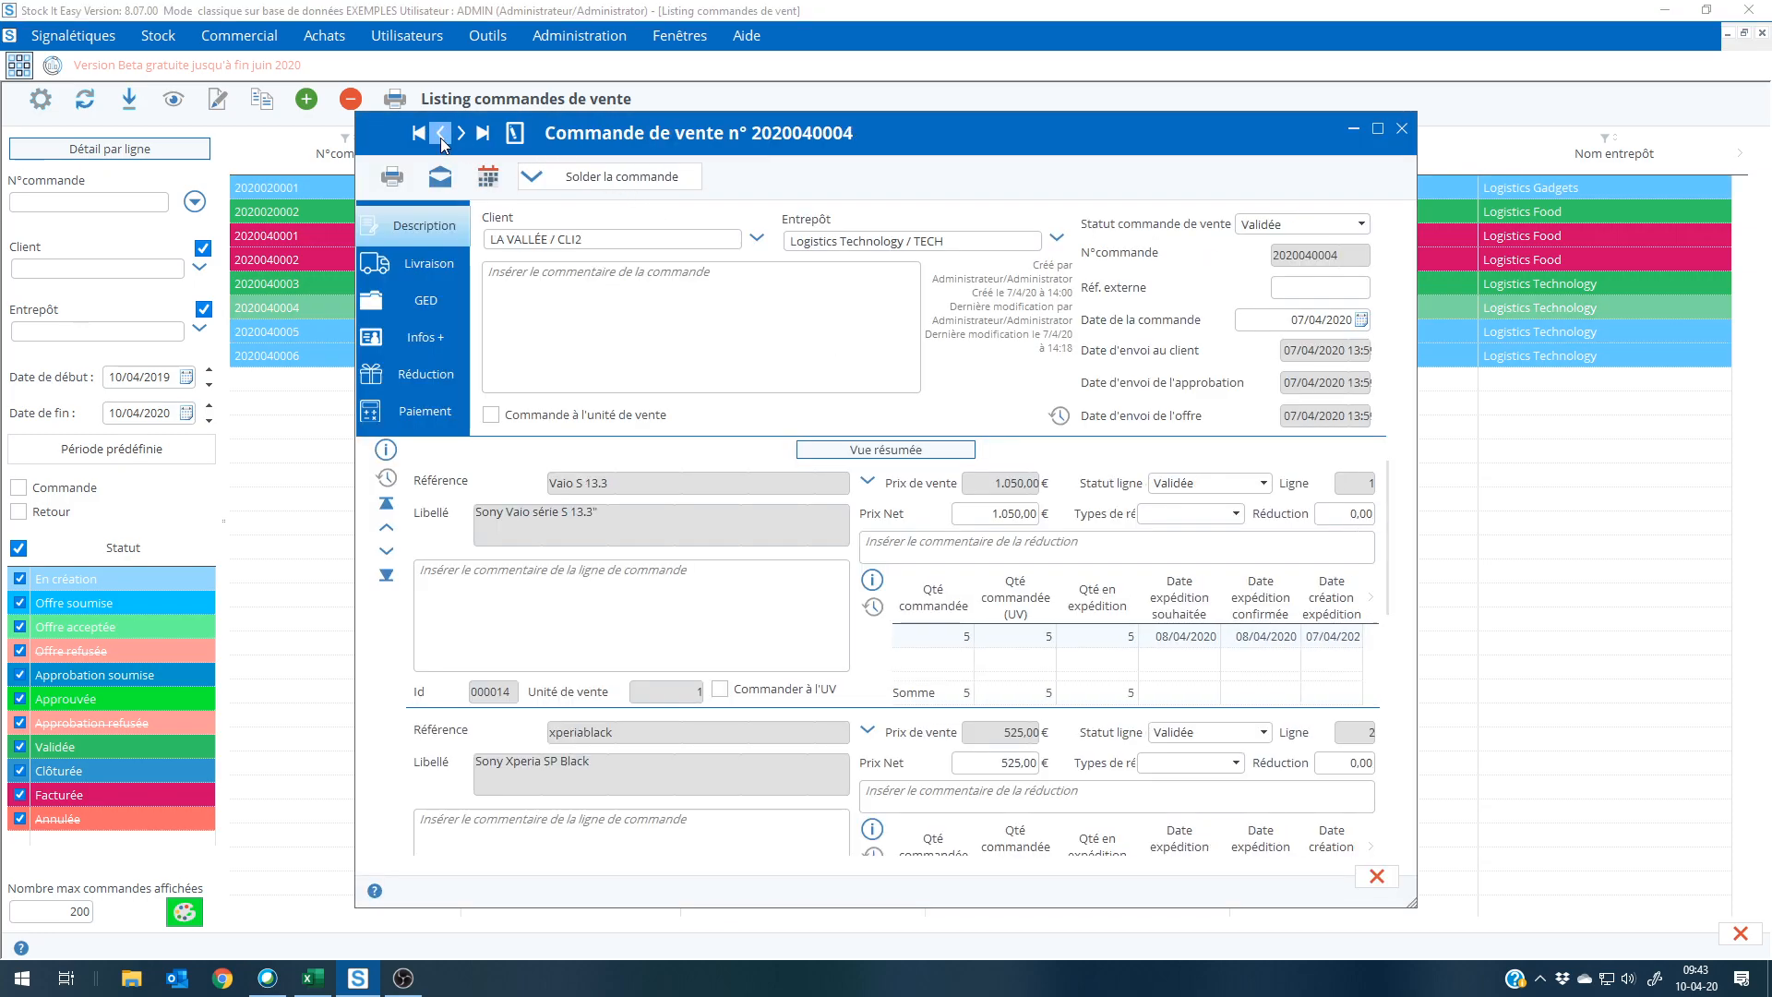
click(441, 138)
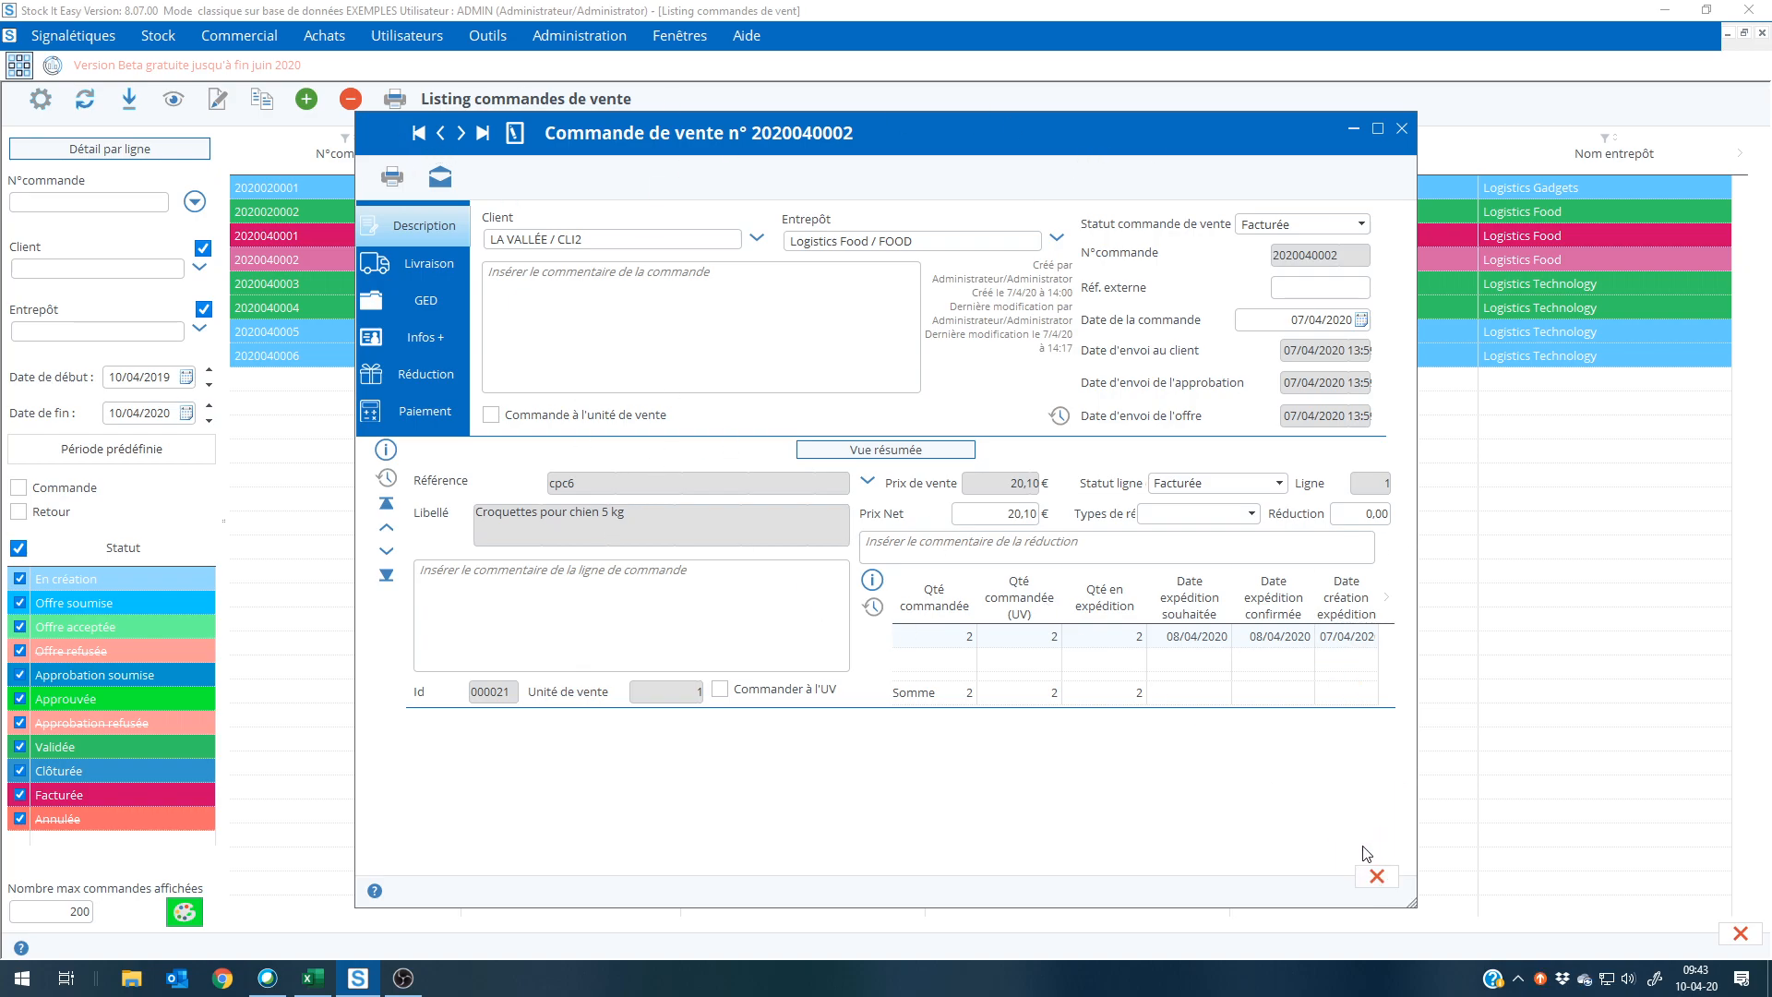
click(1374, 877)
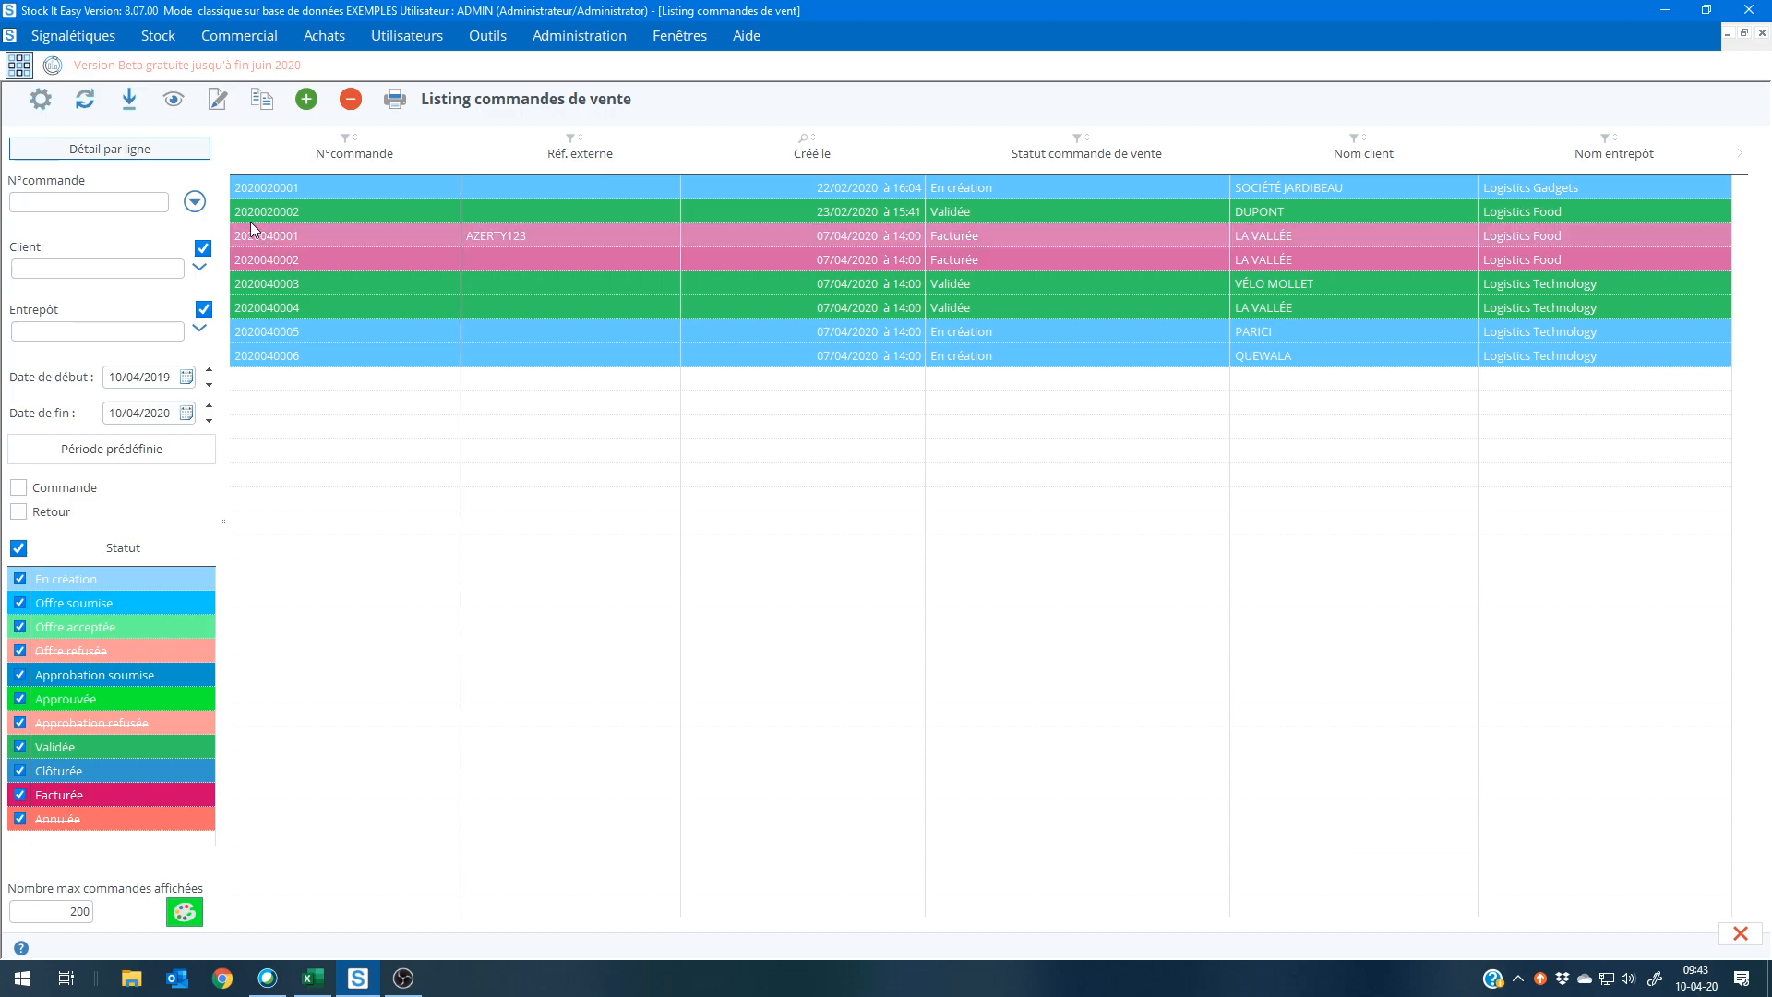
Step: Open the shipments list and examine the stock available for reservation on the Sony Vaio série S 13.3" line
click(19, 65)
click(581, 388)
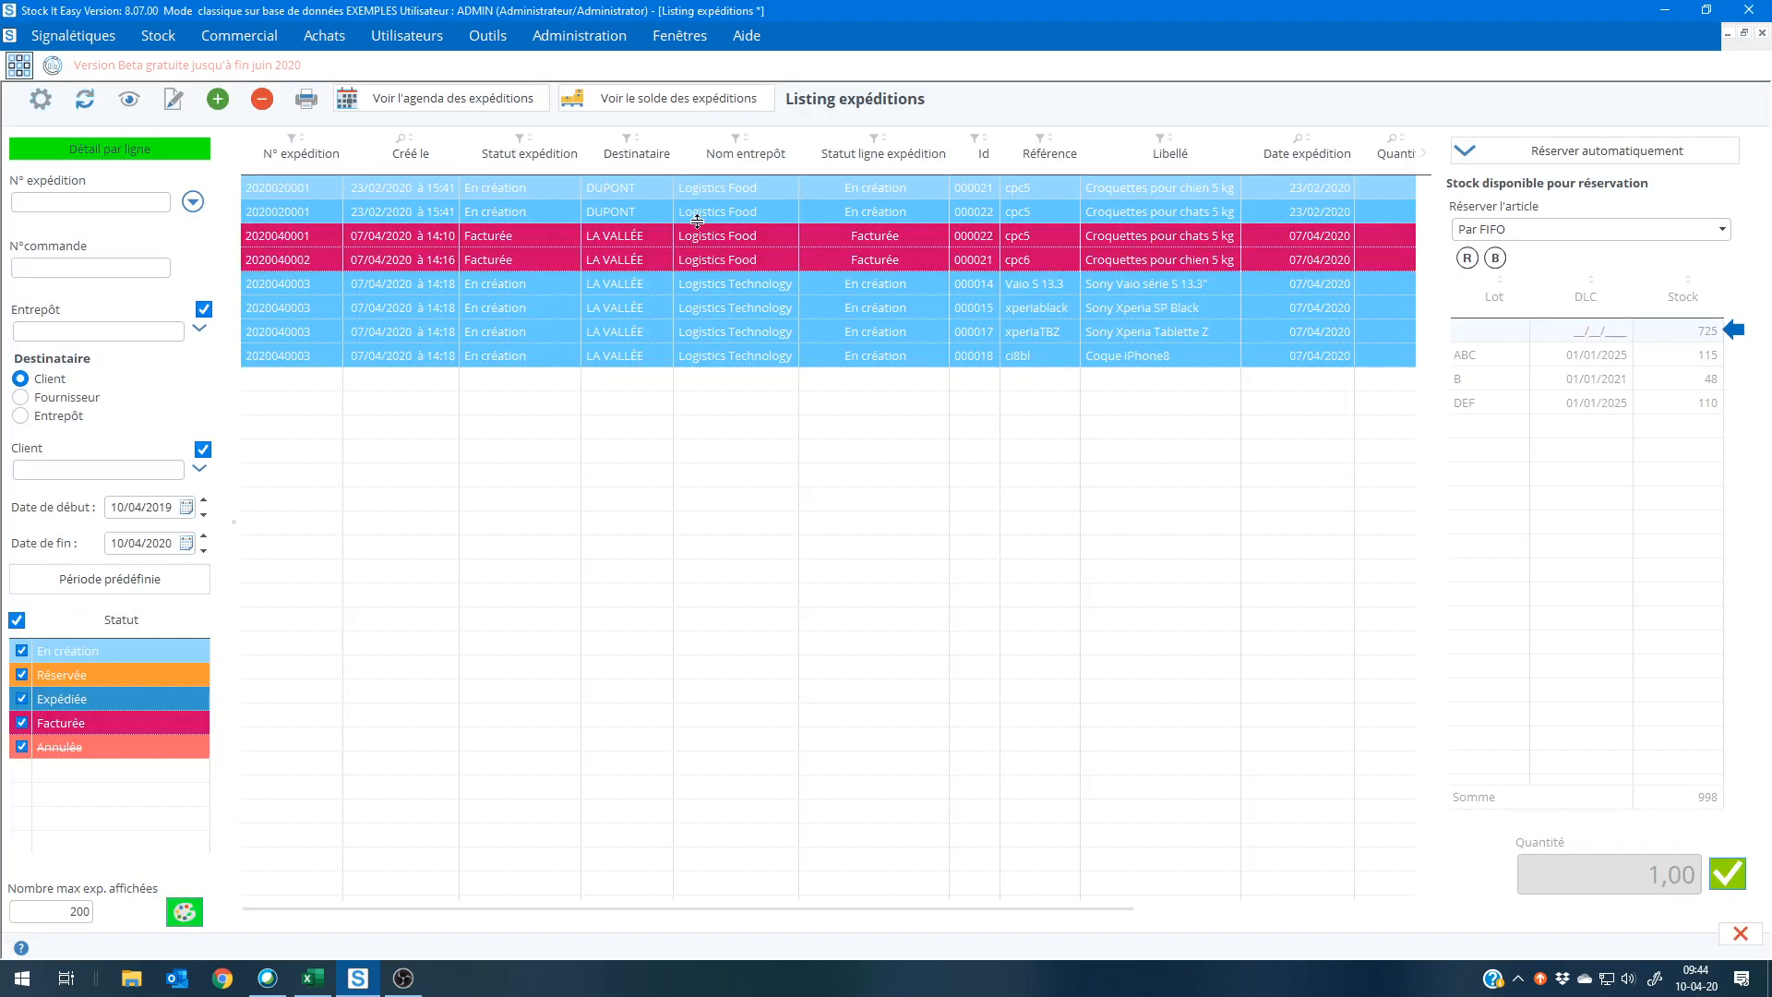
click(727, 283)
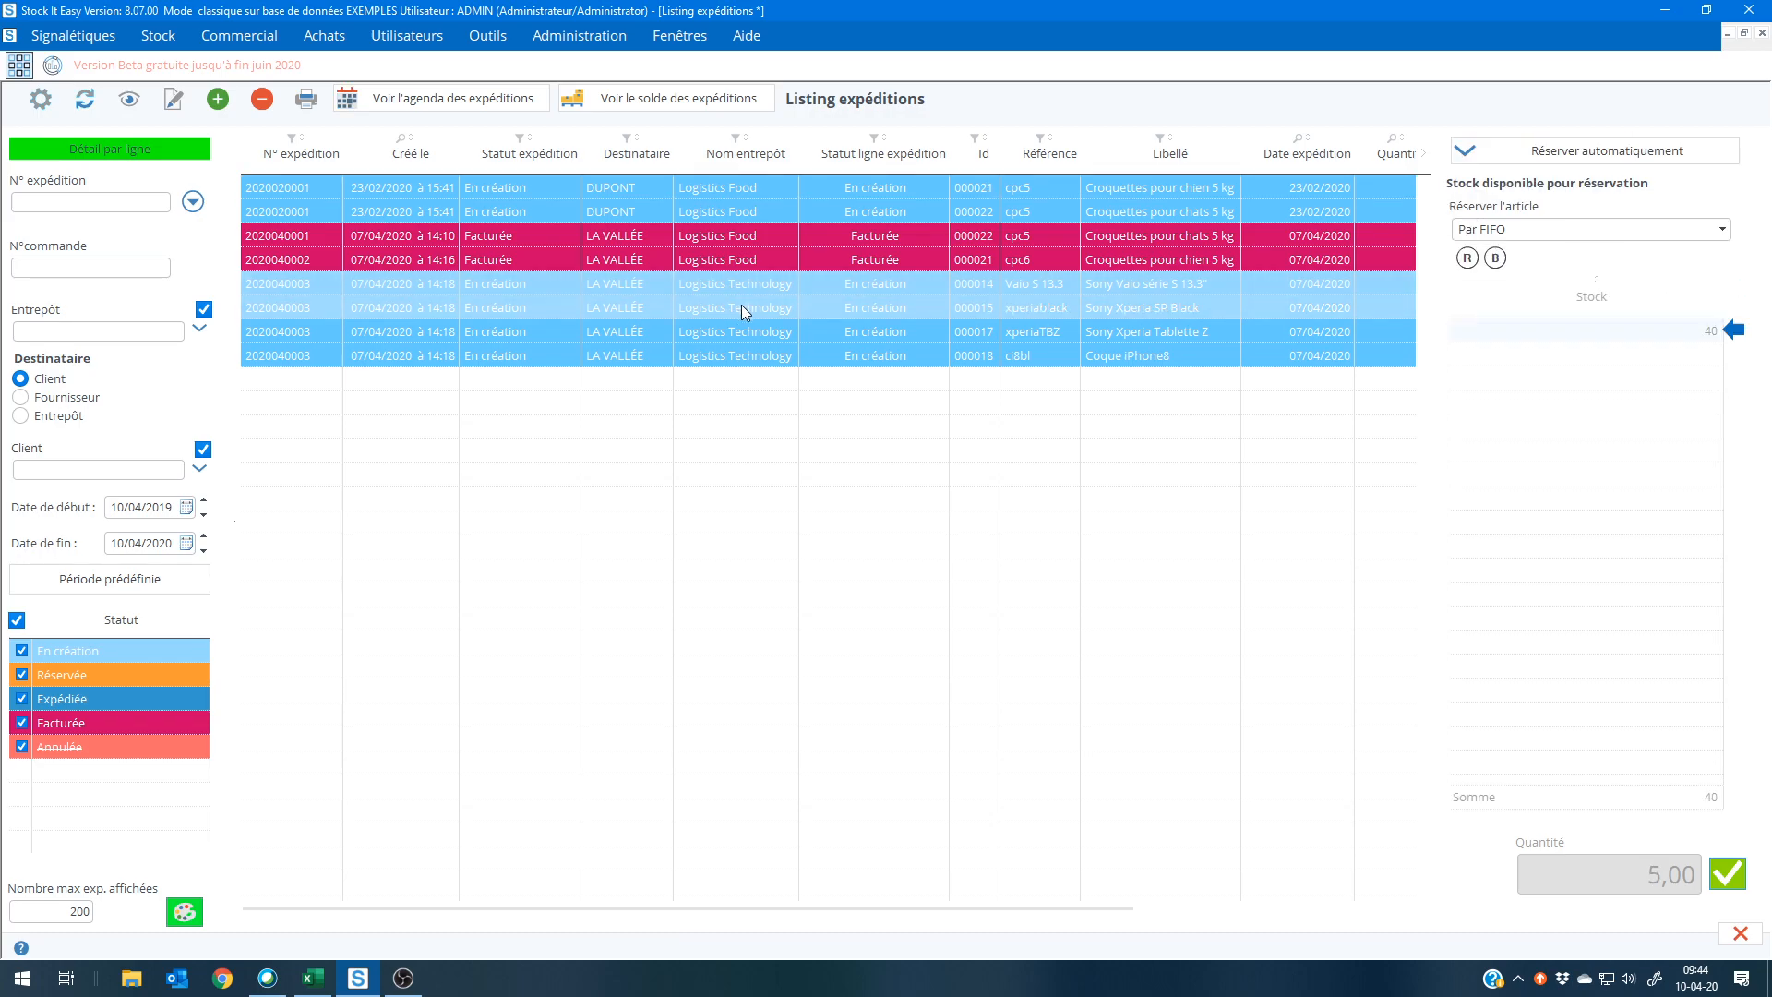
click(744, 280)
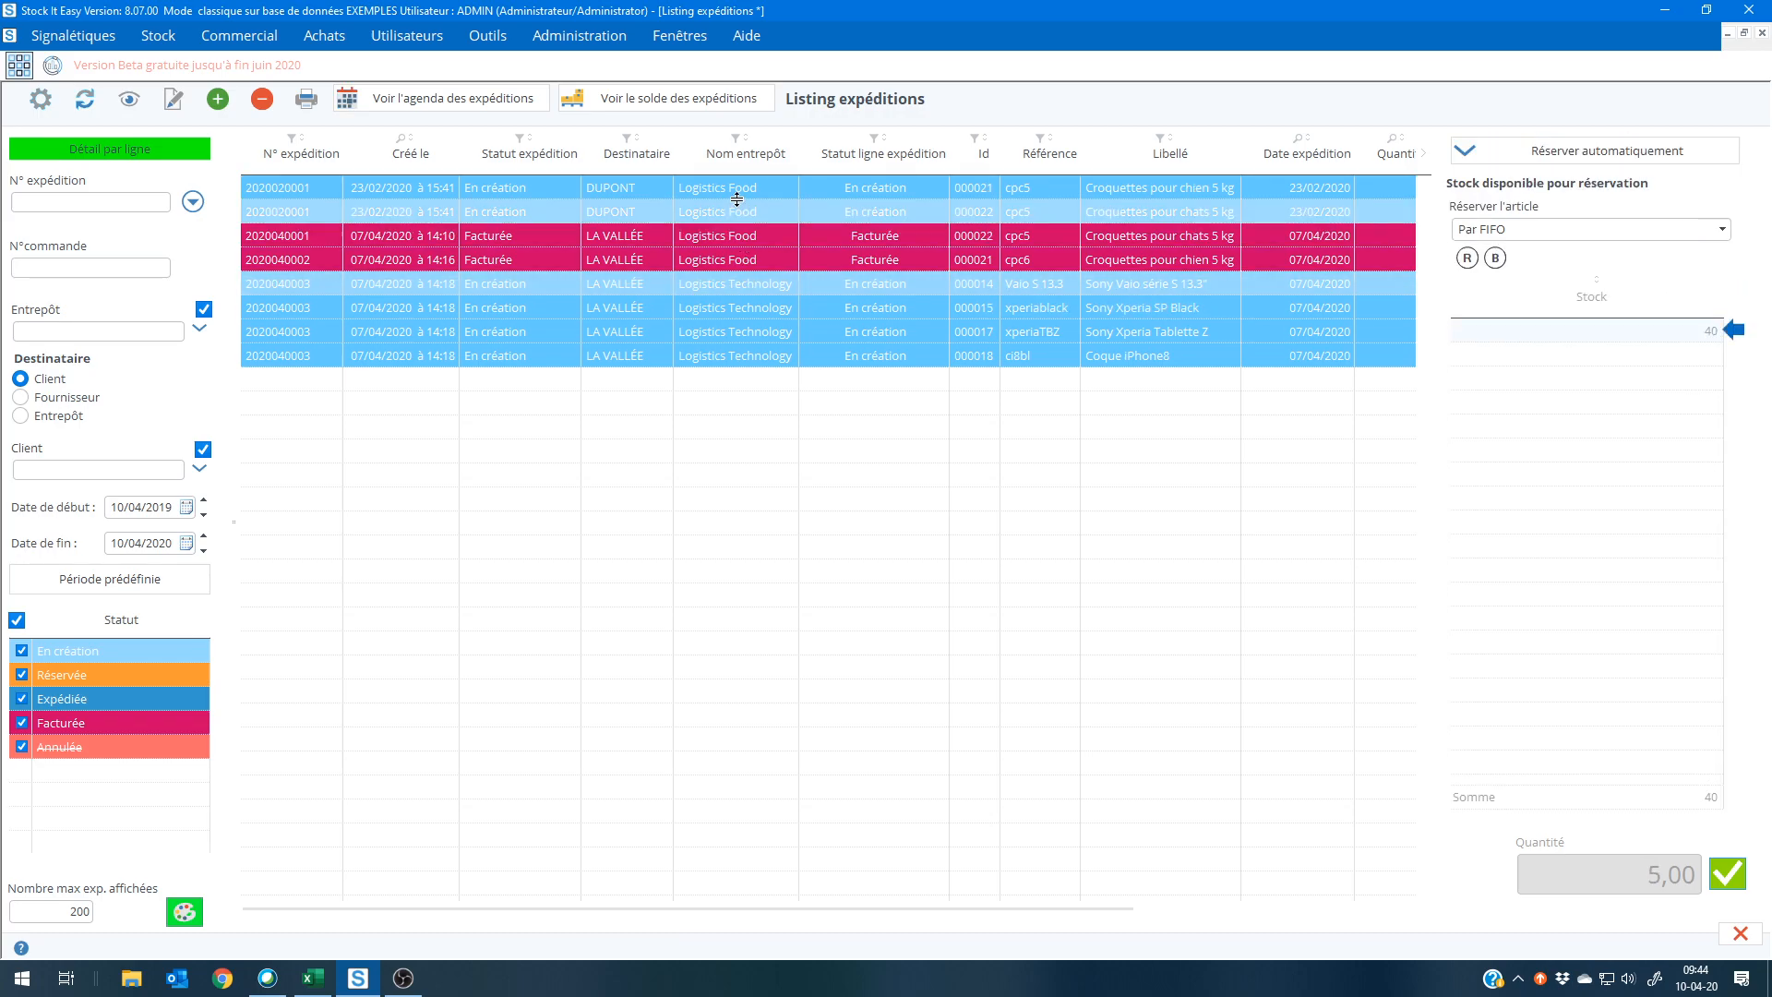
Step: Examine the lots available for reservation on the second Logistics Food cpc5 shipment line, returning to the main menu
click(739, 212)
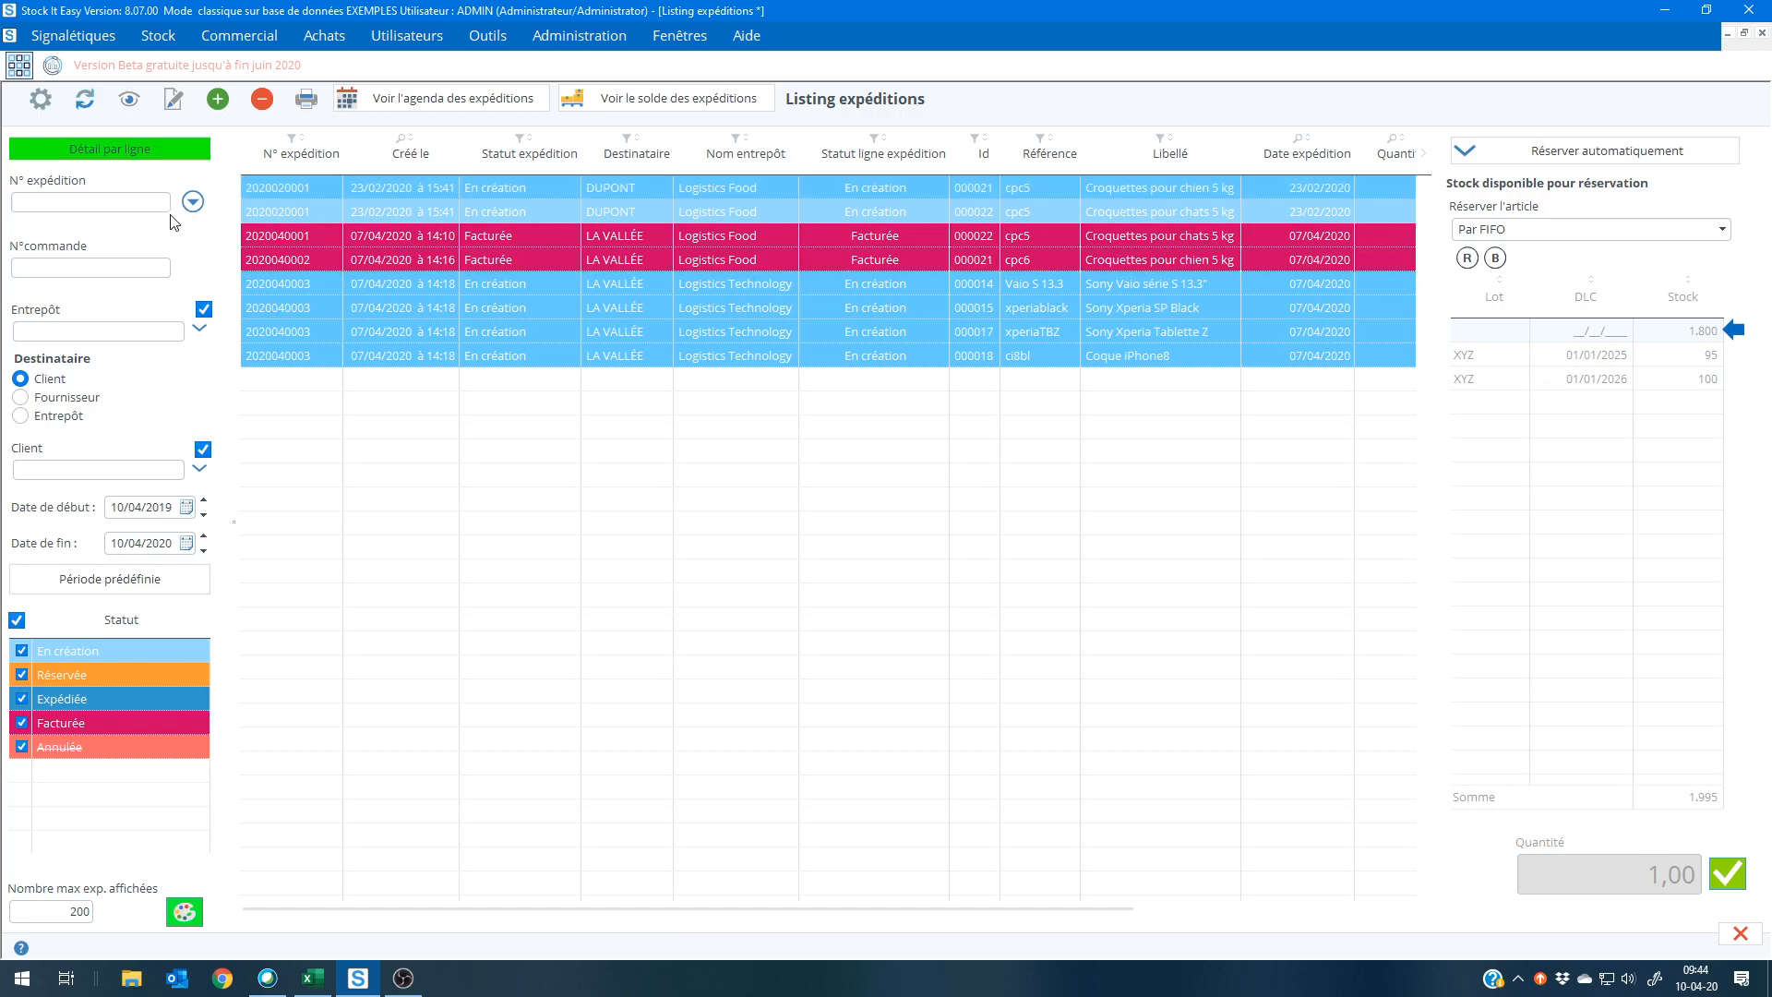
click(19, 68)
Step: Open the invoice list and review the Logistics Food invoice with status En création, closing both to return to the main menu
click(1165, 392)
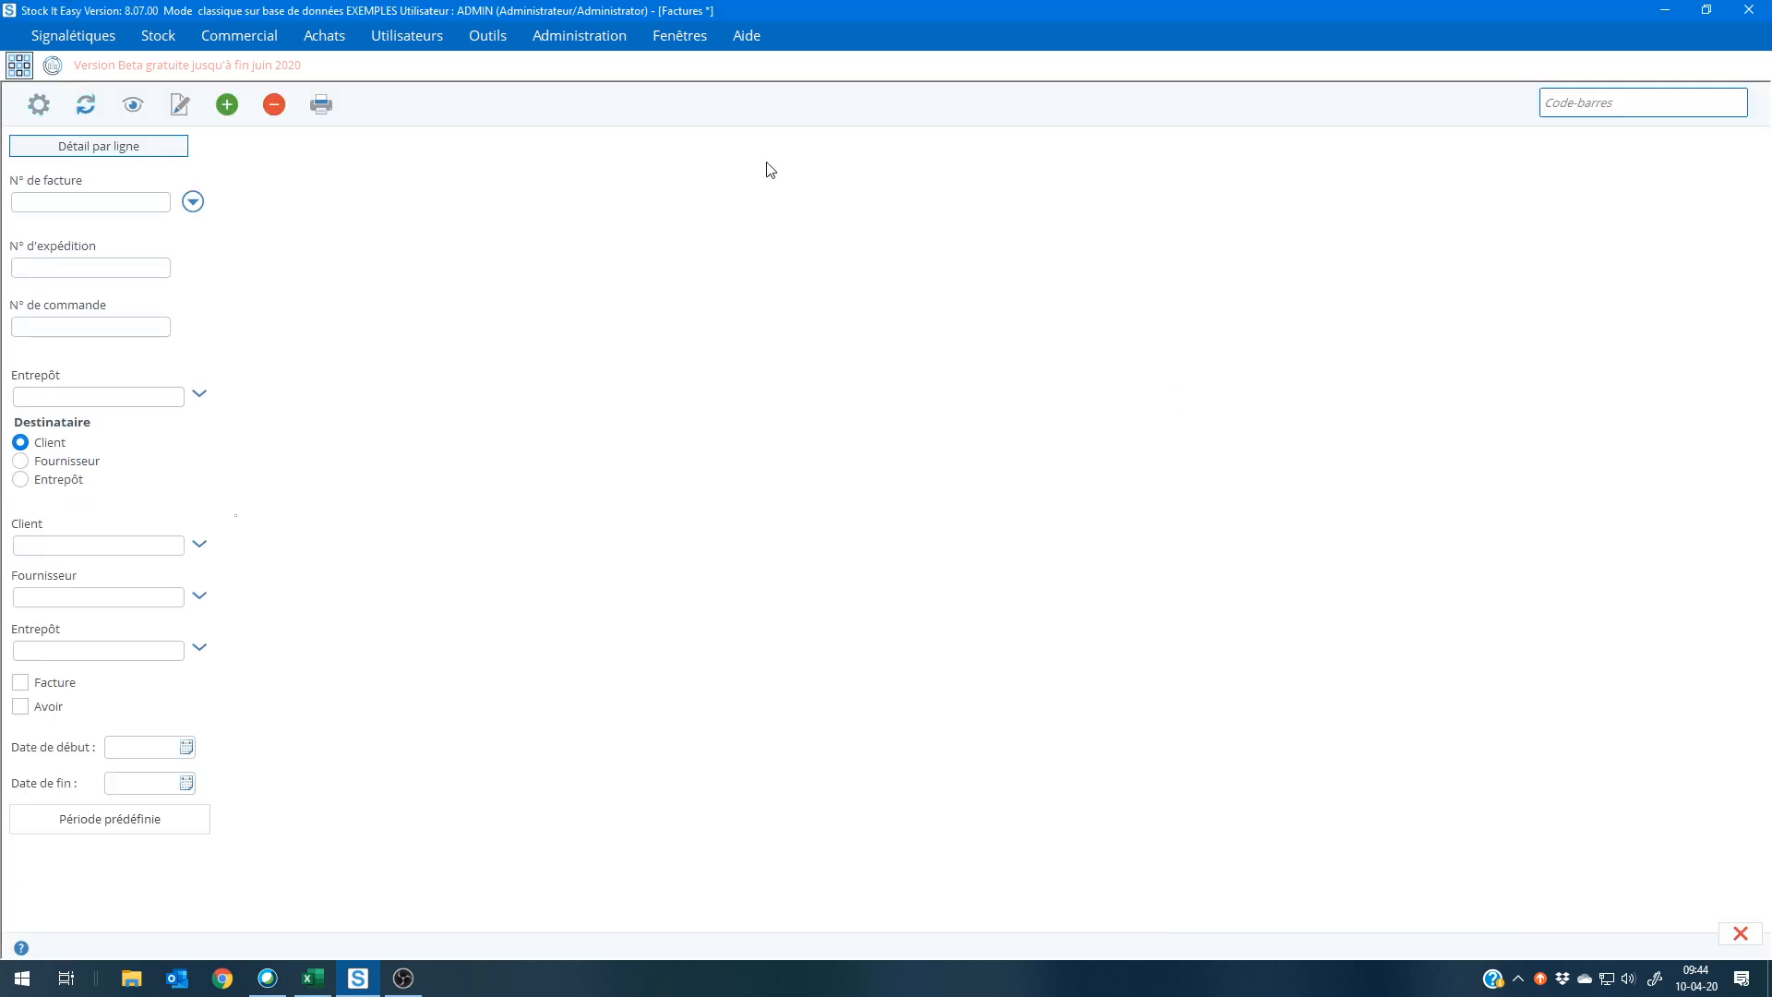
double_click(774, 237)
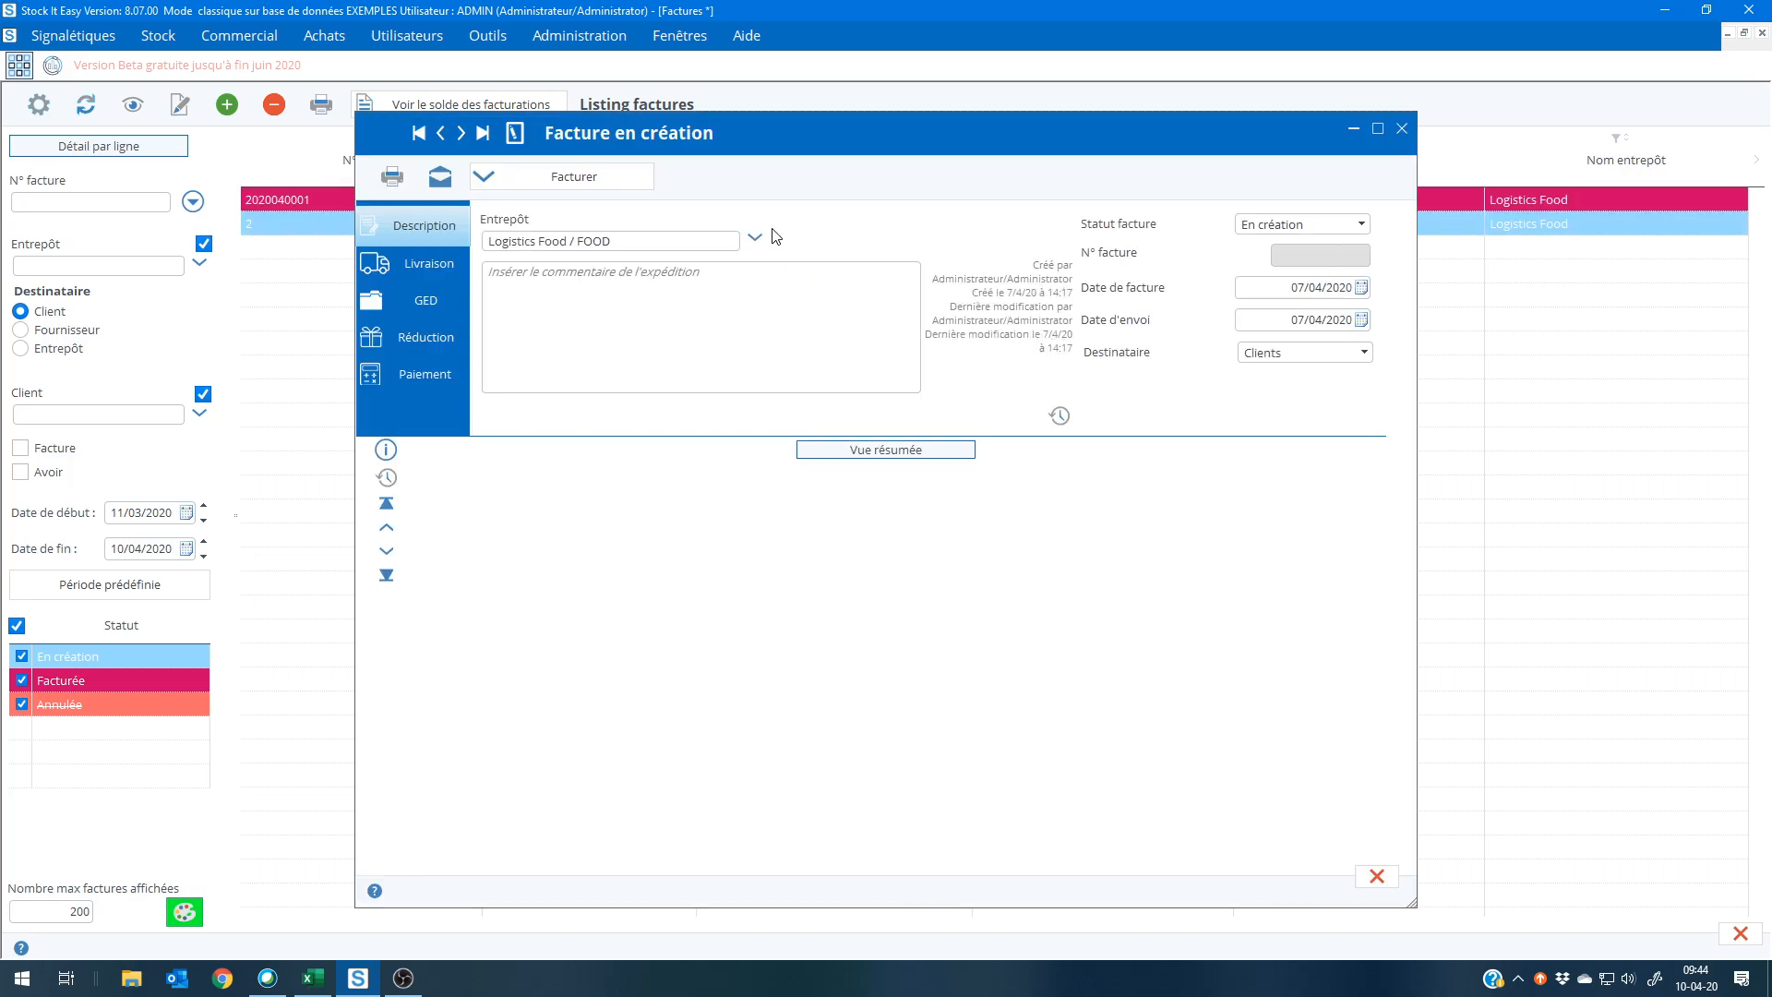
click(1376, 877)
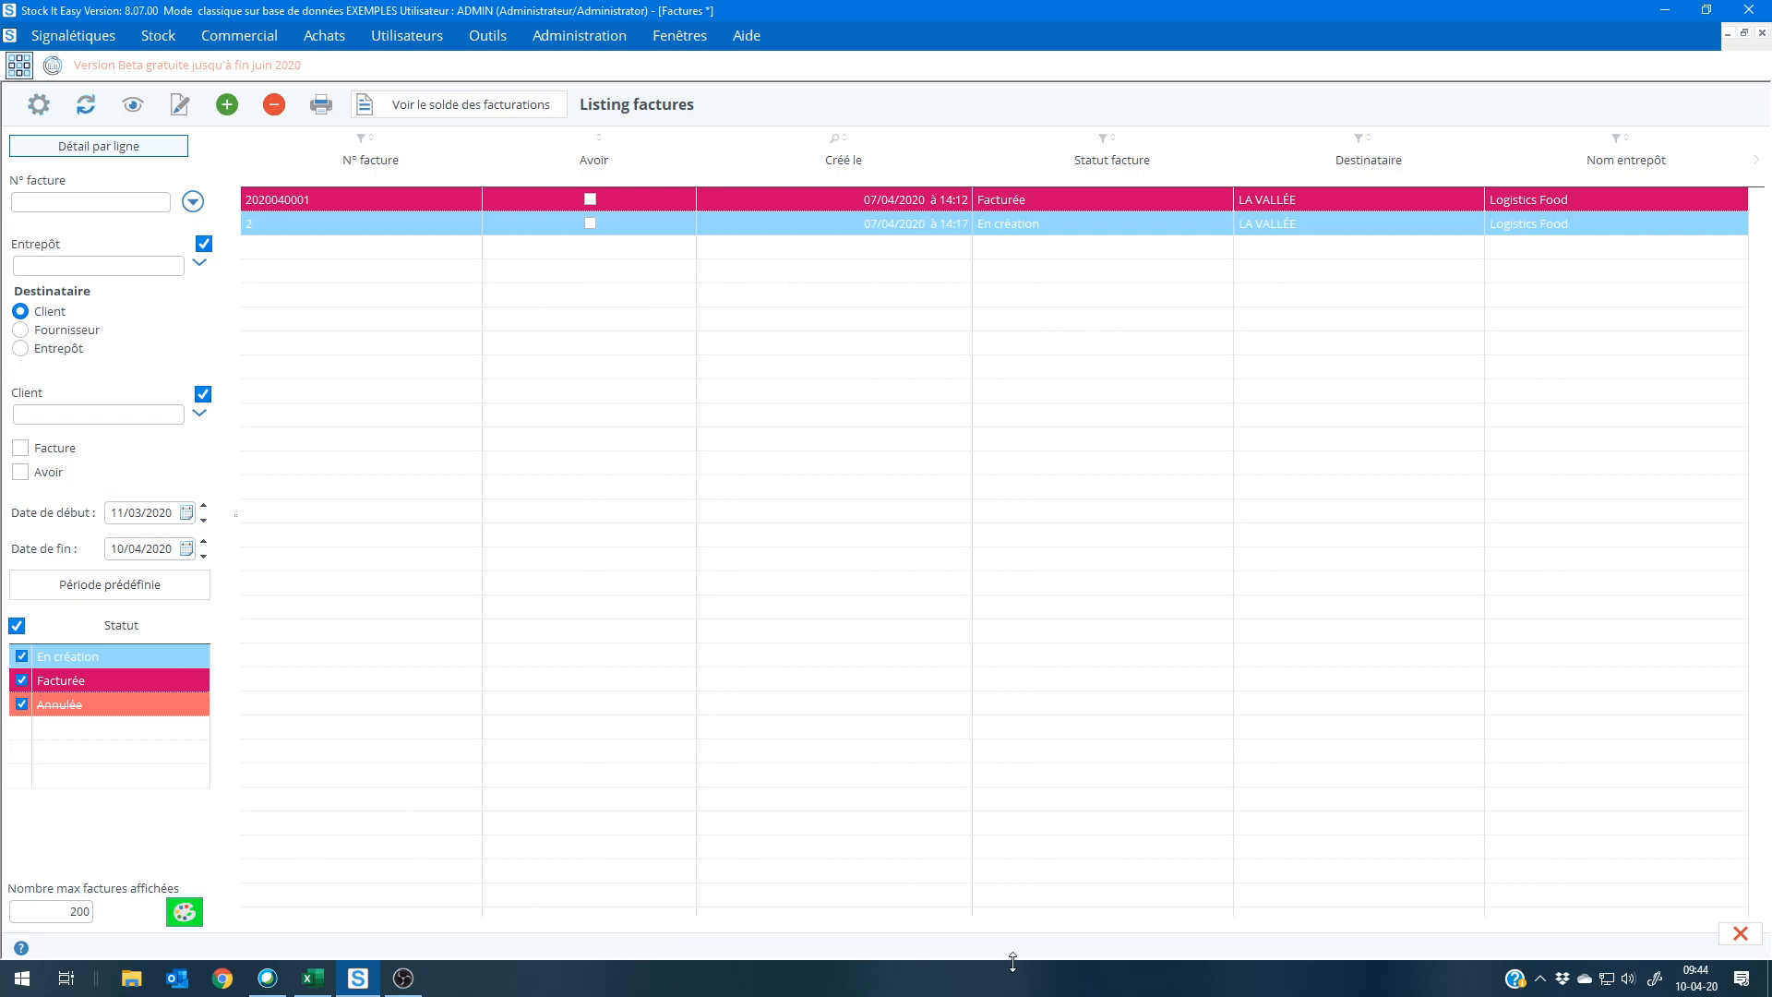
click(1740, 933)
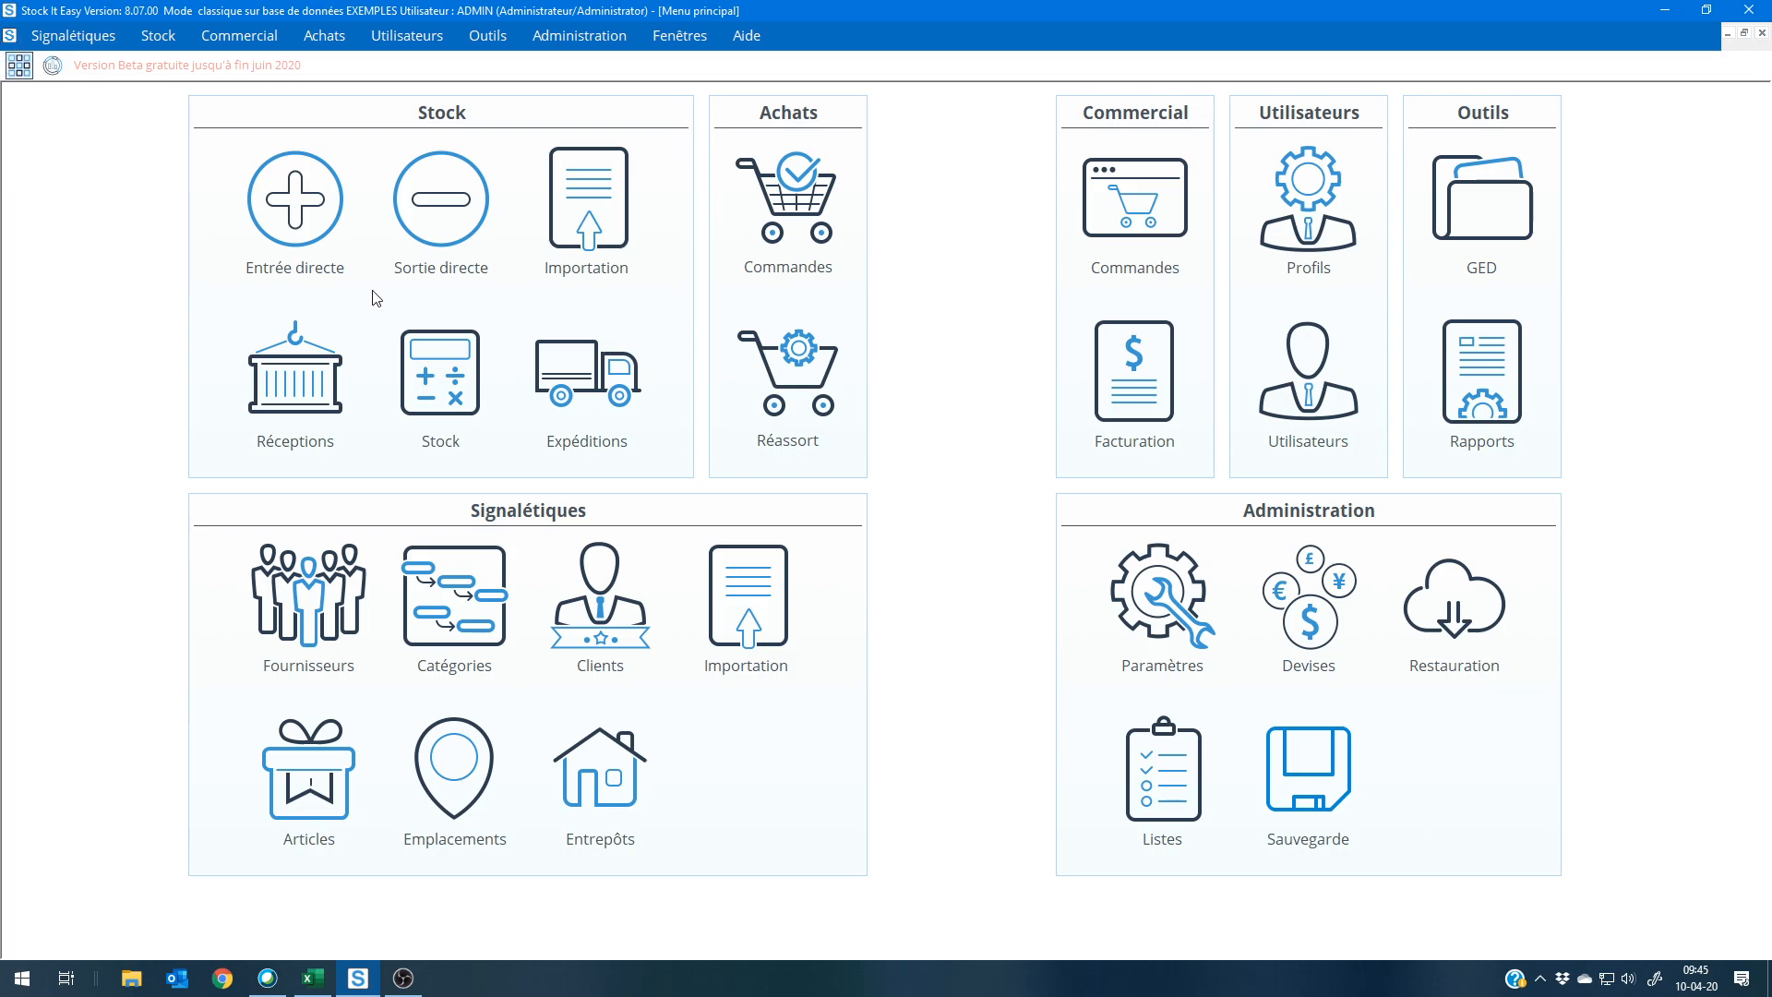
Step: Open article cpc5 from the article list and view its attached technical sheet, Croquette Adult Neutered Cat.pdf, returning to the article record
click(315, 819)
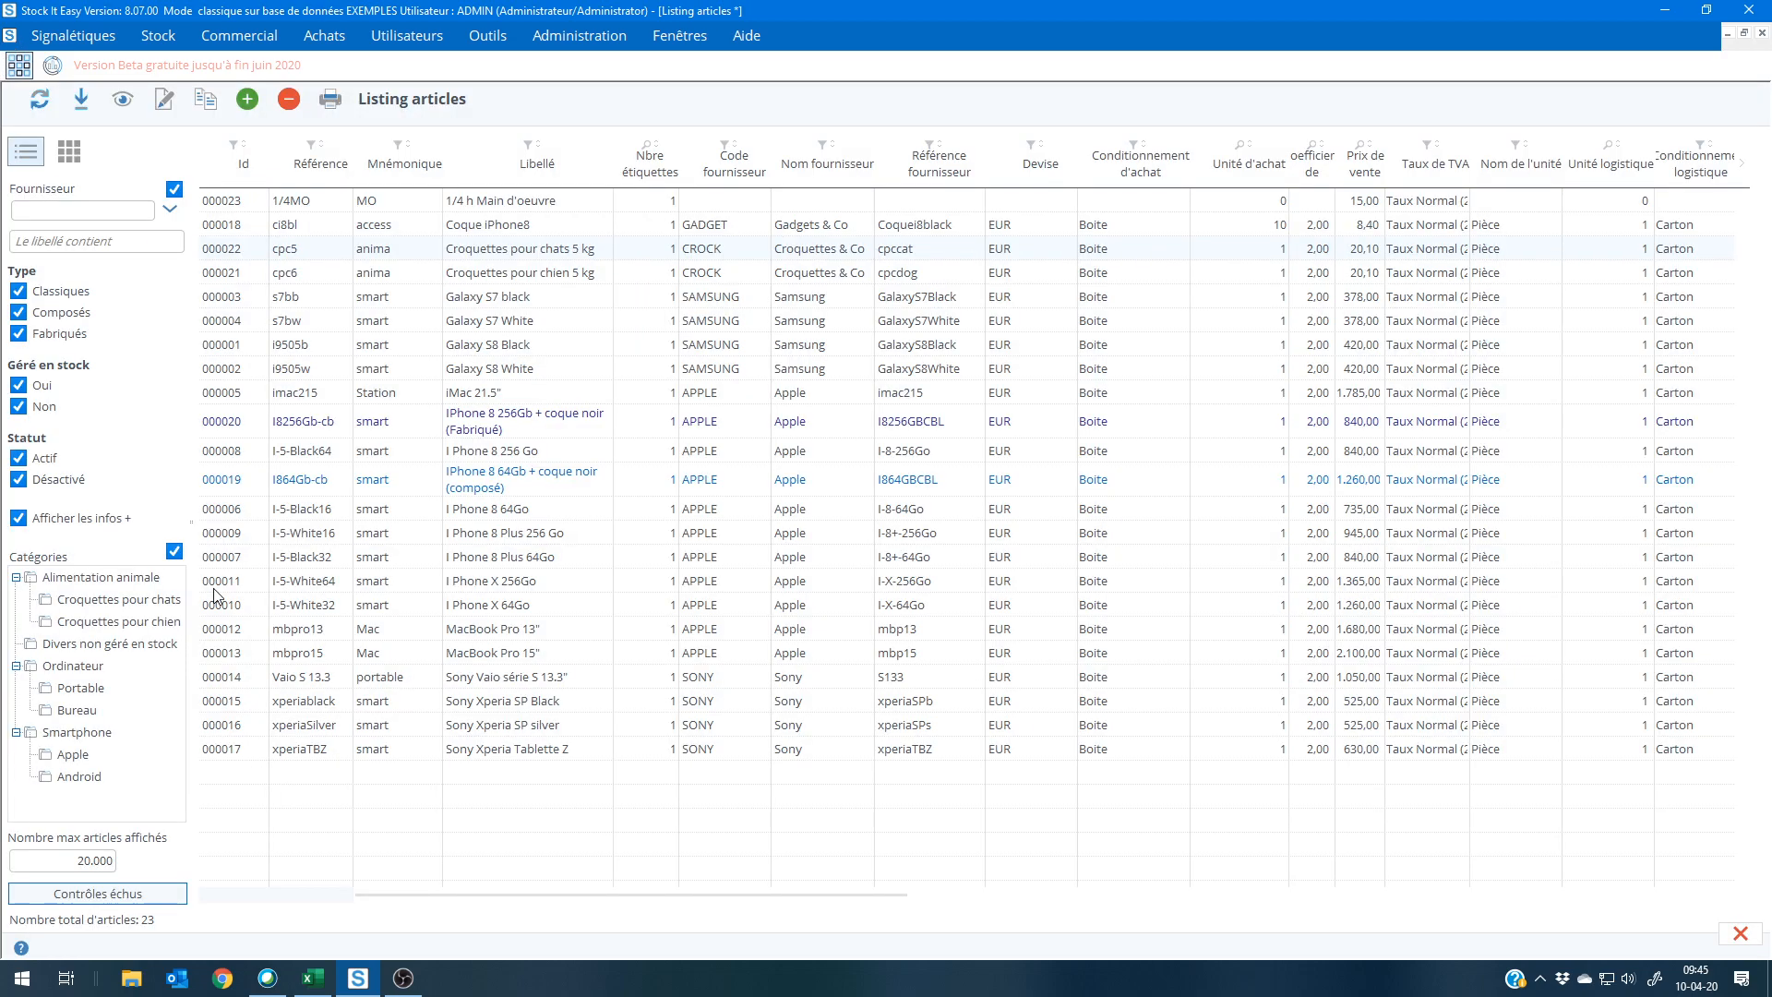
double_click(333, 255)
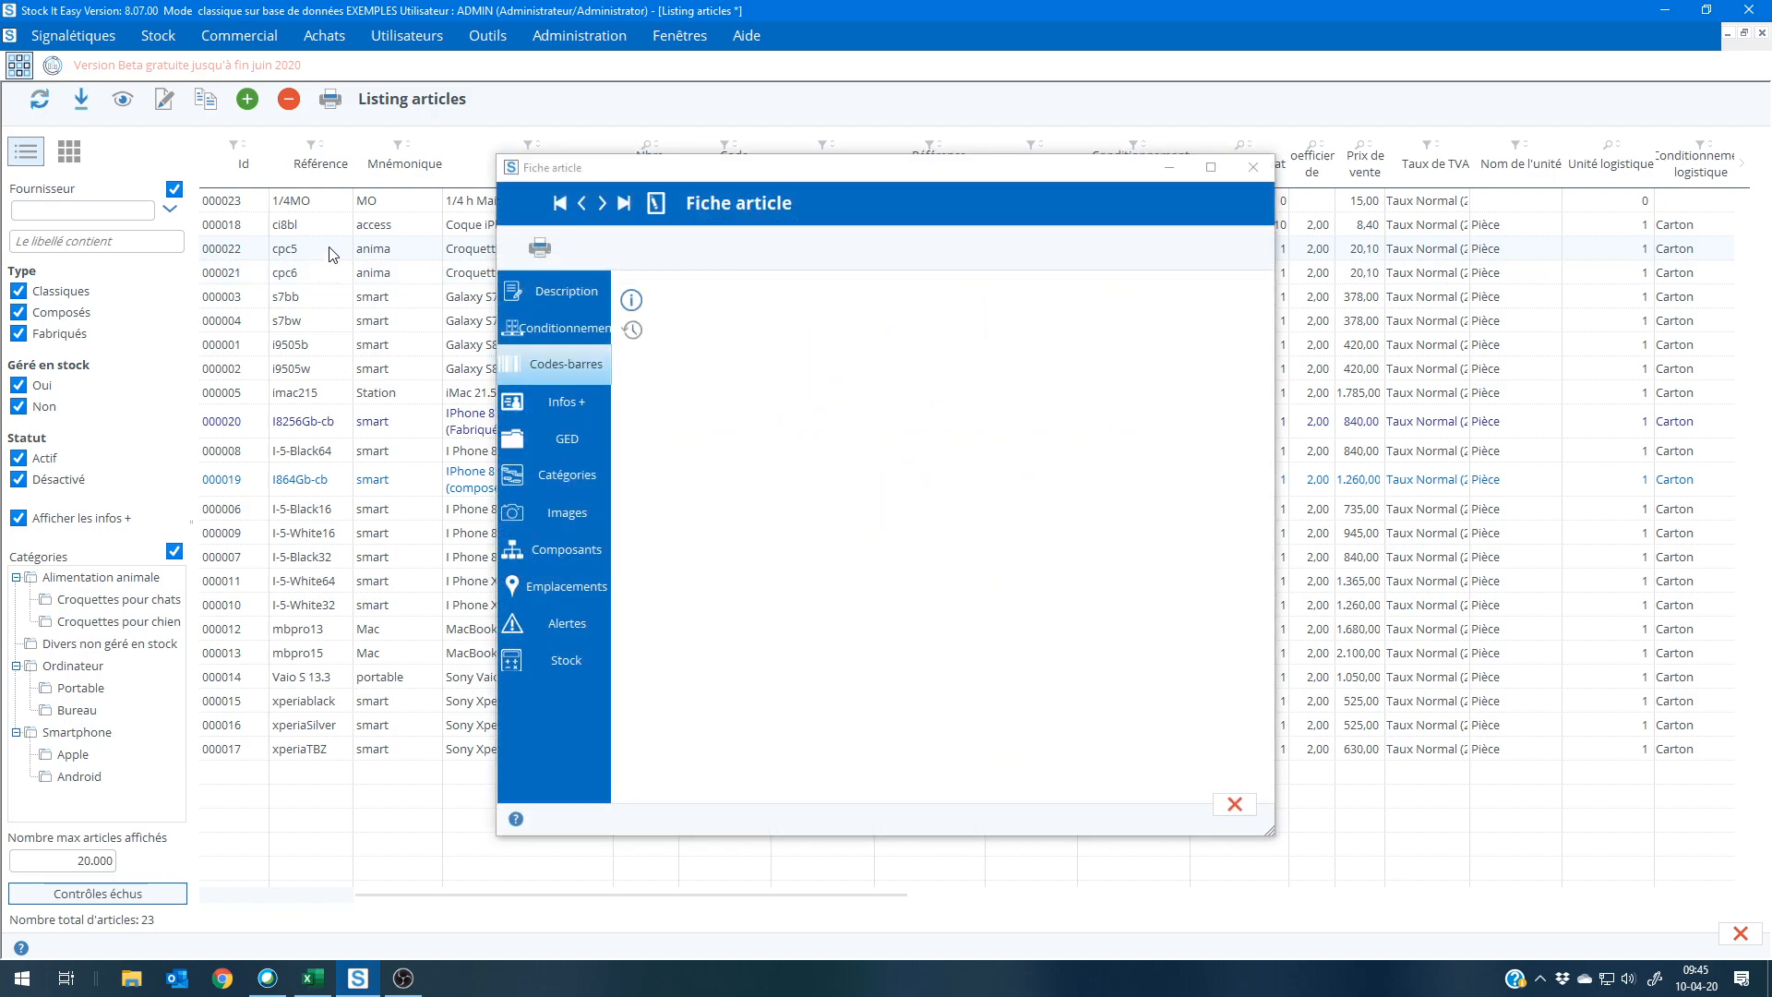
click(567, 441)
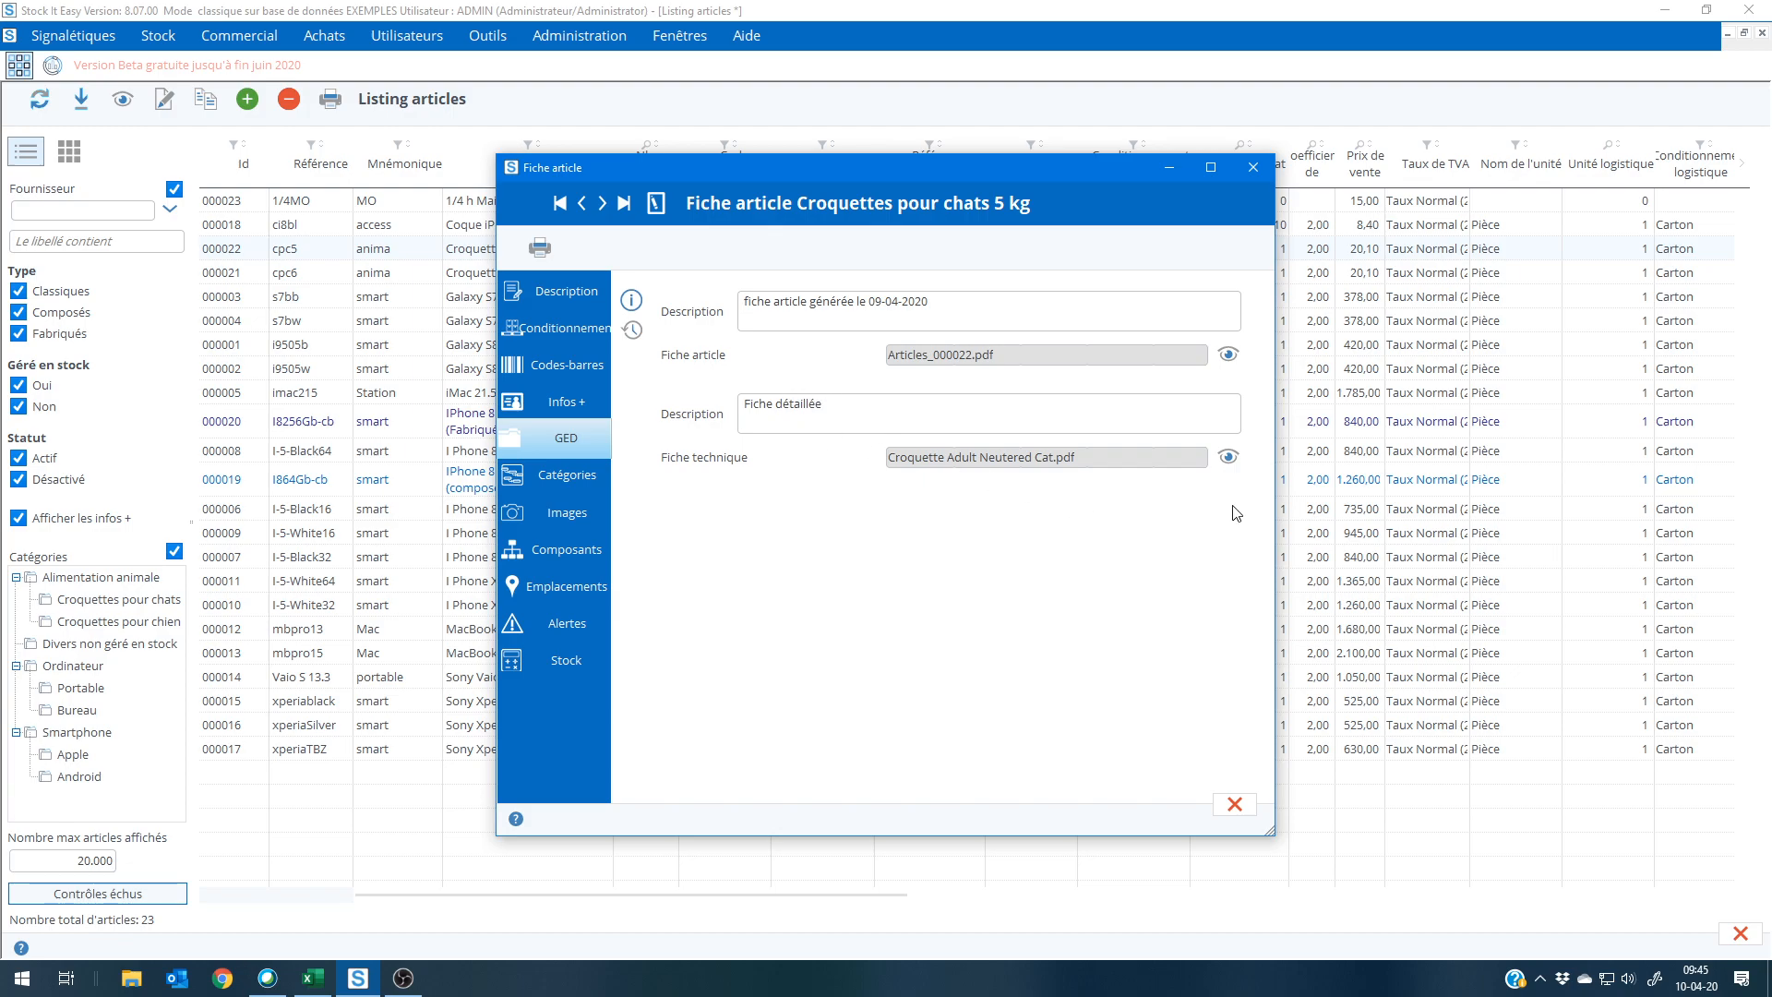
click(1227, 457)
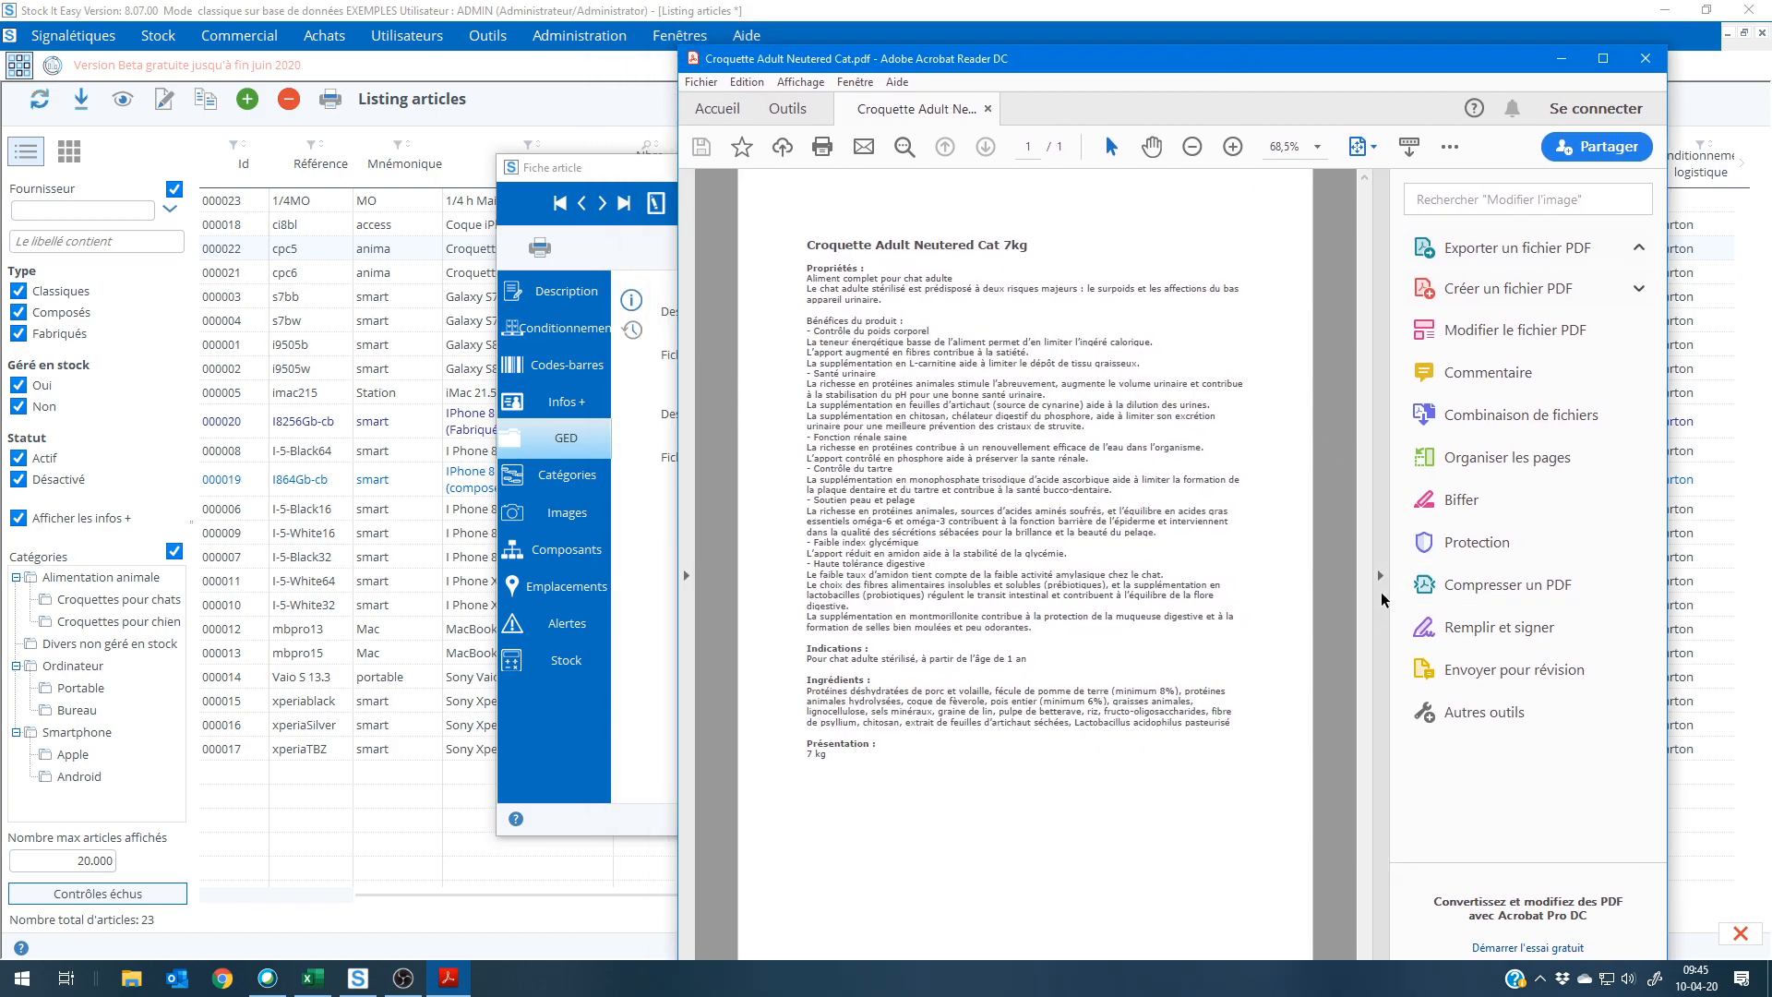
click(1381, 576)
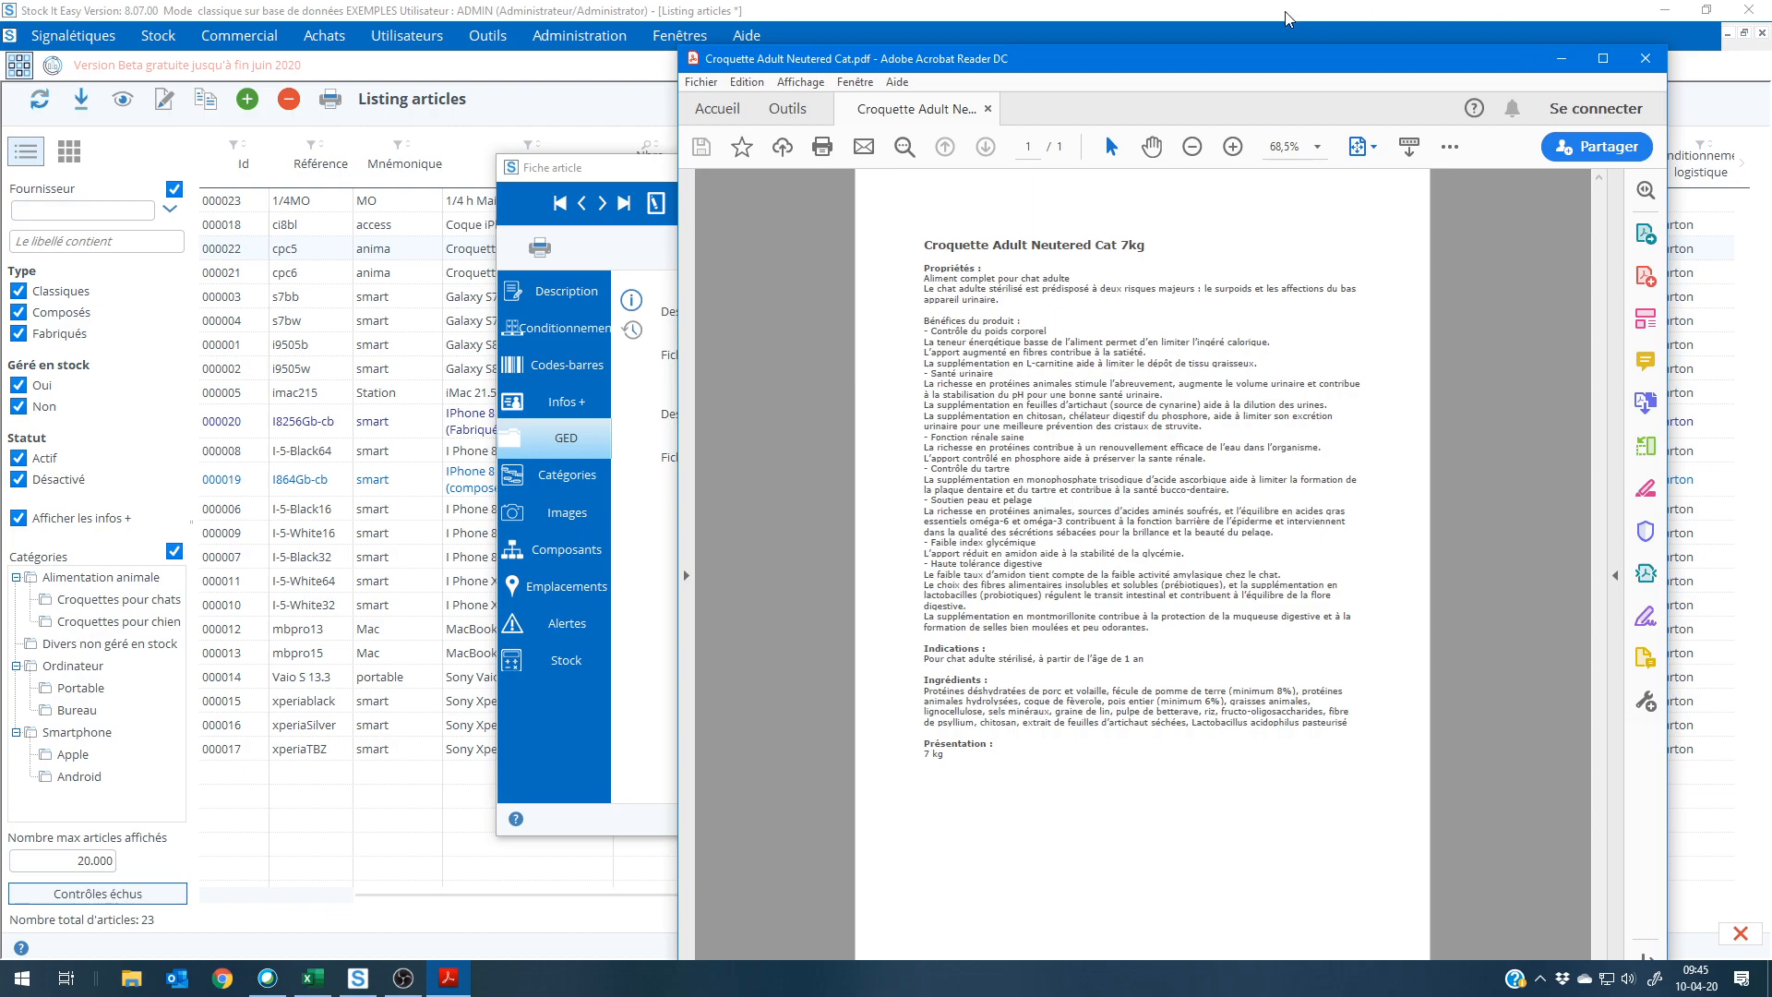
click(612, 170)
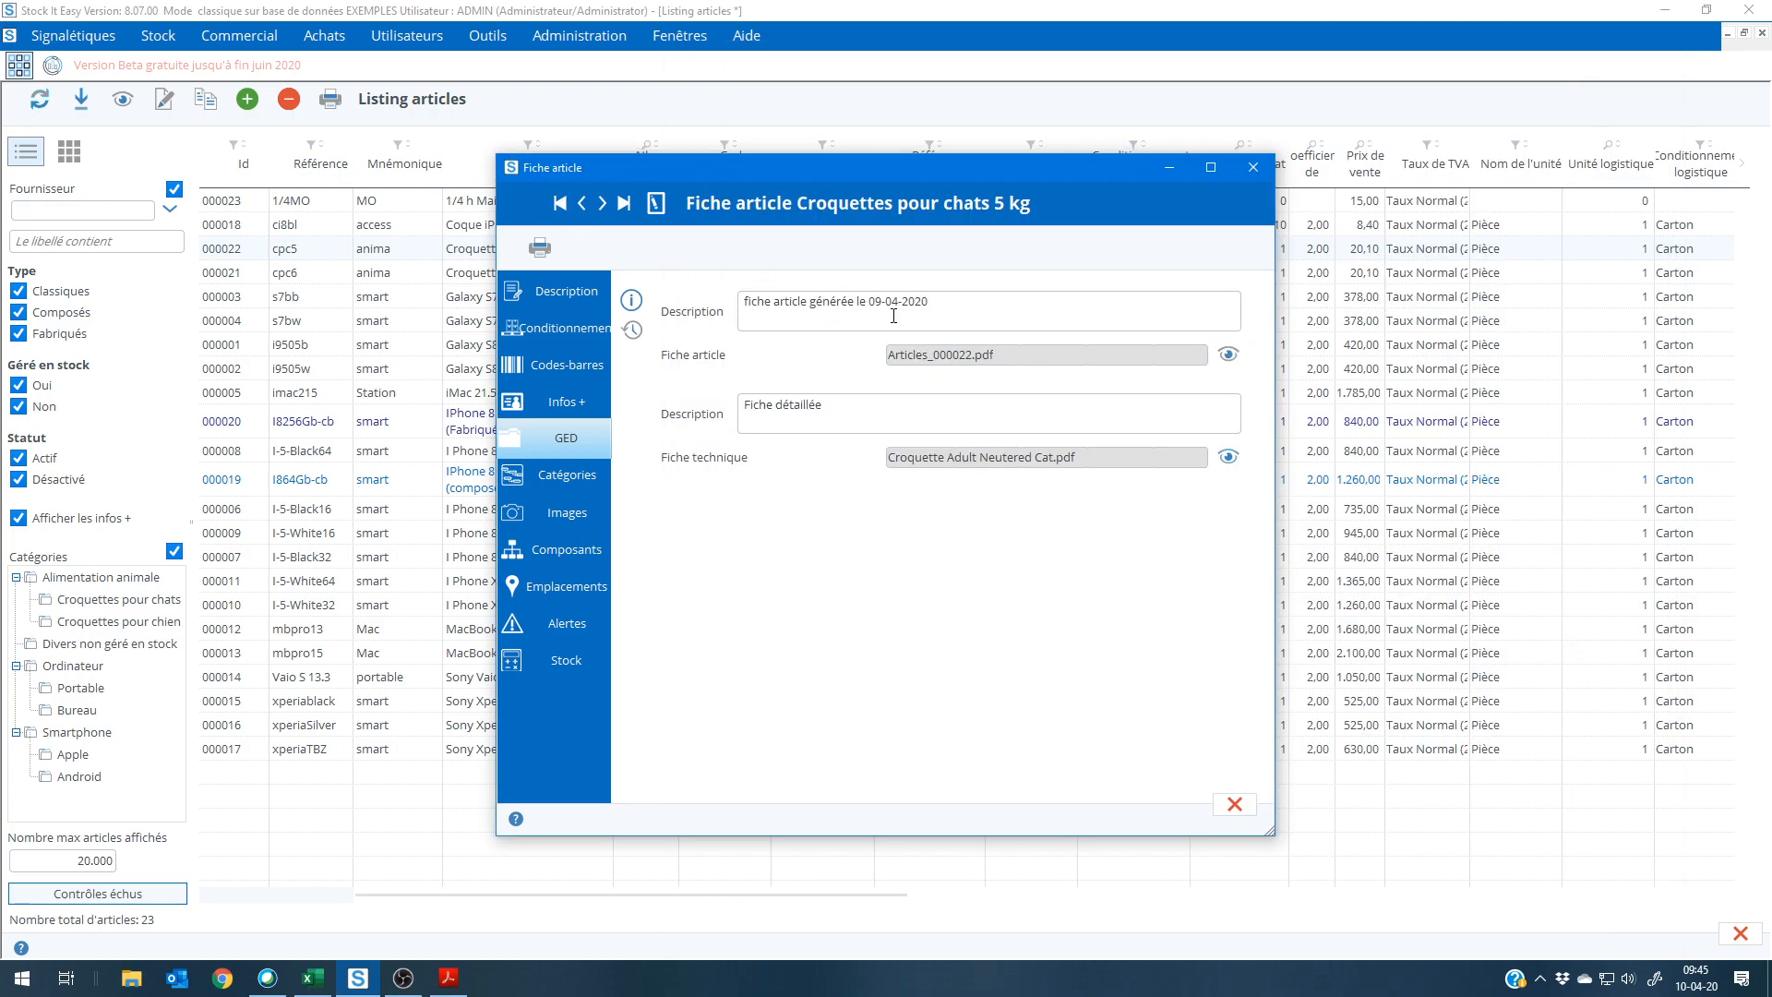
Step: View the article's attached Articles_000022.pdf sheet, look through its contents and close the PDF reader
click(1227, 355)
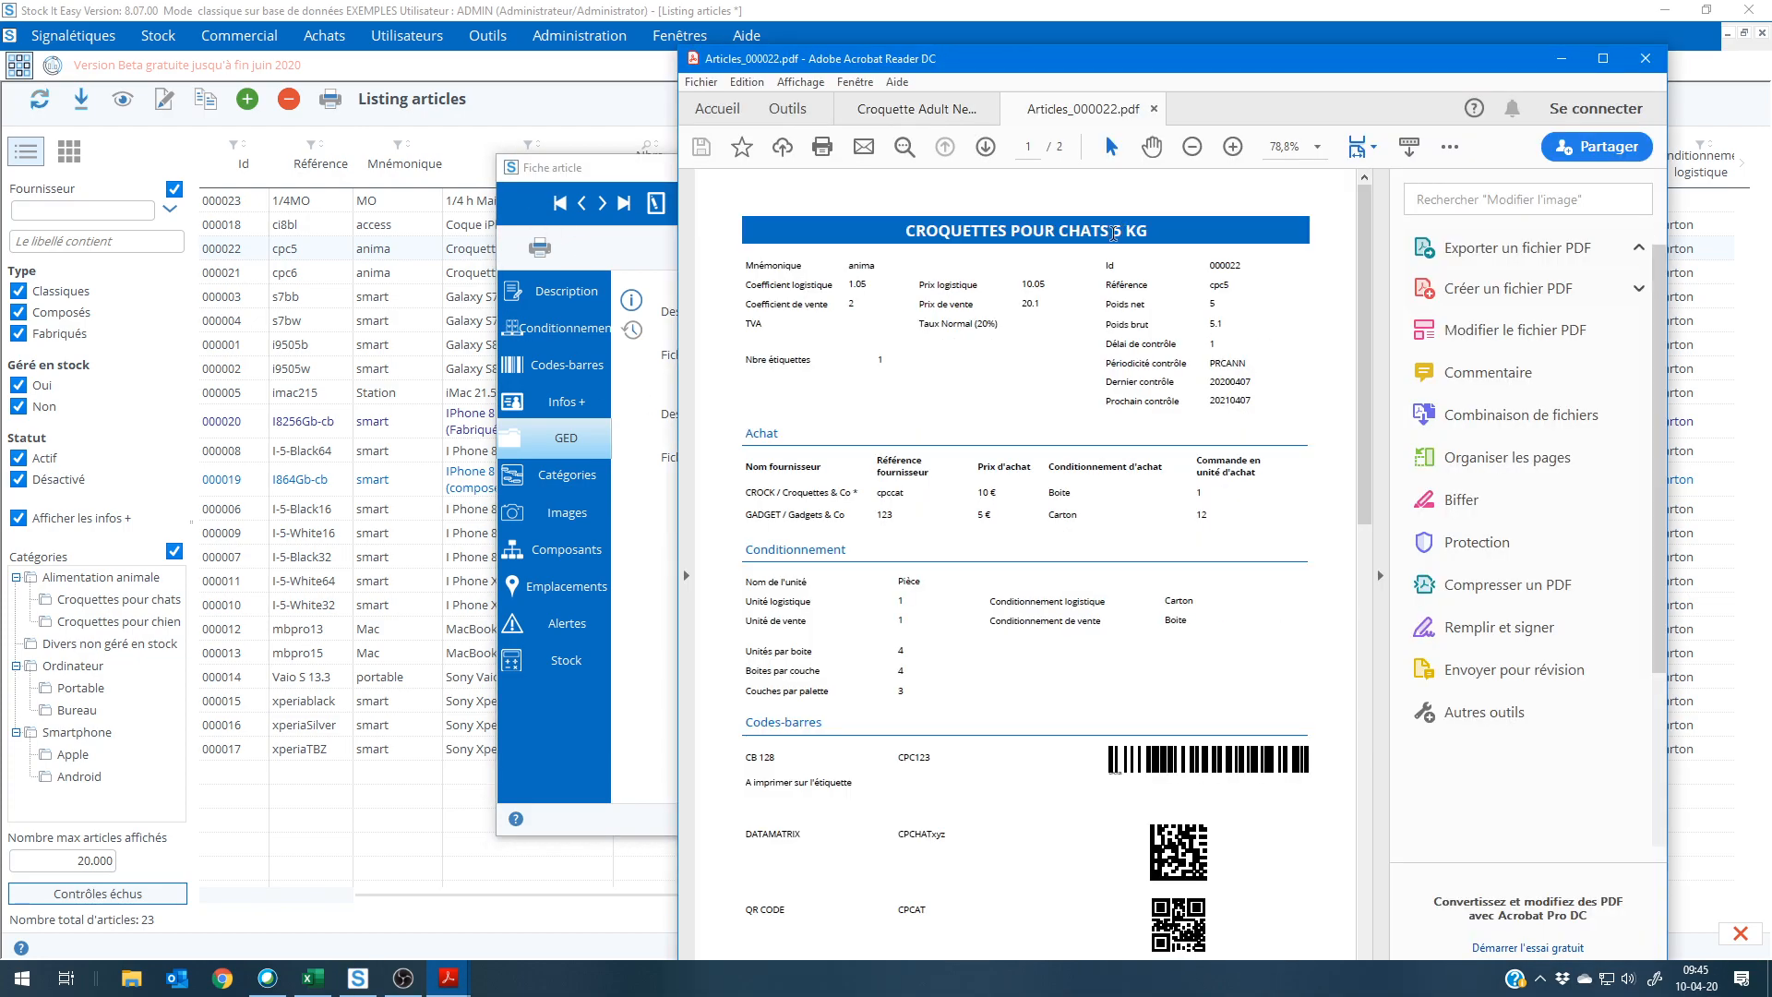
scroll(955, 748, down, 12)
scroll(956, 748, up, 8)
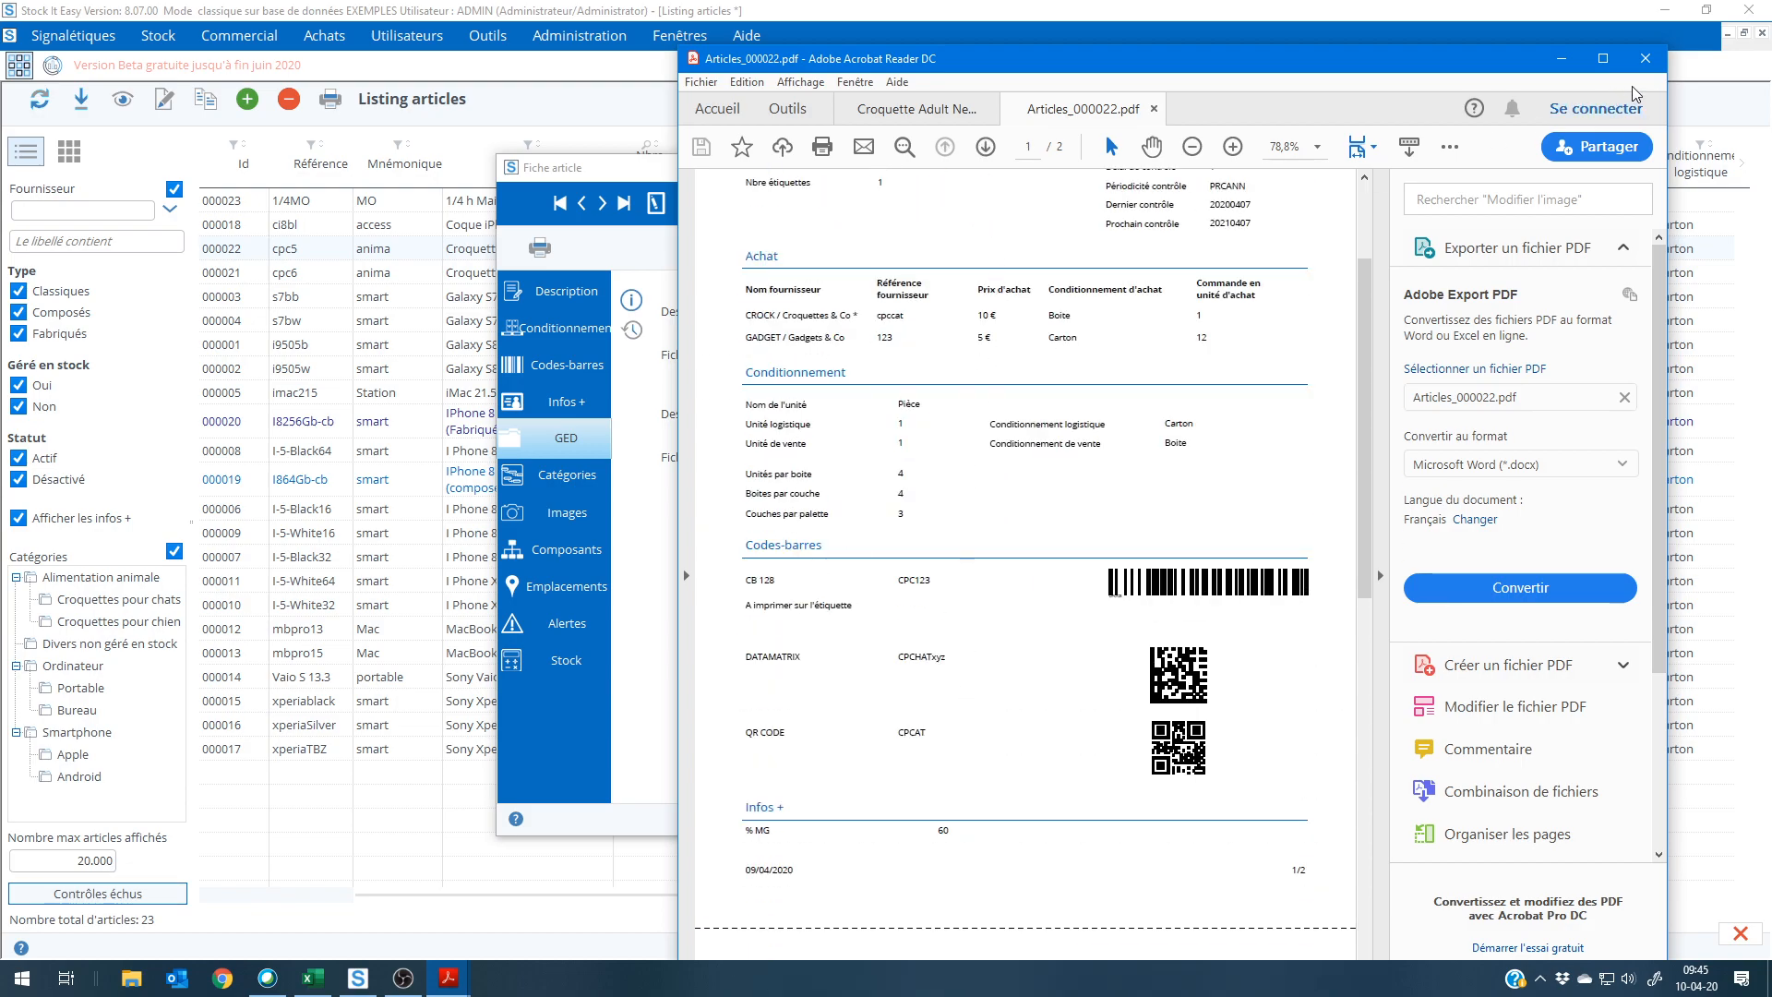
click(1644, 58)
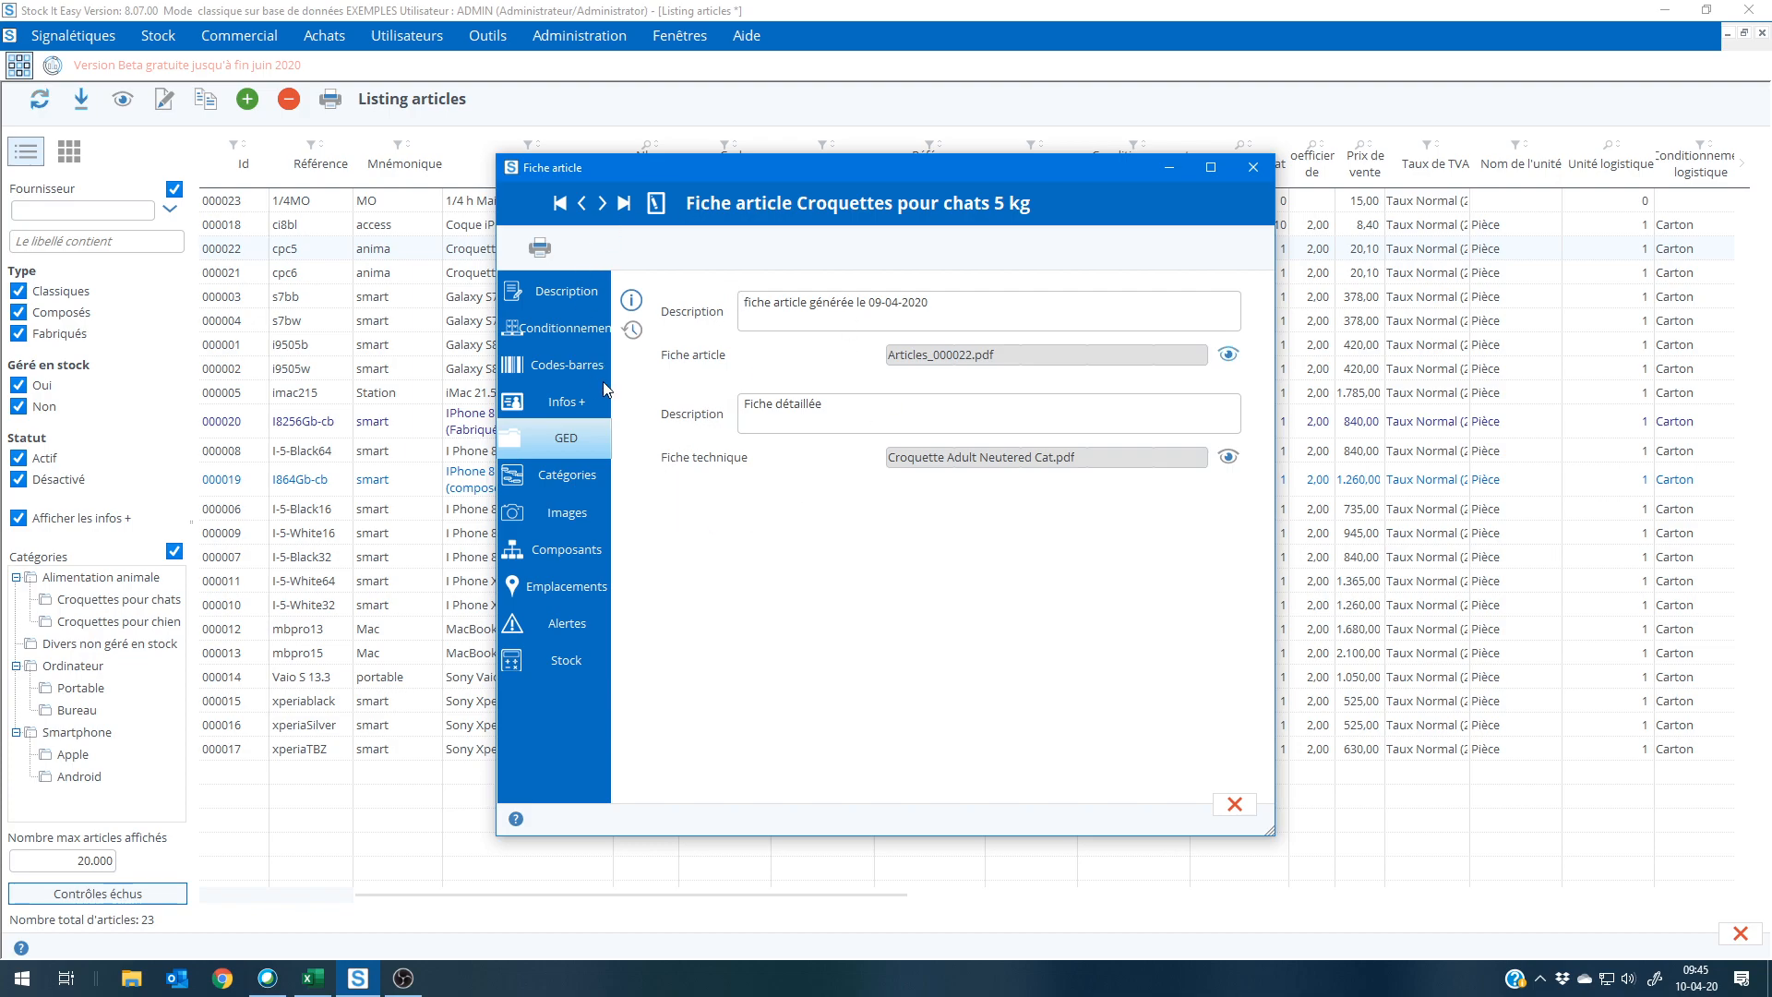
Step: Examine the modification history of article cpc5 from its description, including the authors and dates of the changes, and close the history
click(543, 291)
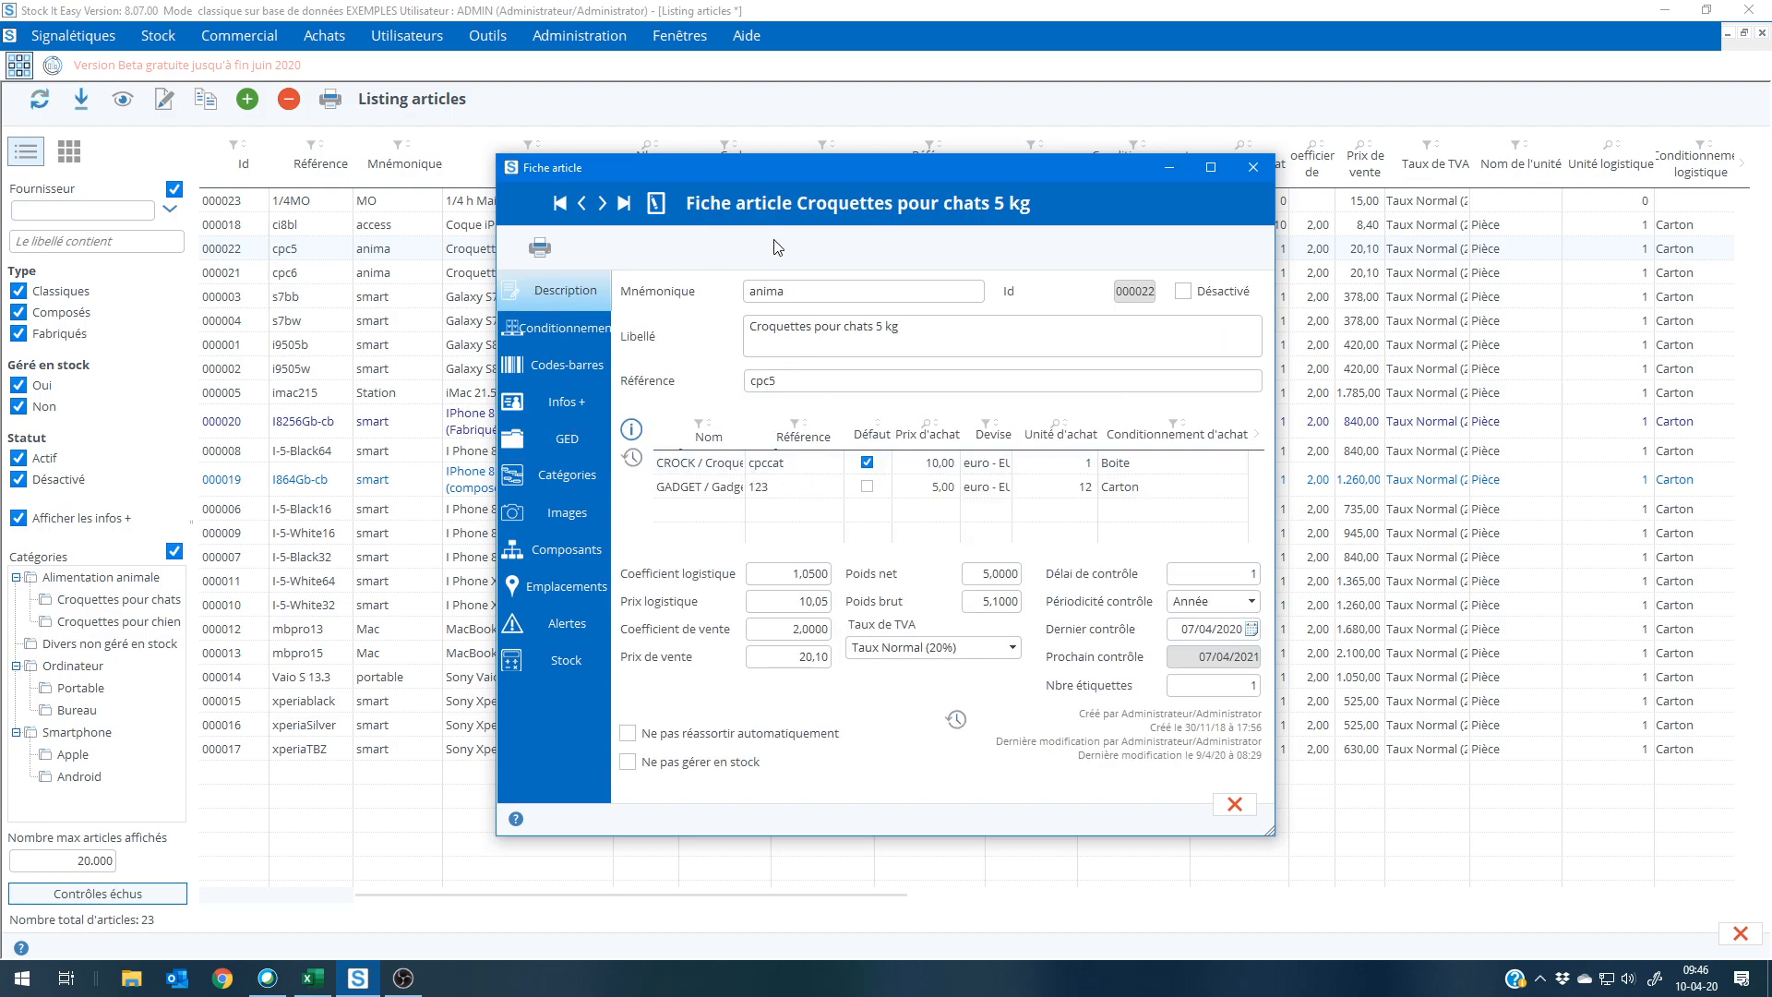
click(956, 725)
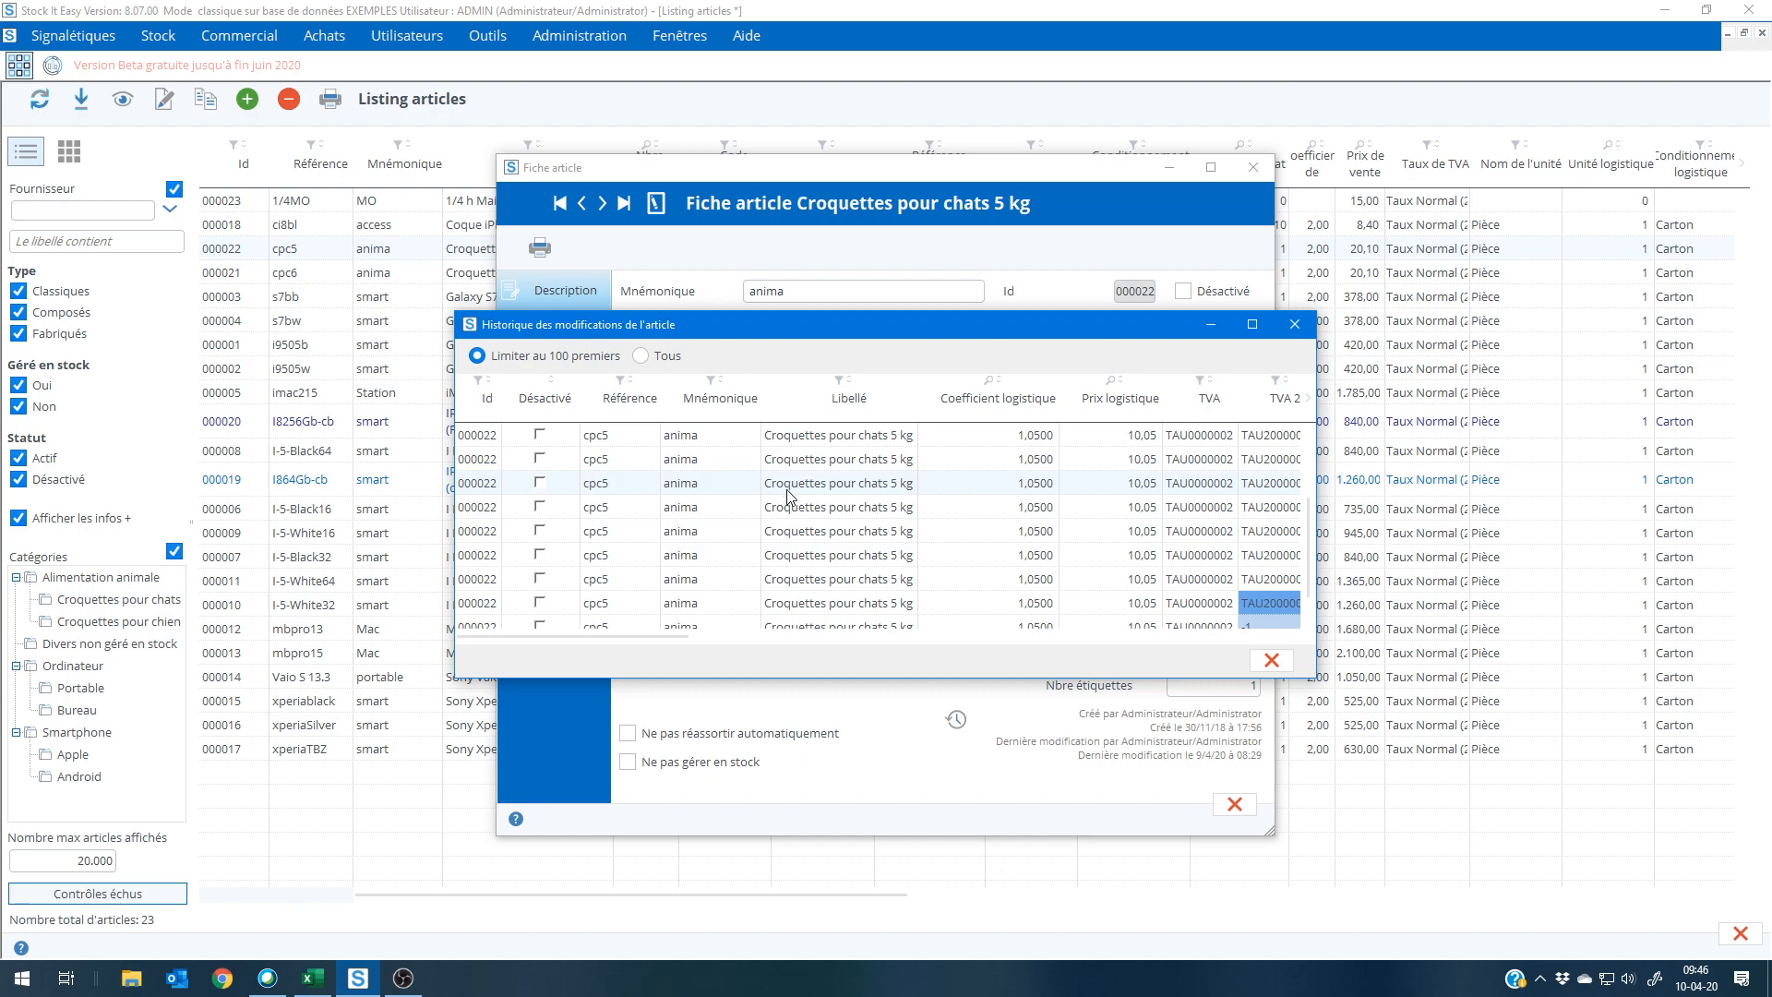
scroll(822, 554, down, 1)
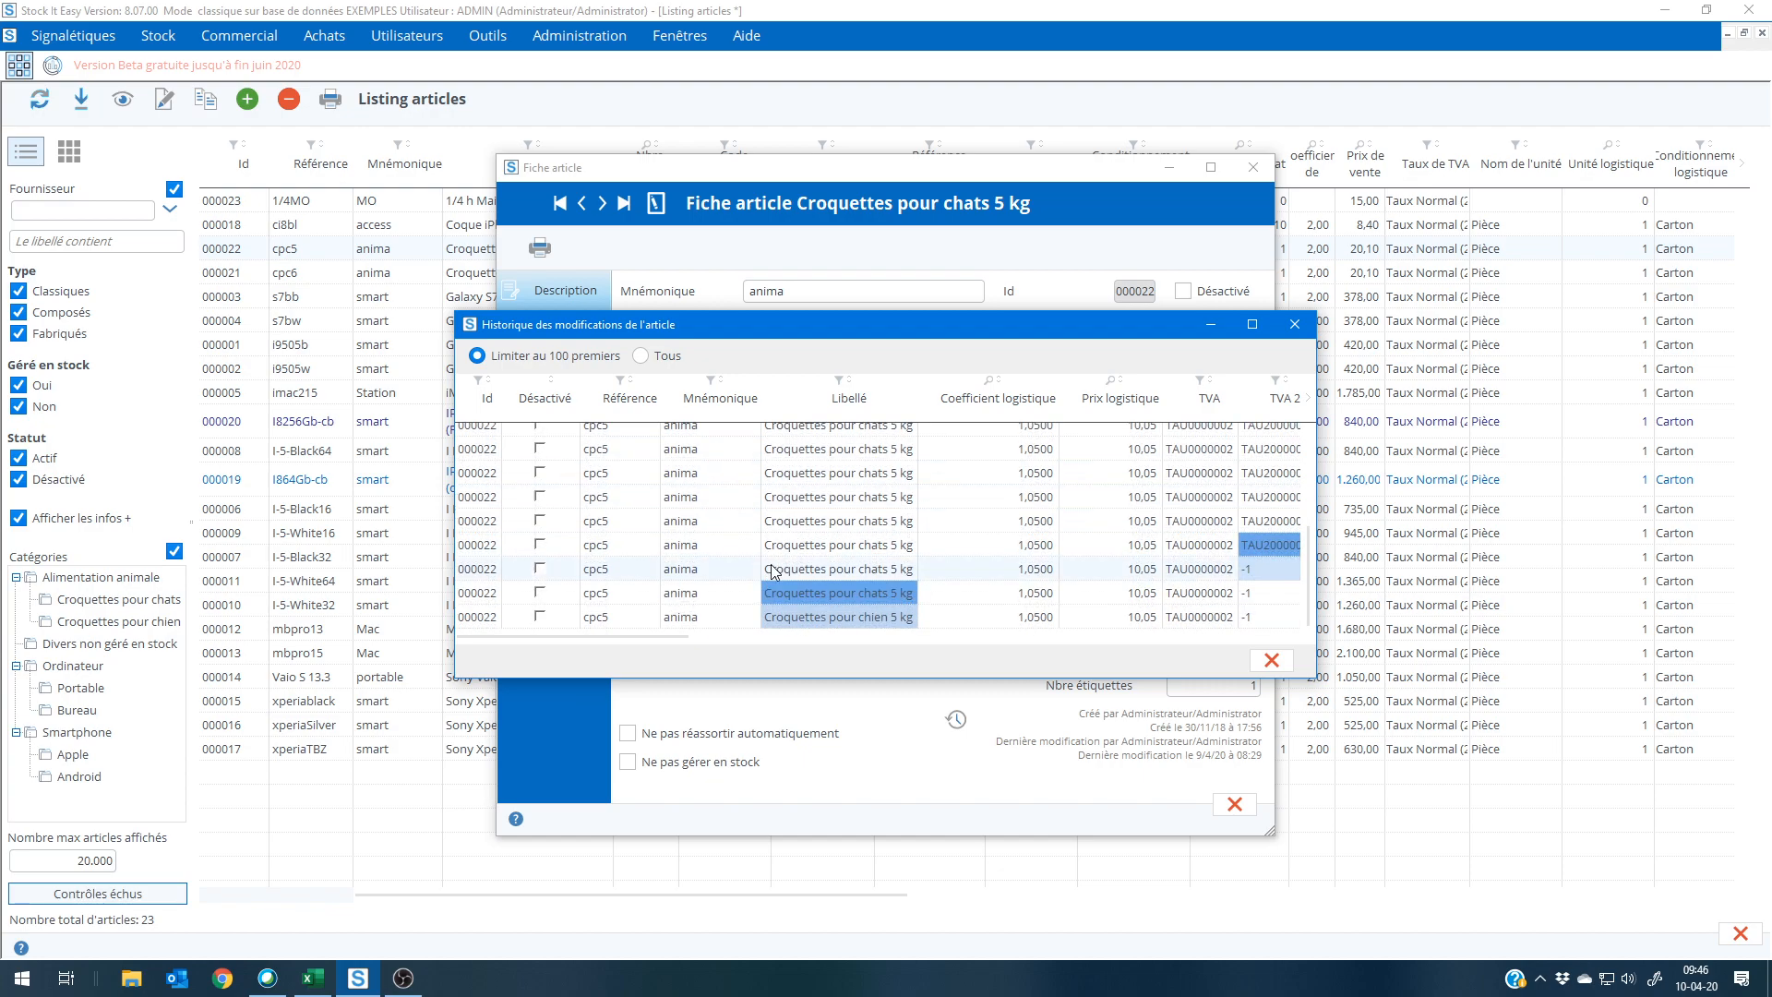
click(847, 595)
drag(648, 636, 719, 646)
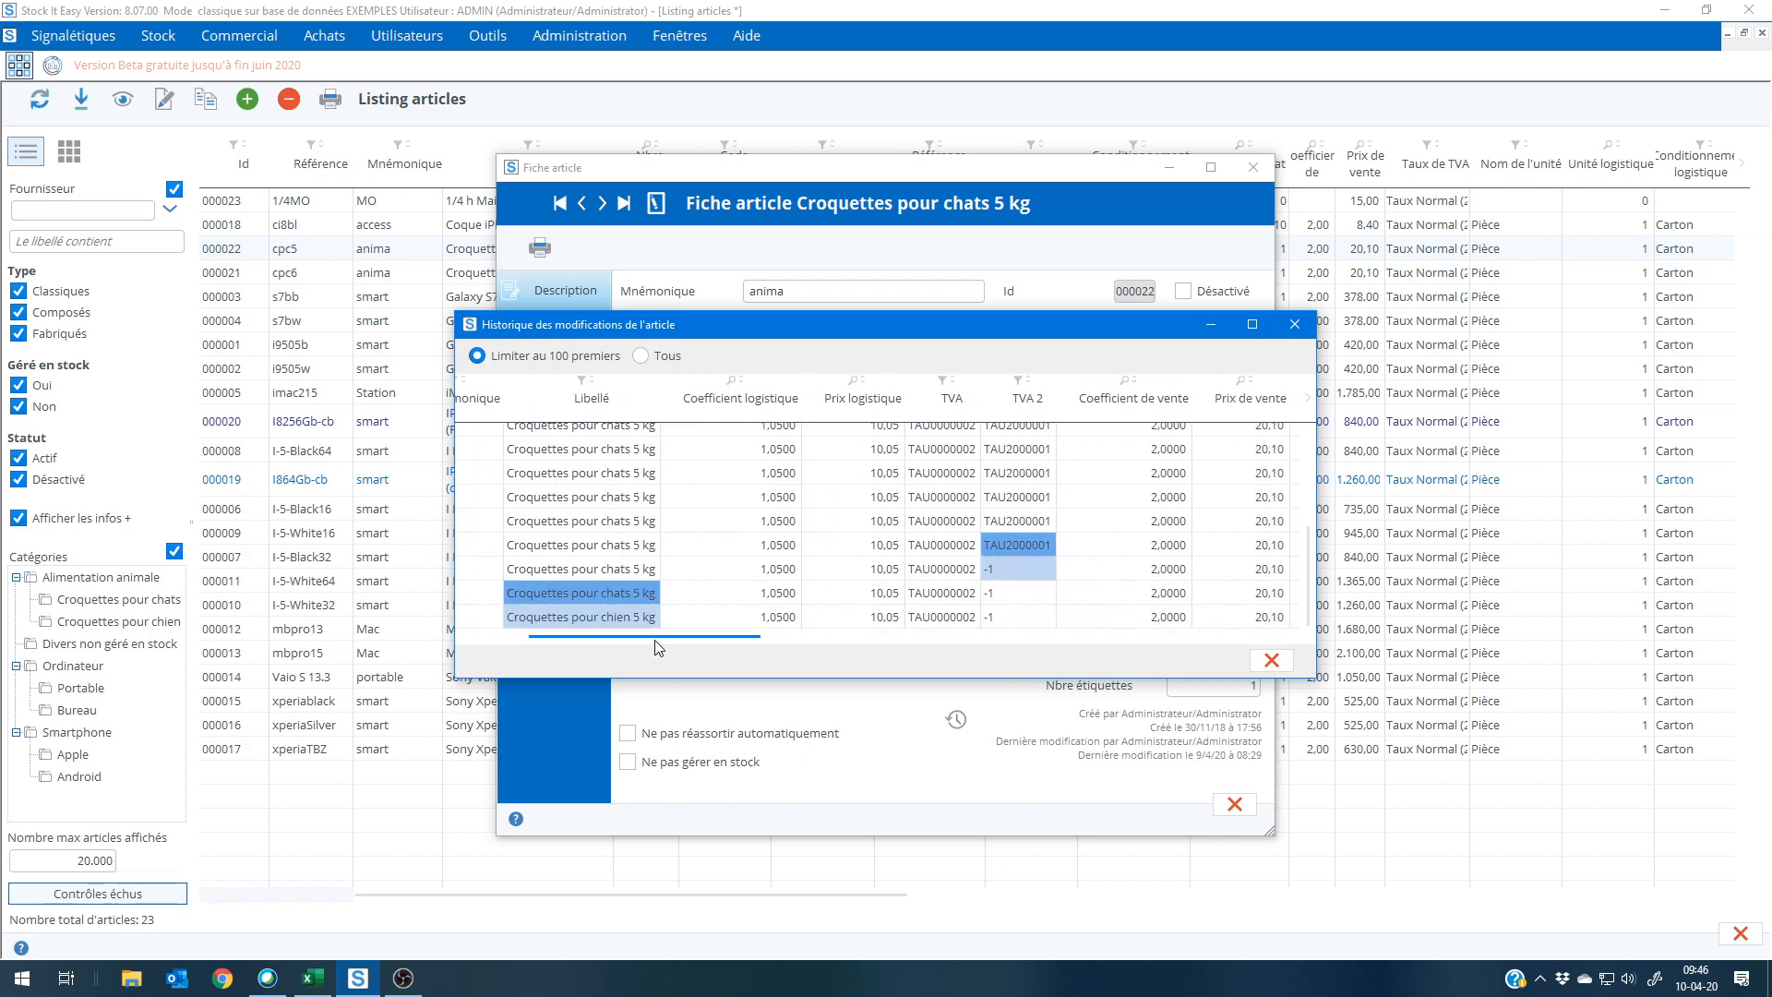
drag(688, 648, 1195, 659)
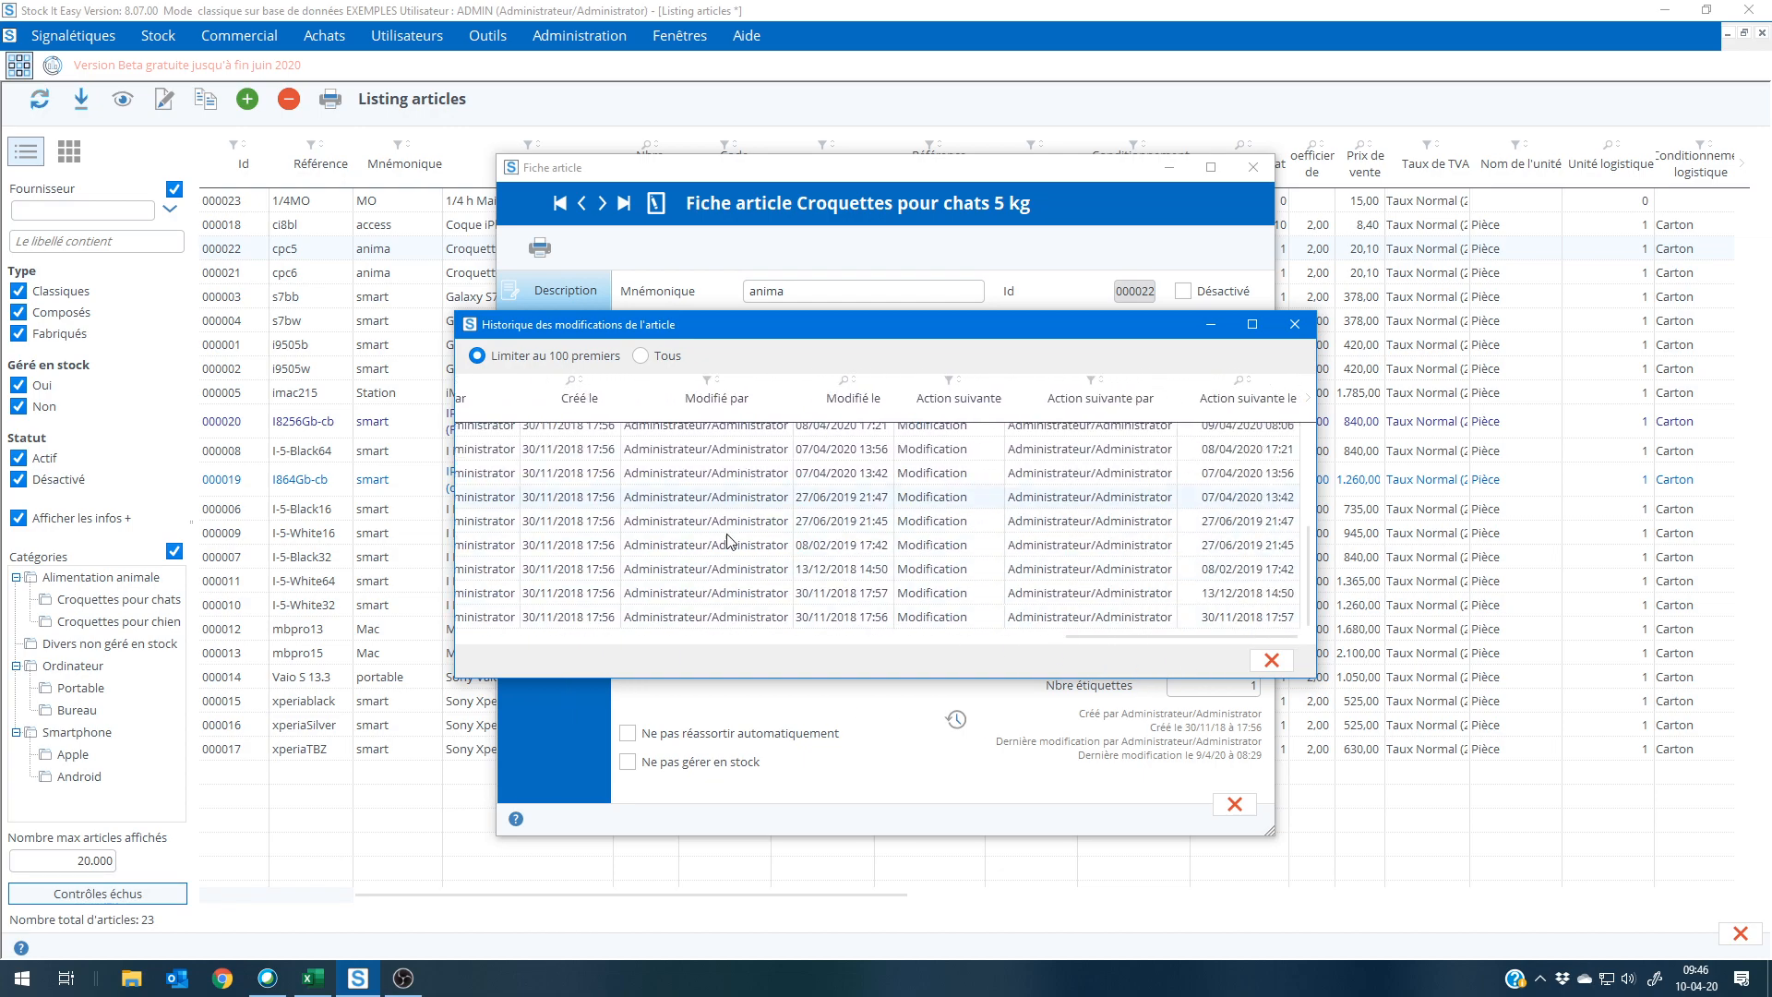
click(1271, 661)
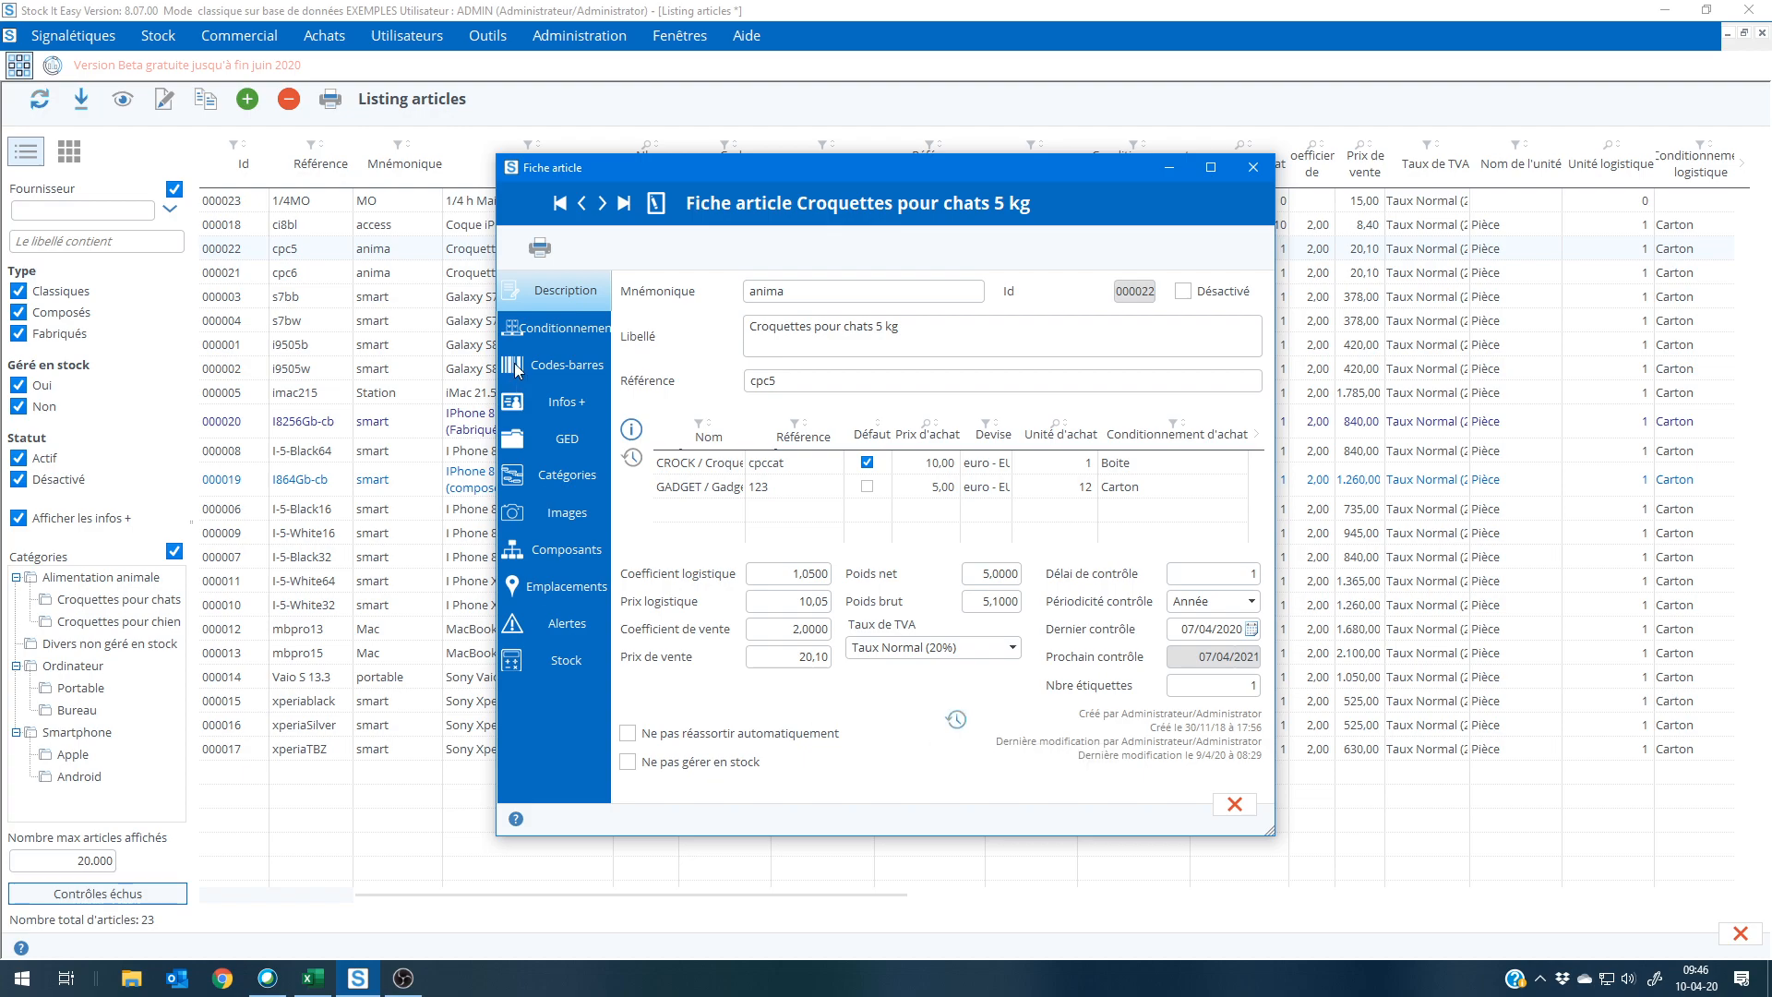
Step: Review the additional information (Infos +) of article cpc5, closing the record and the article list
click(556, 401)
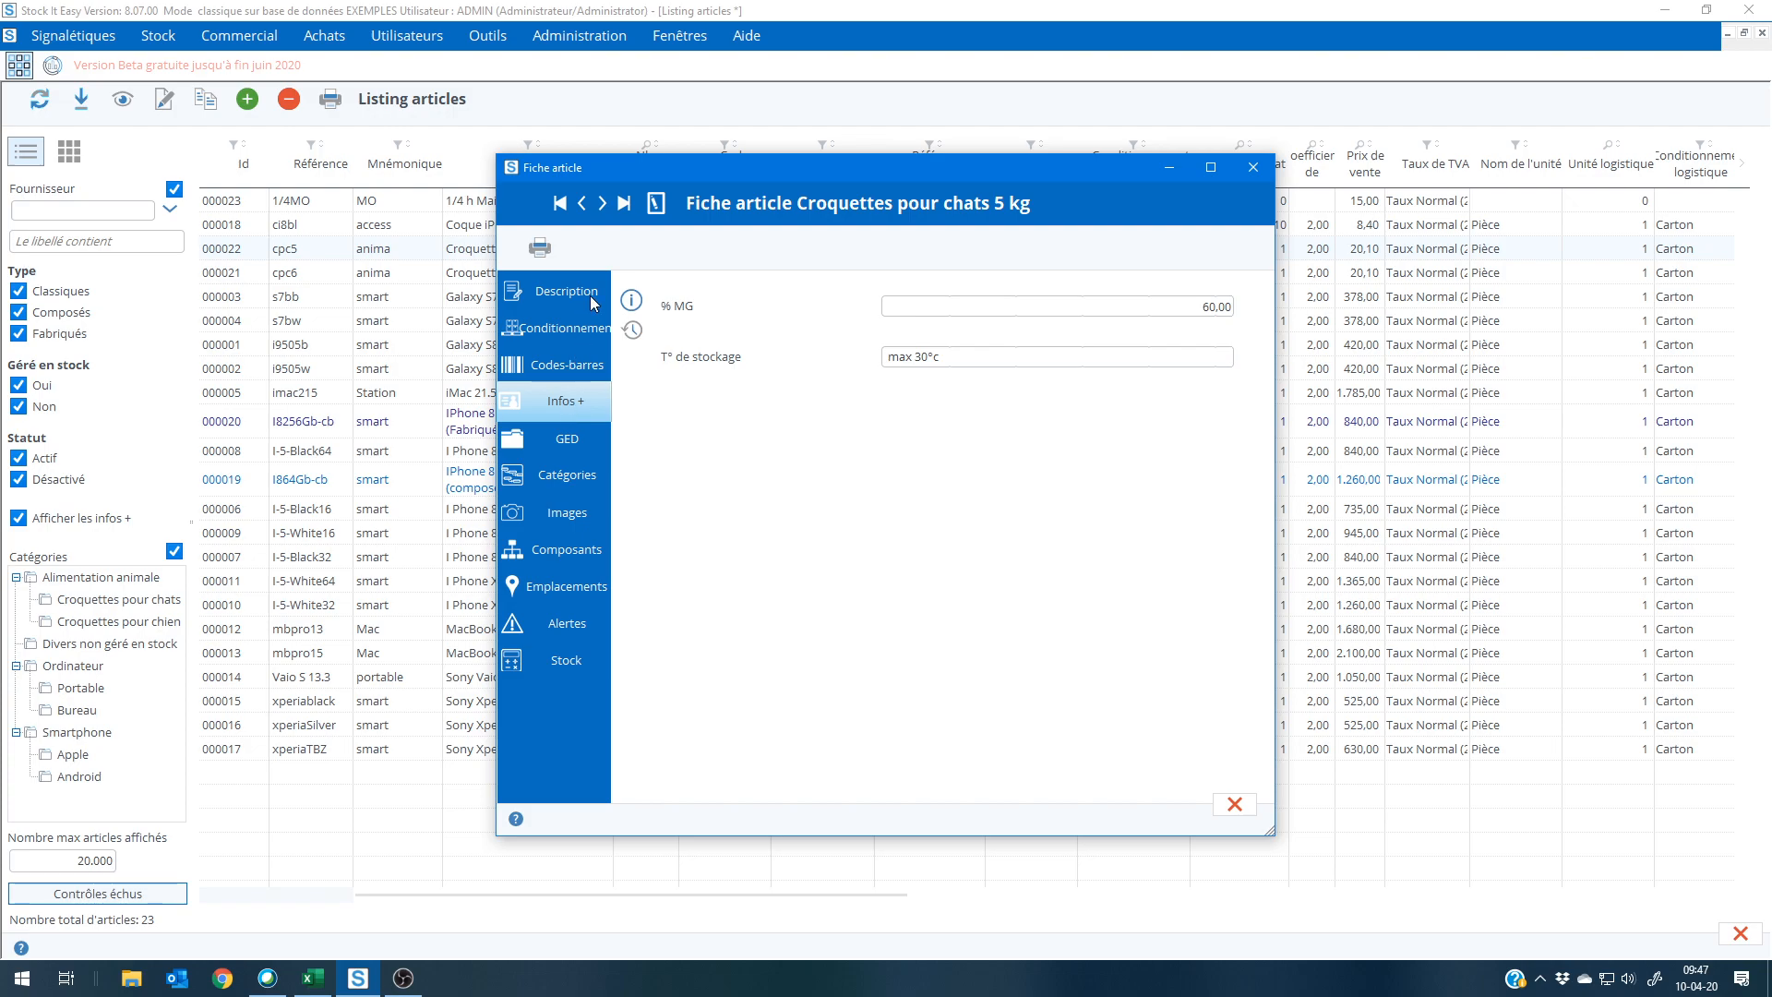
click(1235, 804)
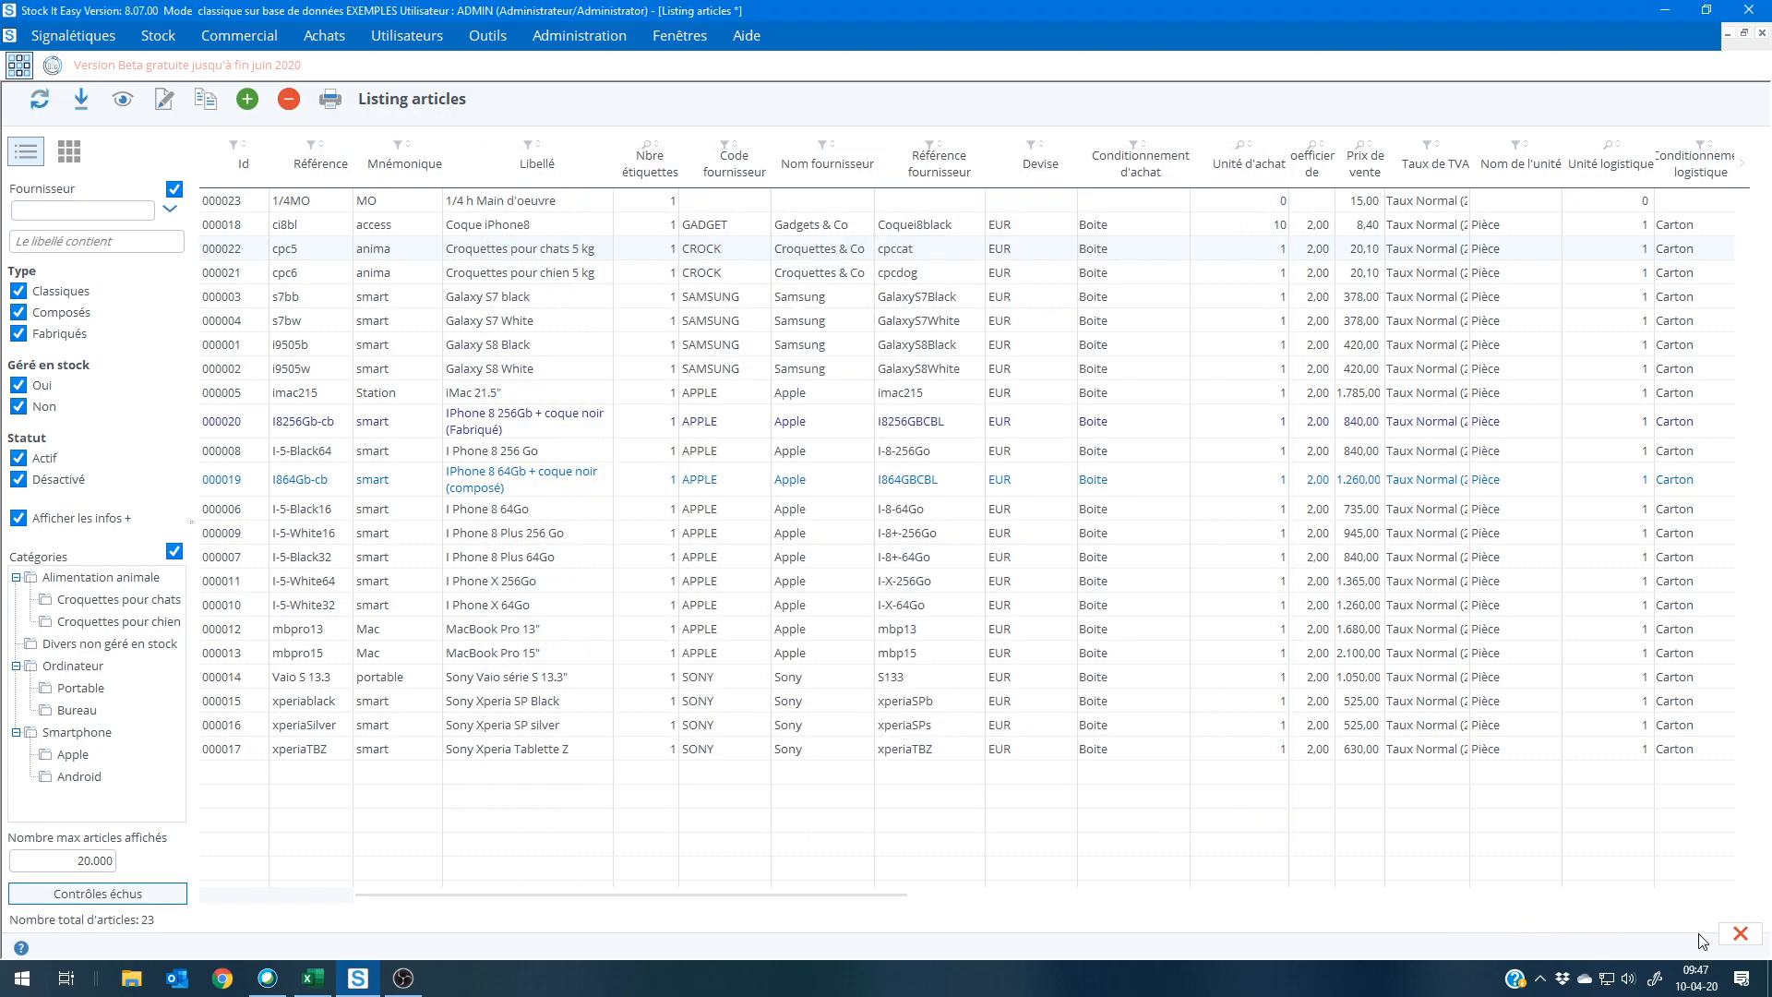
click(1741, 934)
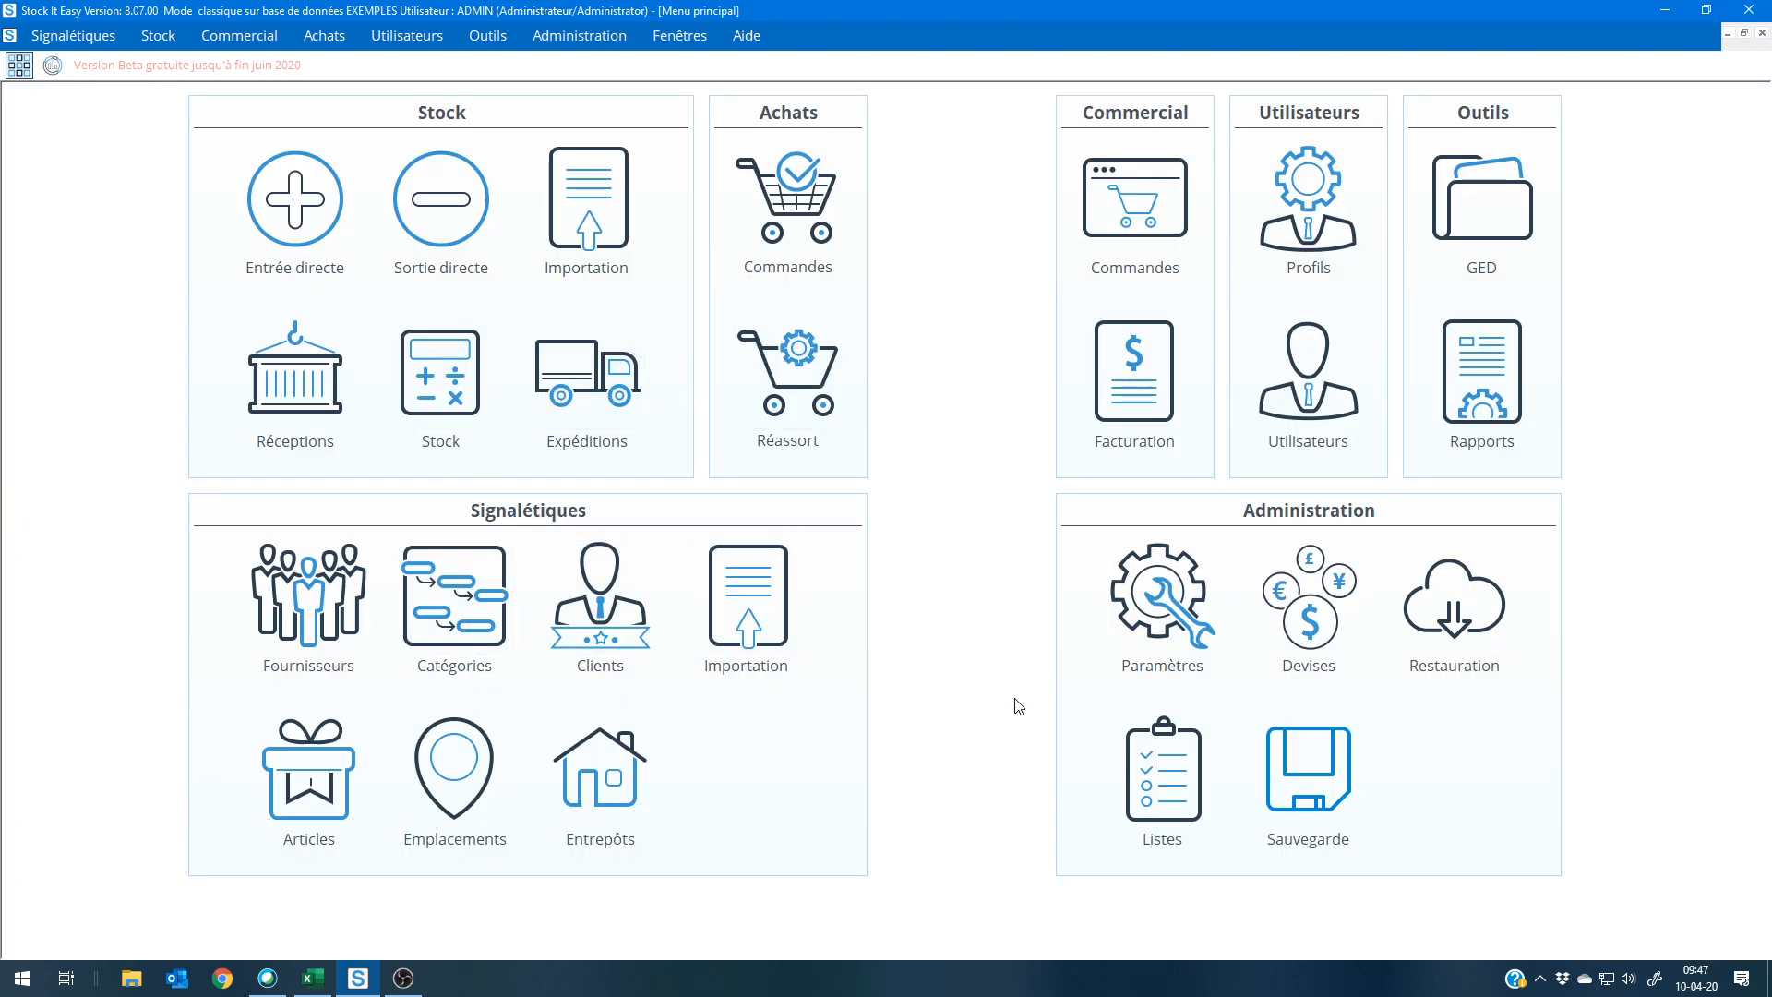
Step: Open the list management and view the values of the Type d'entrepôt and Conditionnement de vente lists
click(1162, 788)
click(868, 346)
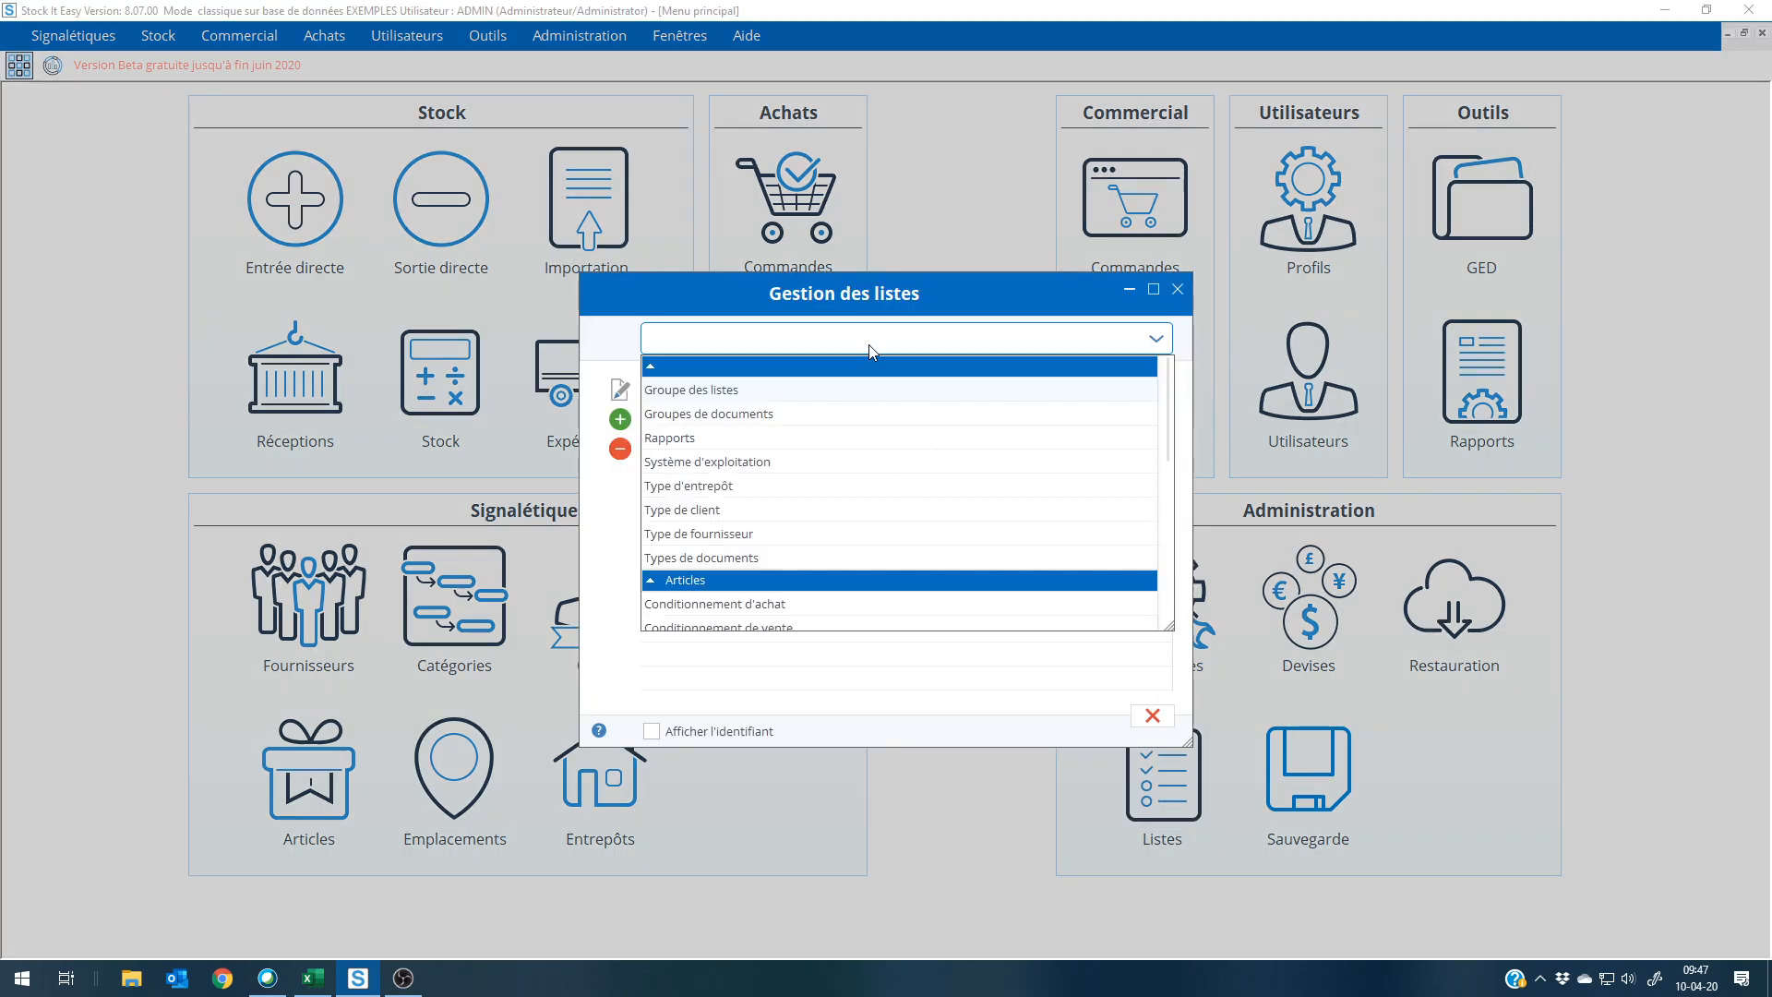
click(805, 487)
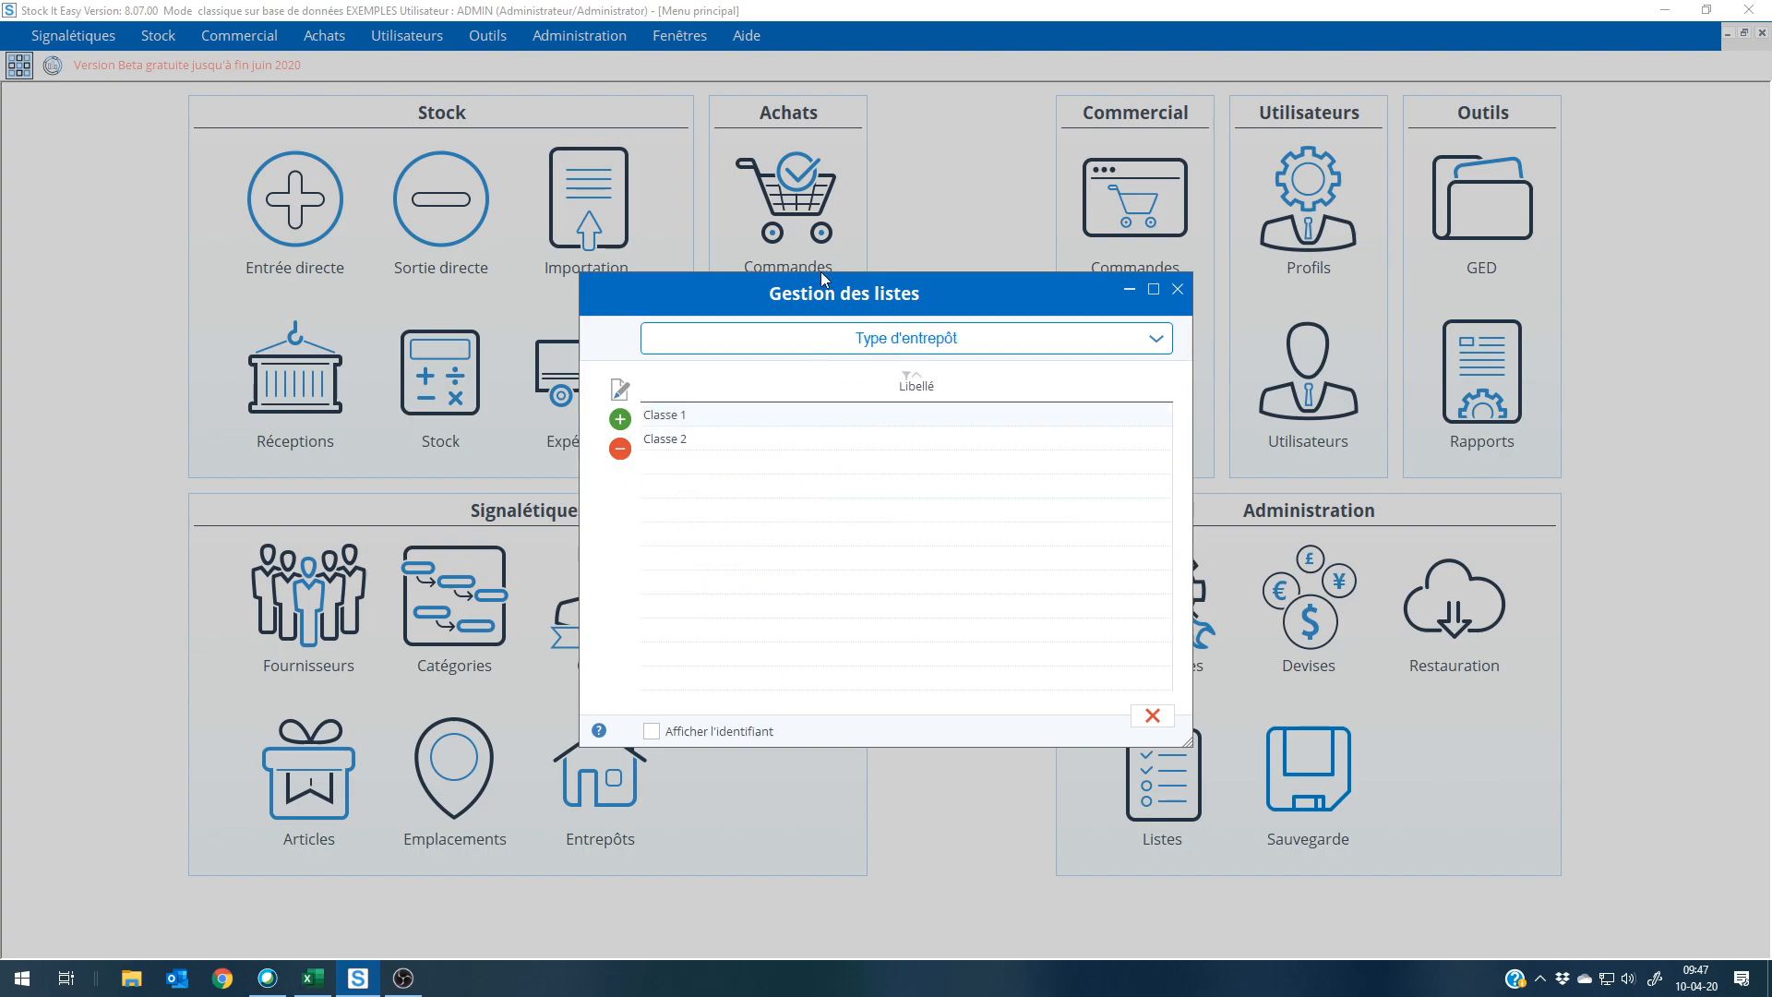
click(898, 342)
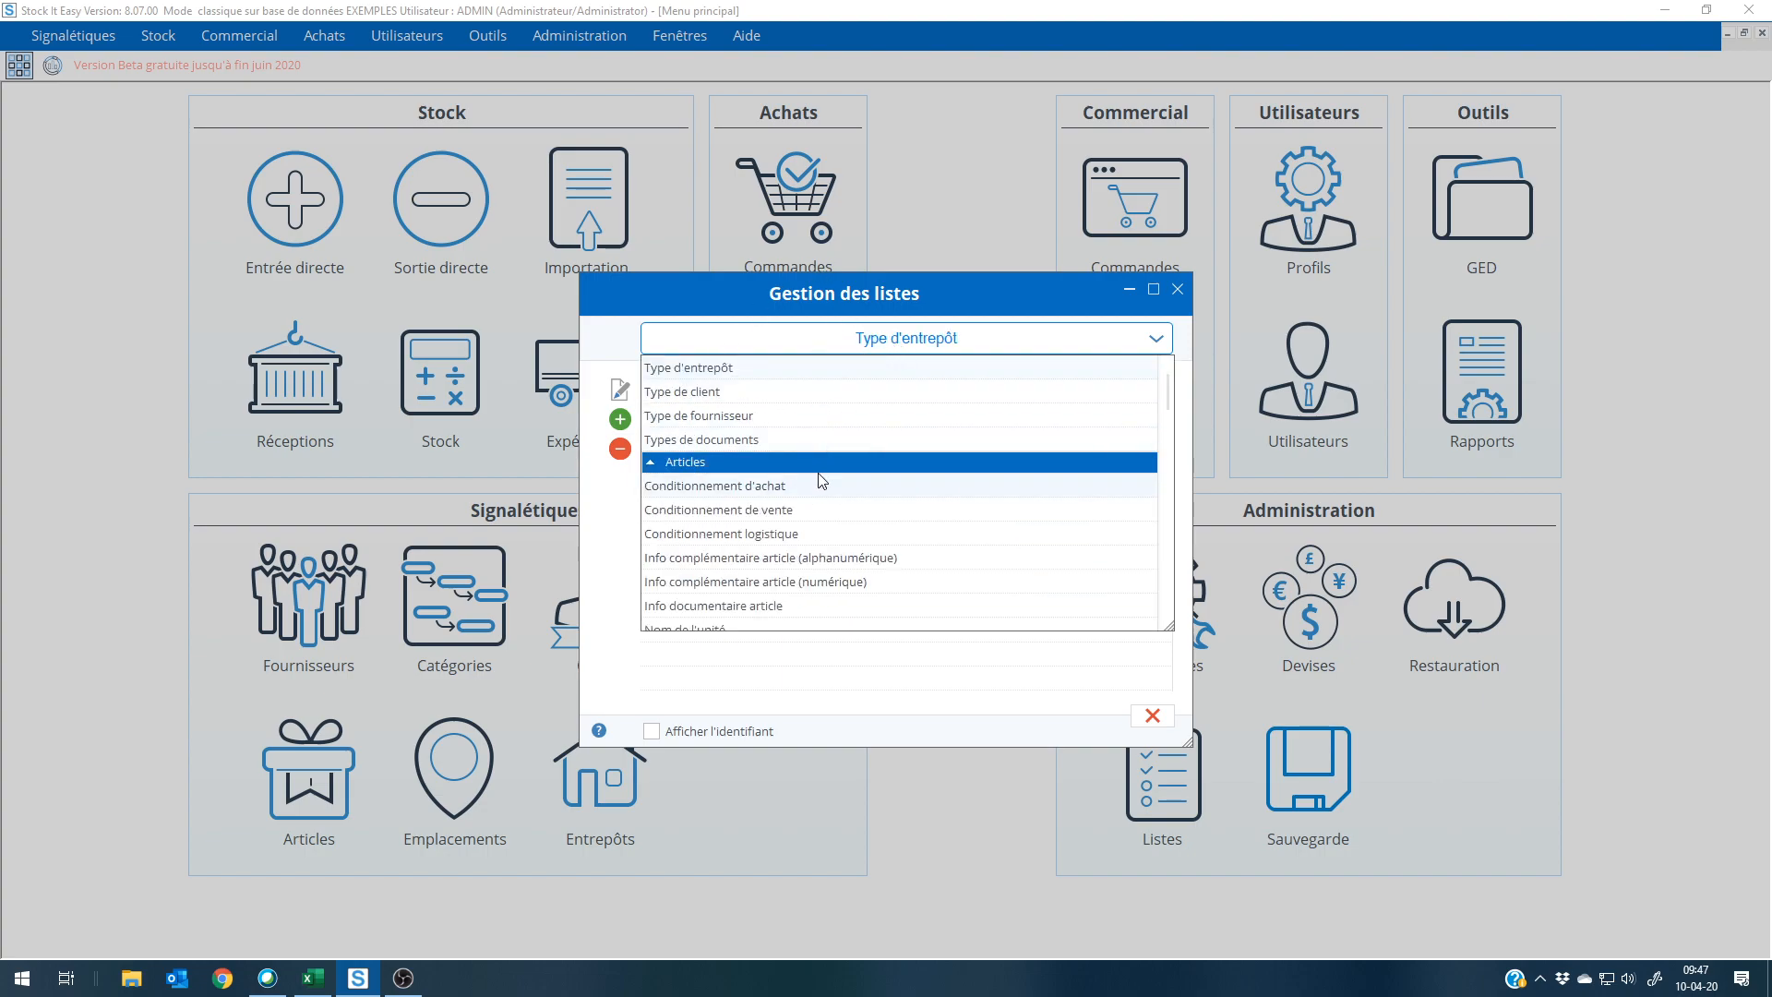
scroll(785, 443, down, 1)
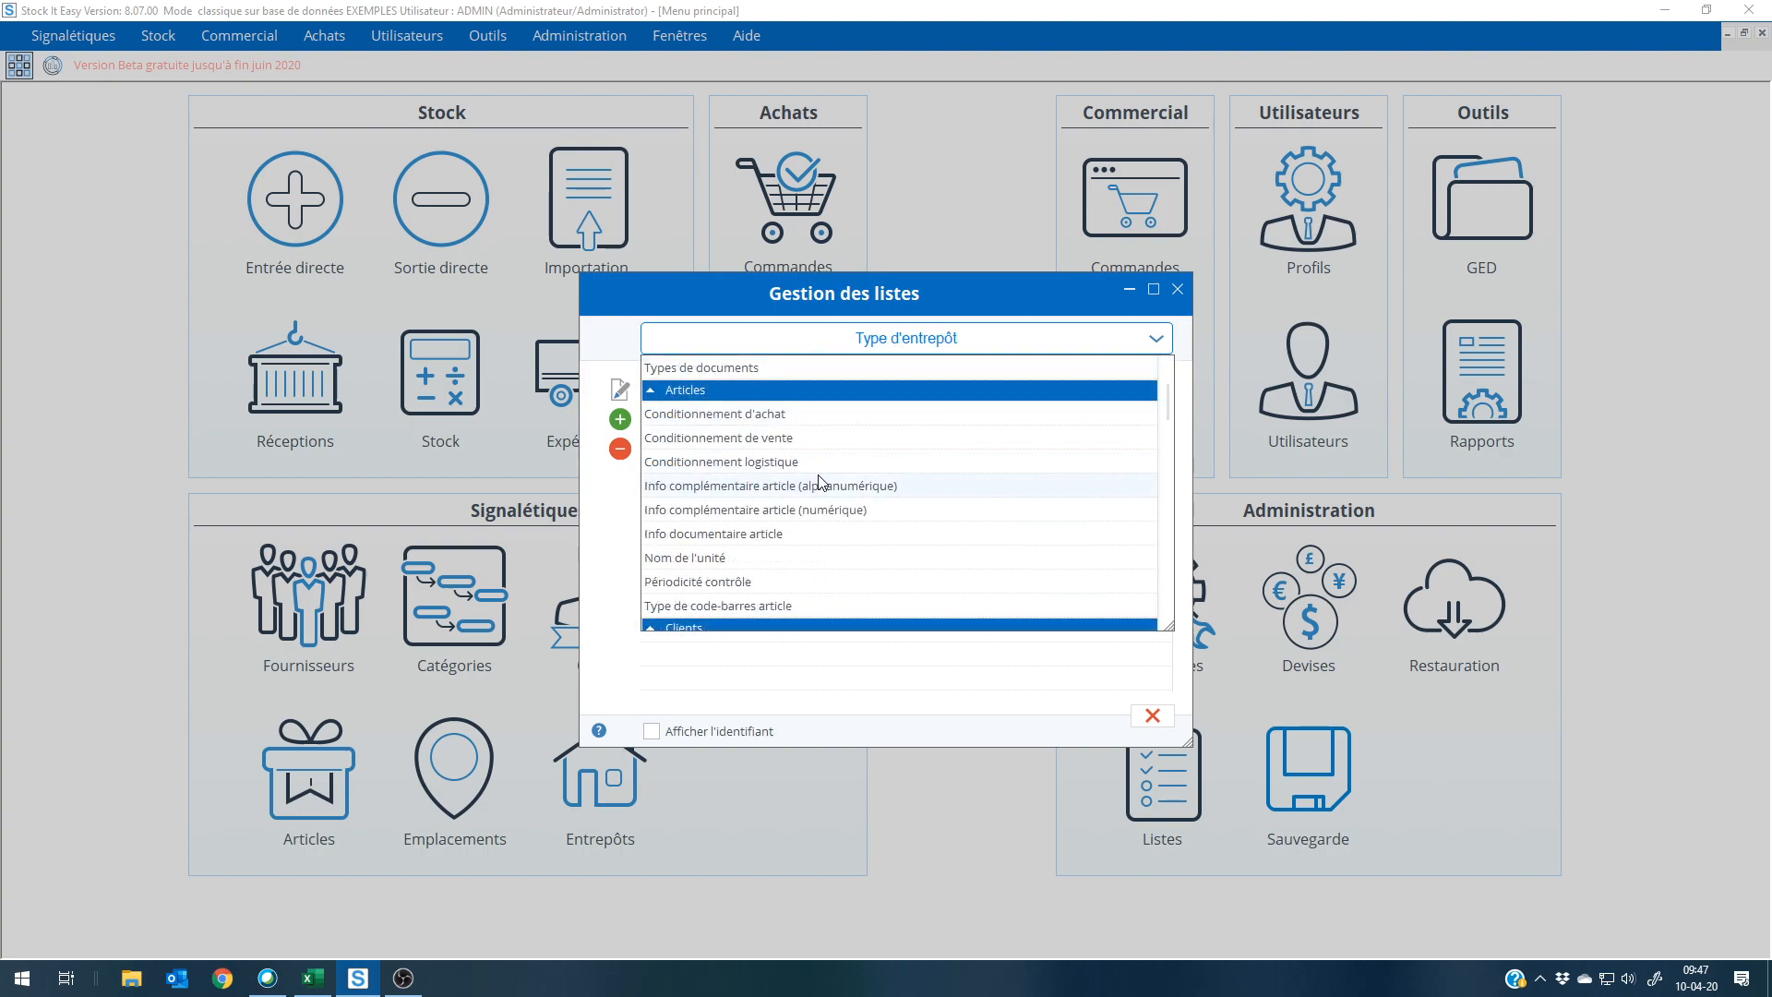
click(774, 438)
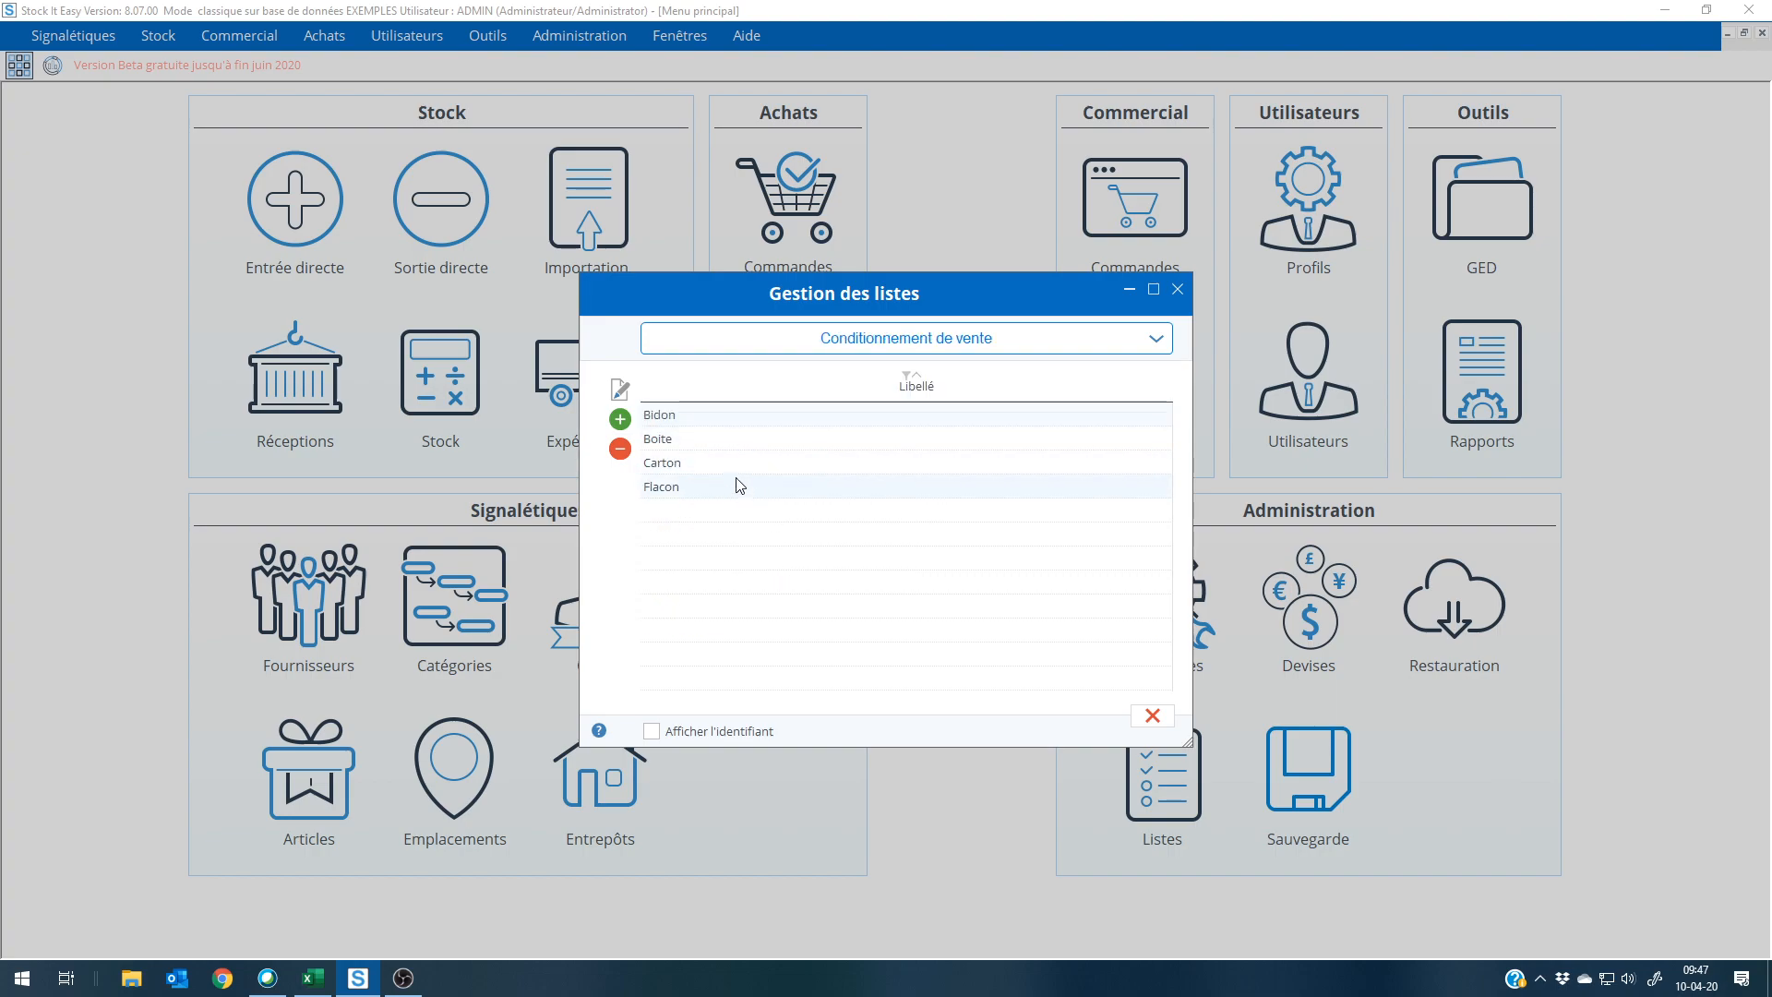
Step: View the Mode de paiement list and browse the remaining lists to select Zone complémentaire 1 commande client
click(900, 340)
scroll(851, 467, down, 5)
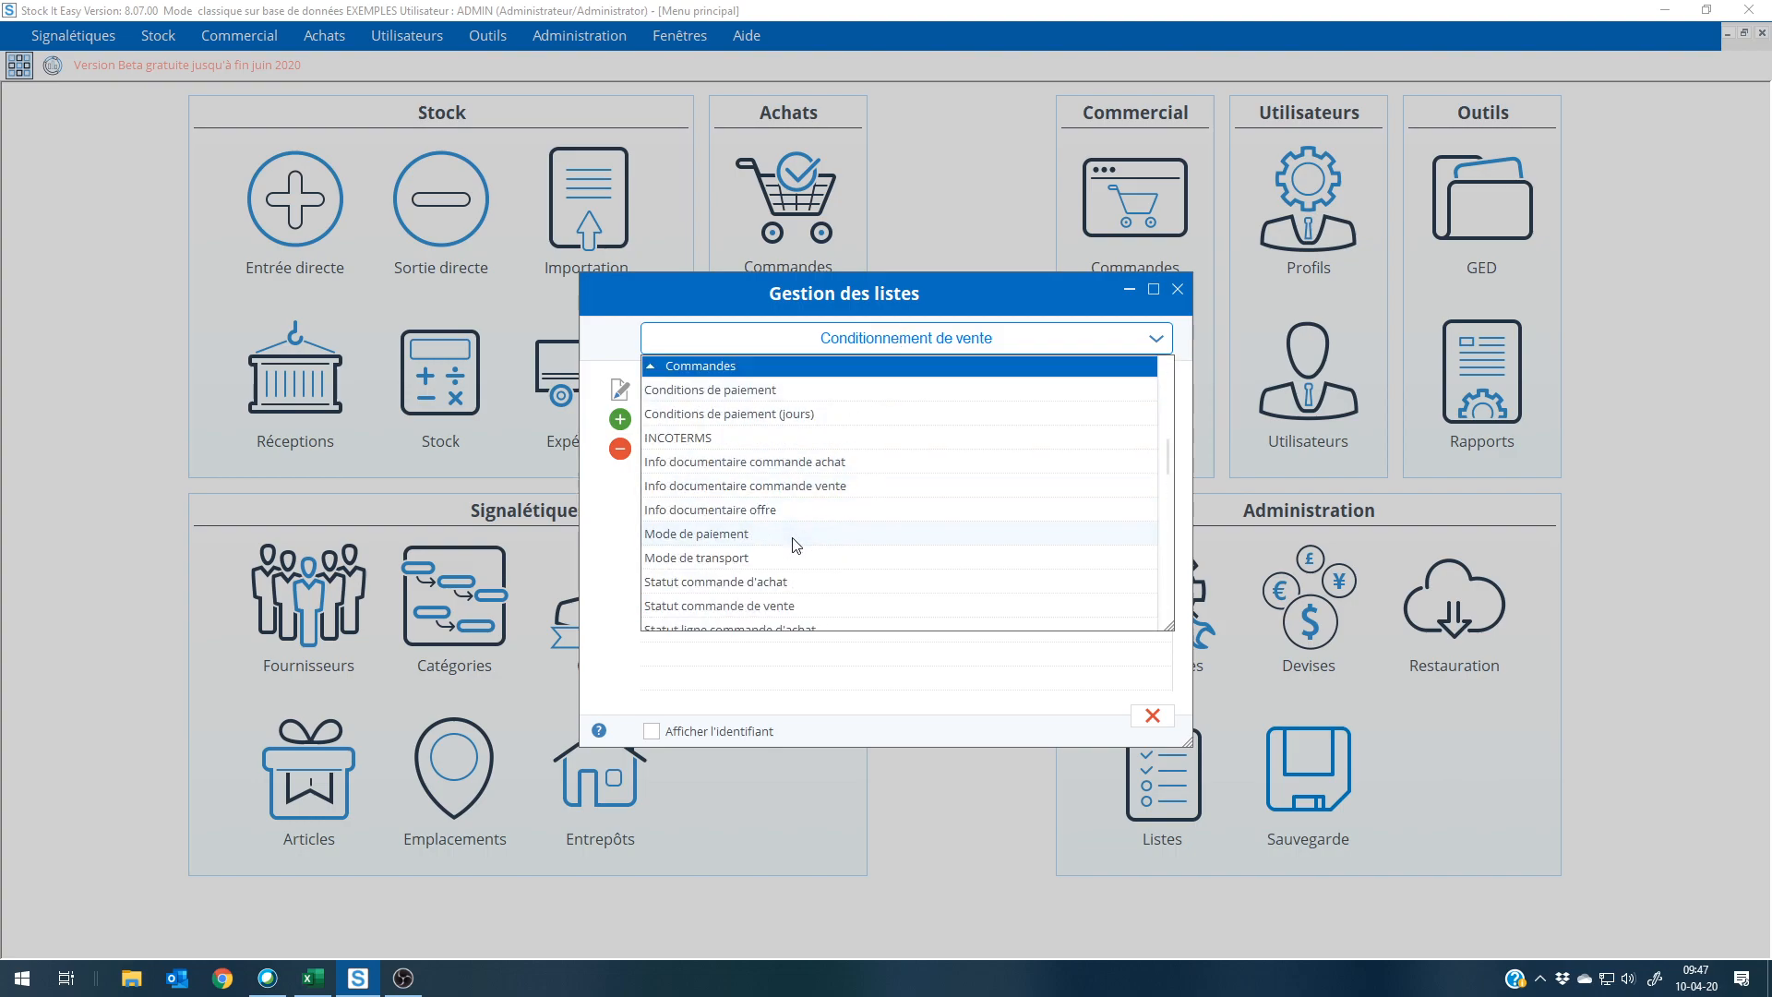
click(801, 545)
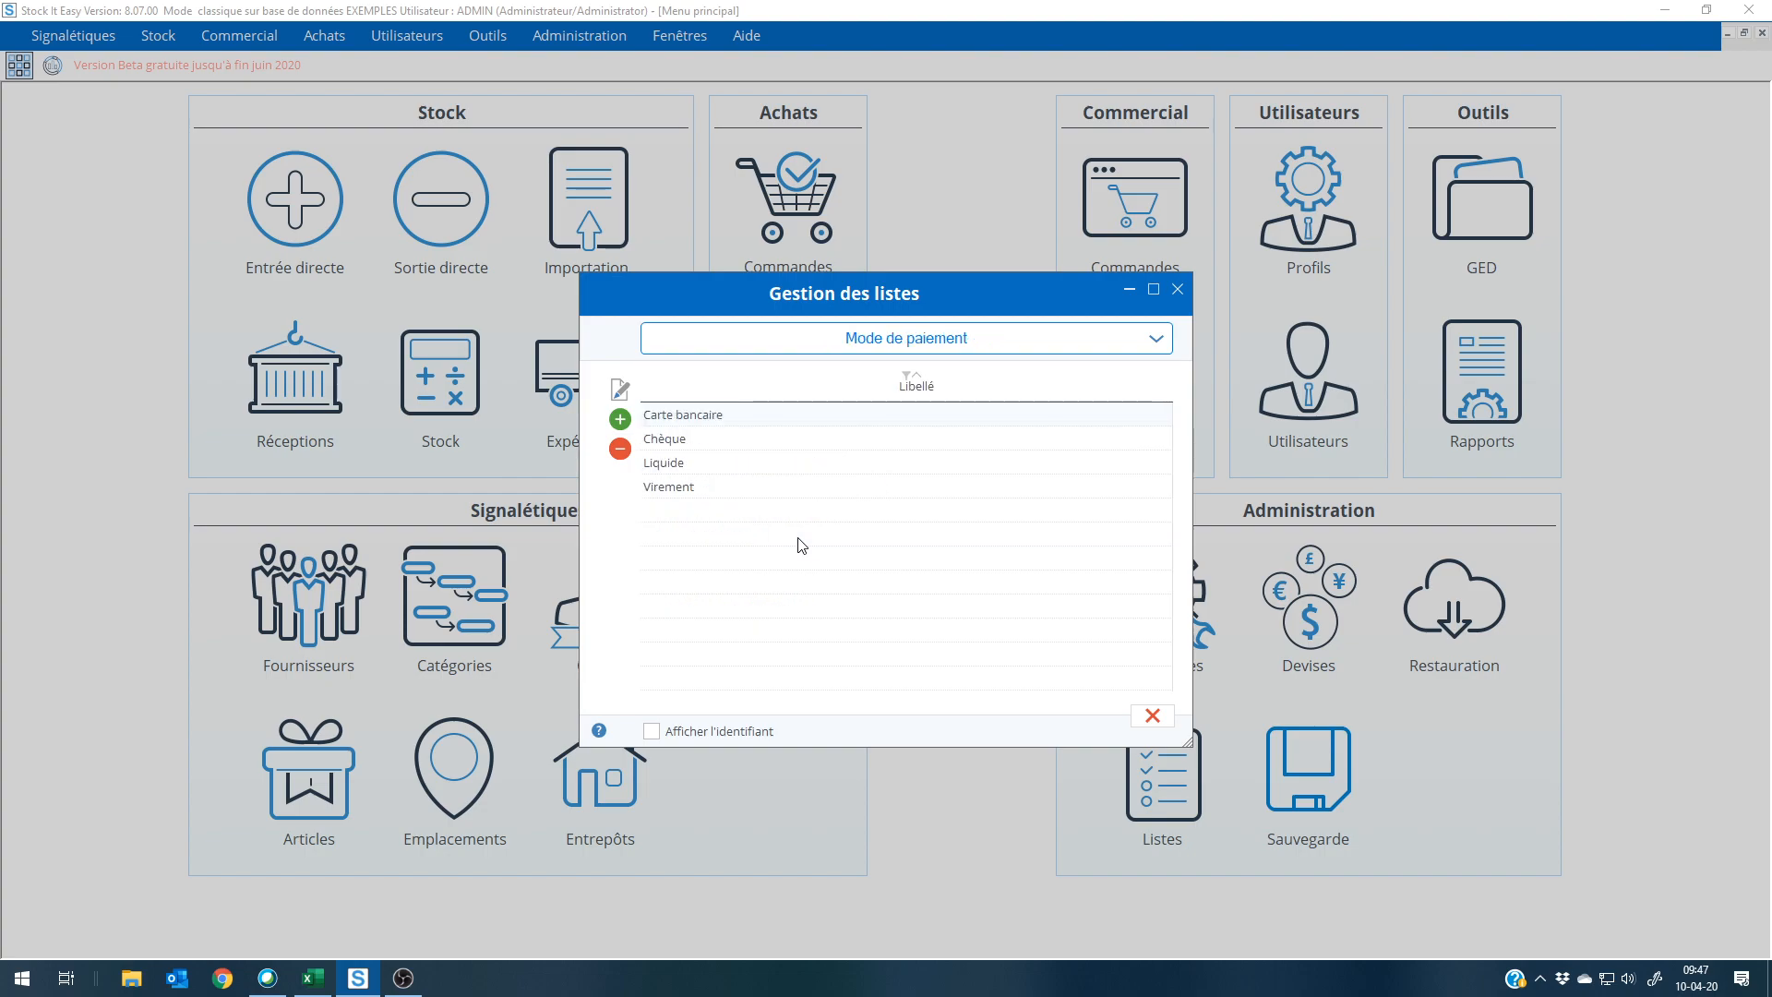
click(889, 346)
scroll(840, 503, down, 10)
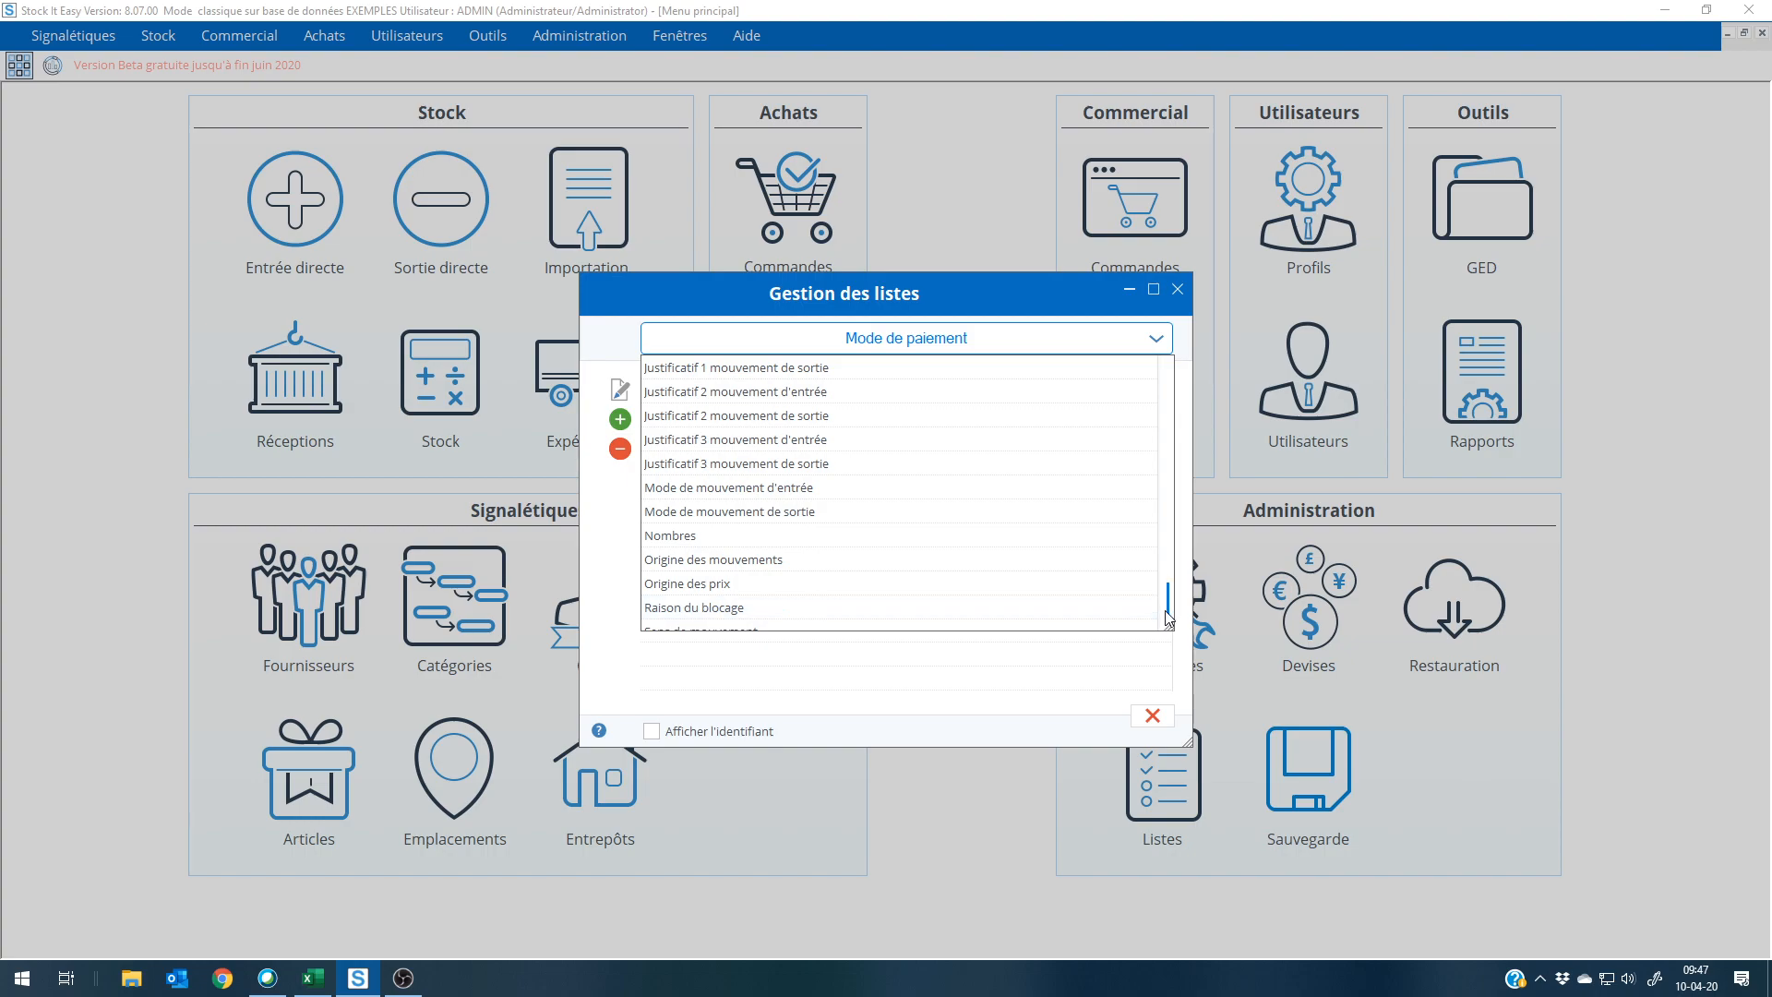
drag(1168, 596, 1130, 503)
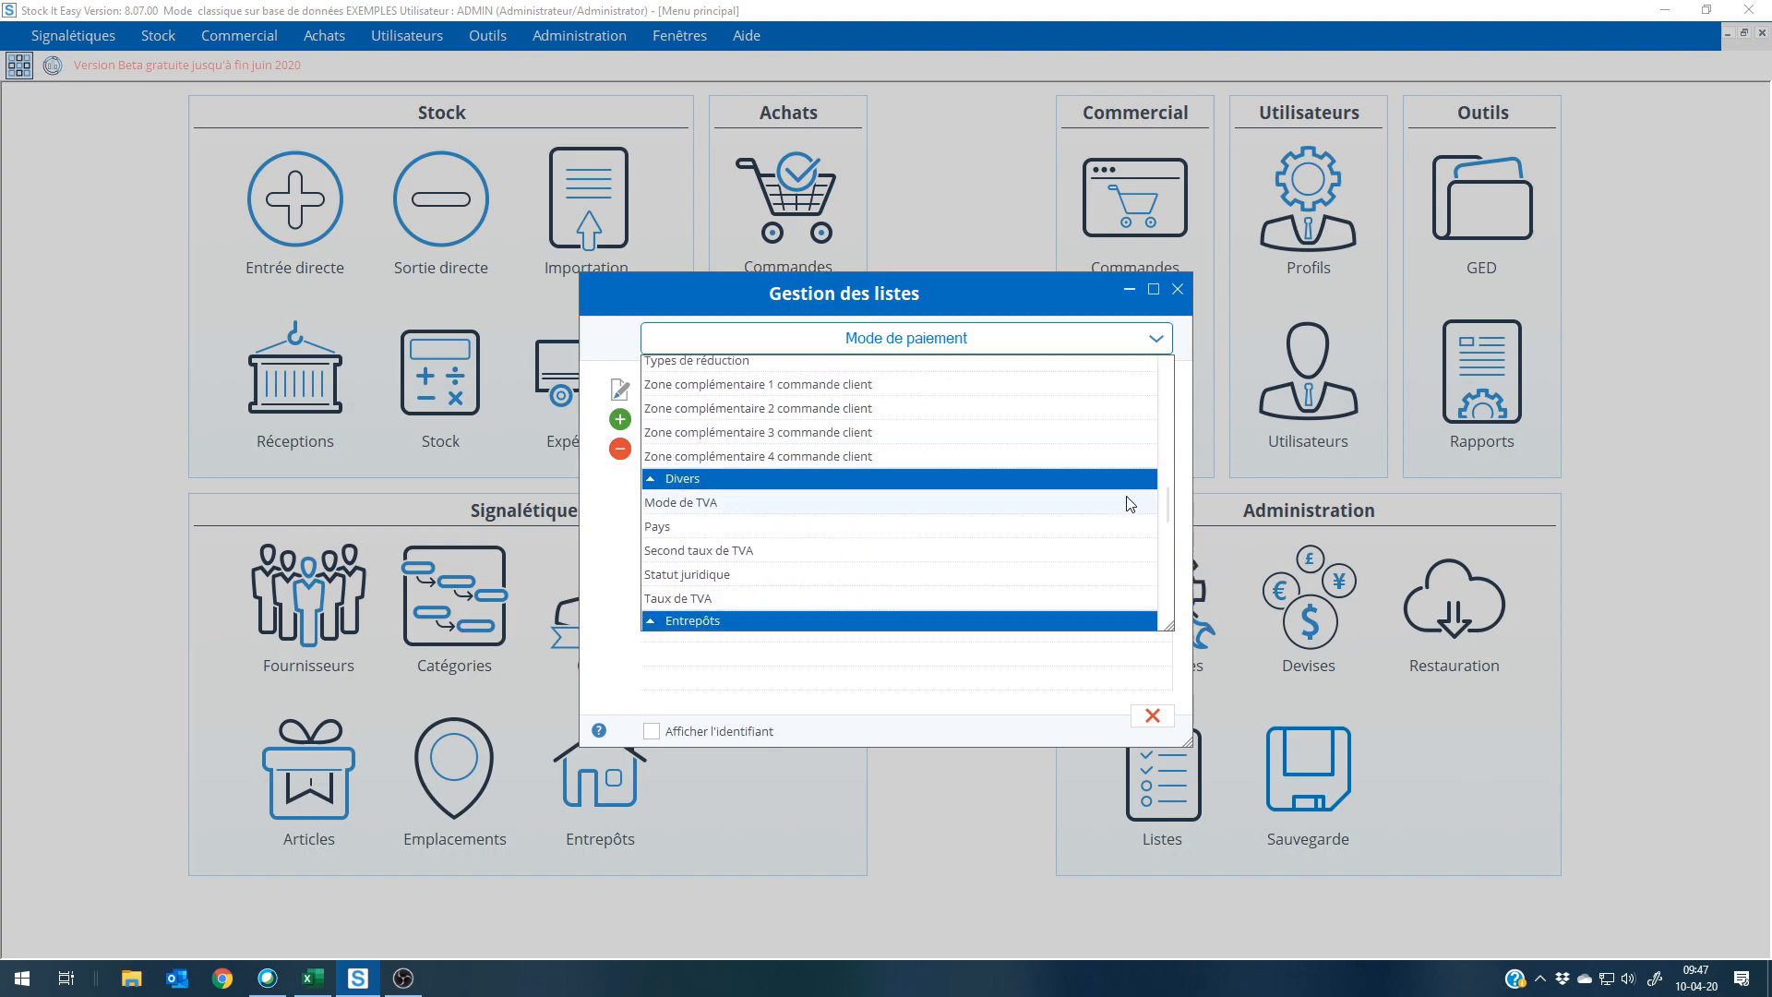
click(893, 397)
Step: Display the Mode de TVA list and open its Non assujetti entry to view the label in each language
click(867, 349)
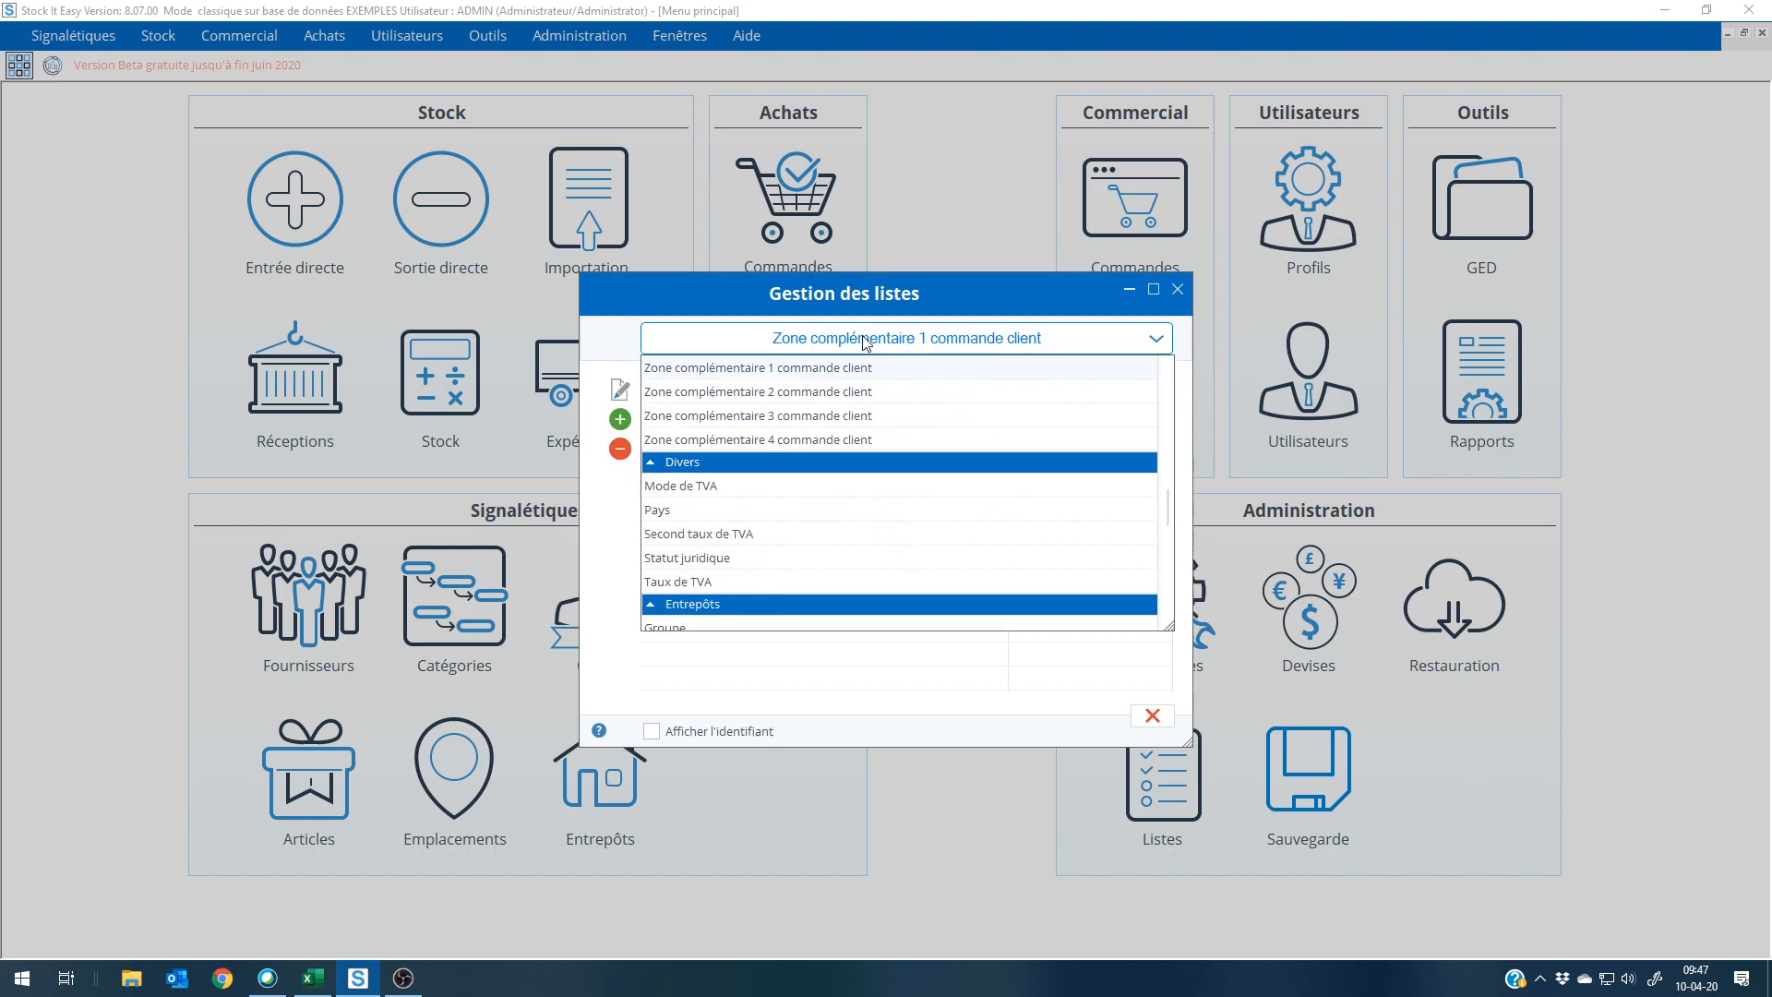
click(822, 490)
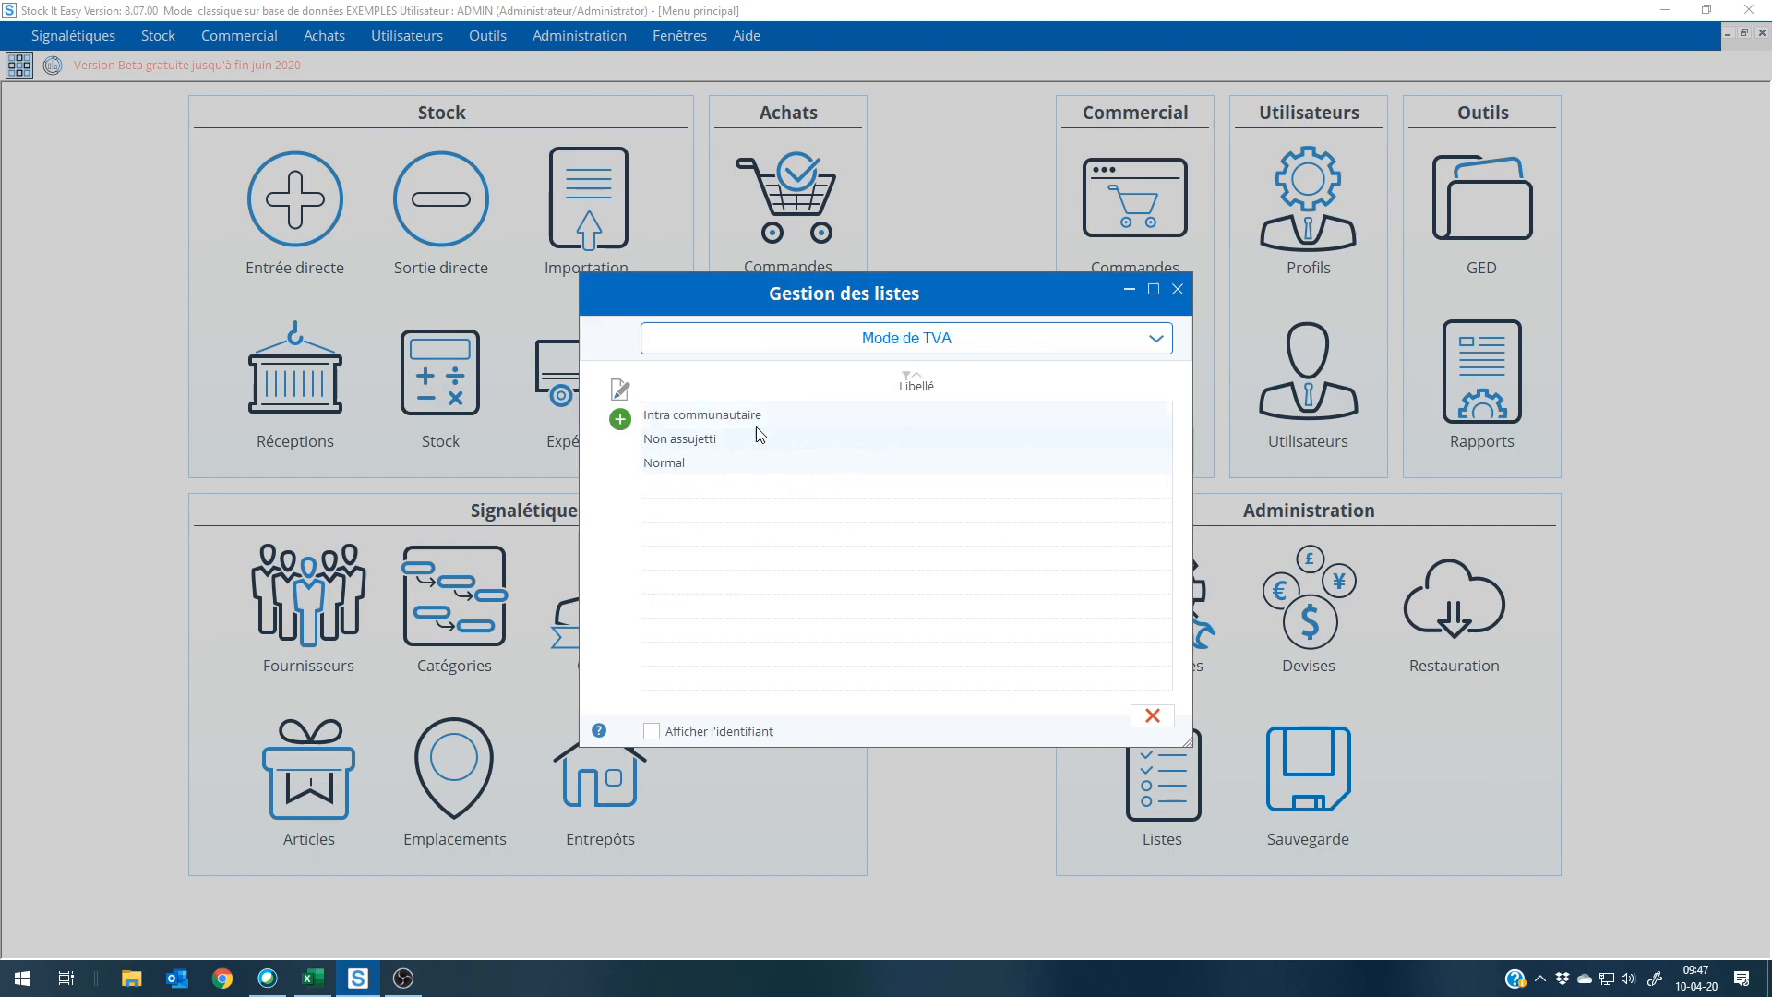
double_click(757, 437)
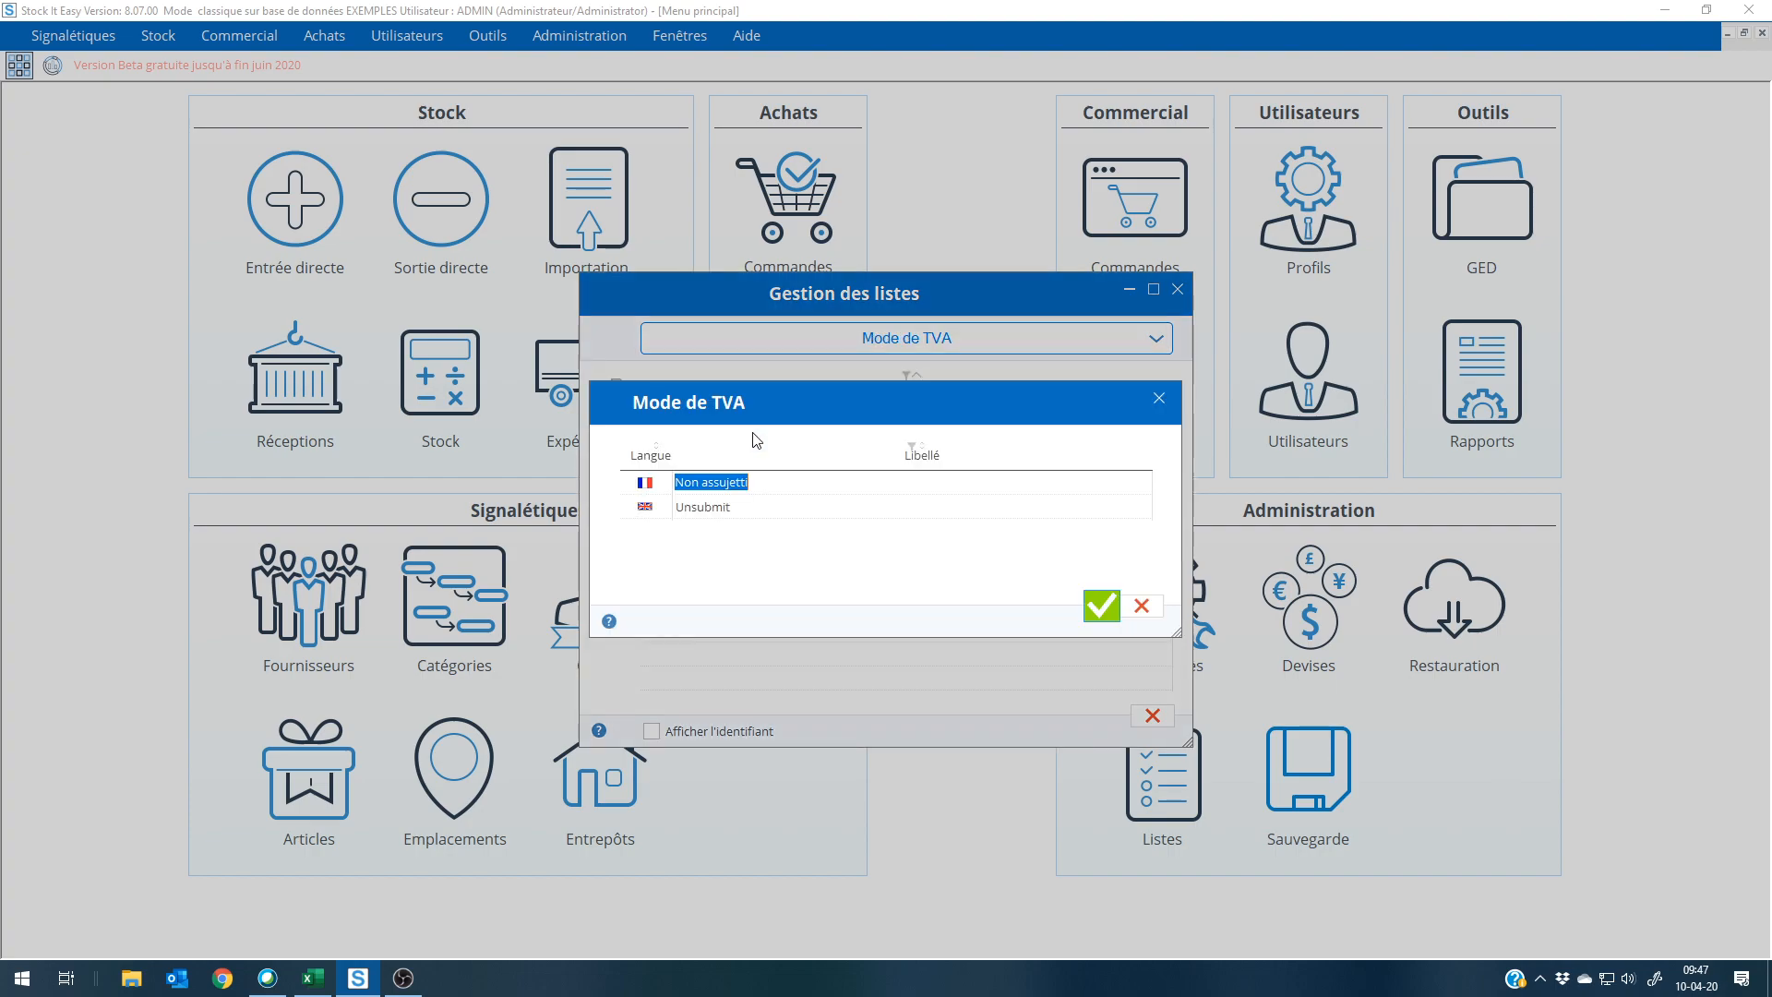
Step: Close the Non assujetti entry without changes and leave the list management
click(1141, 607)
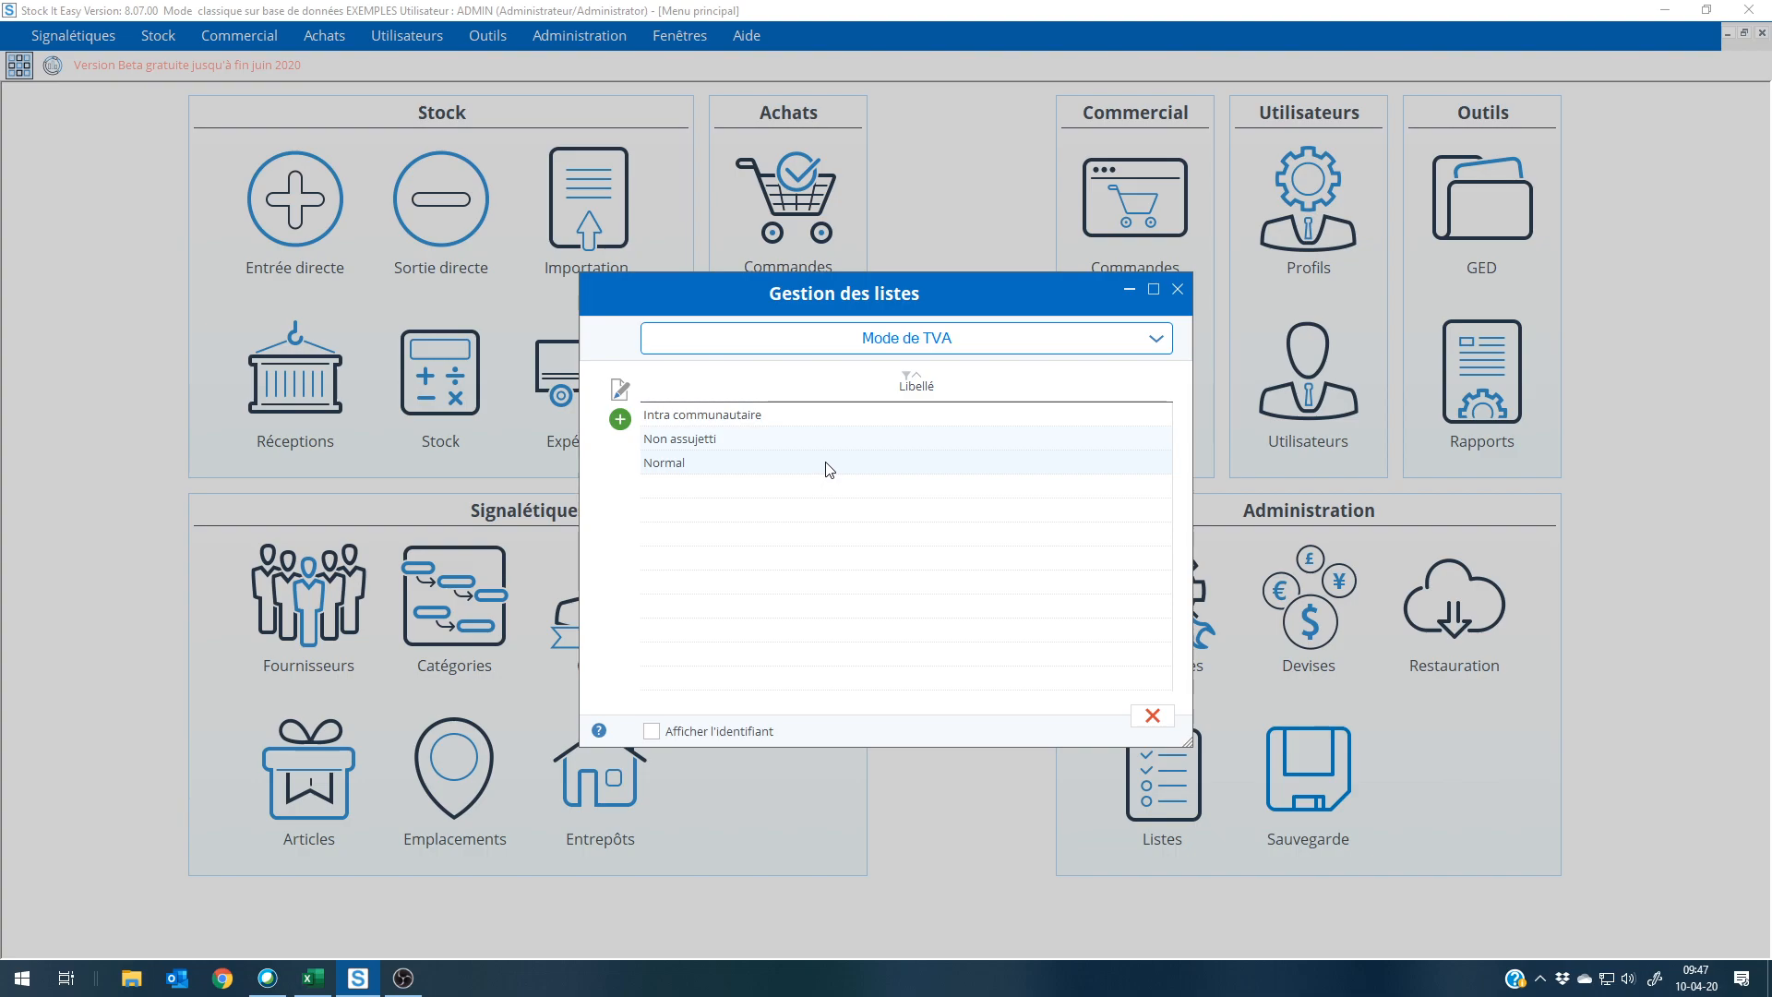
click(1153, 717)
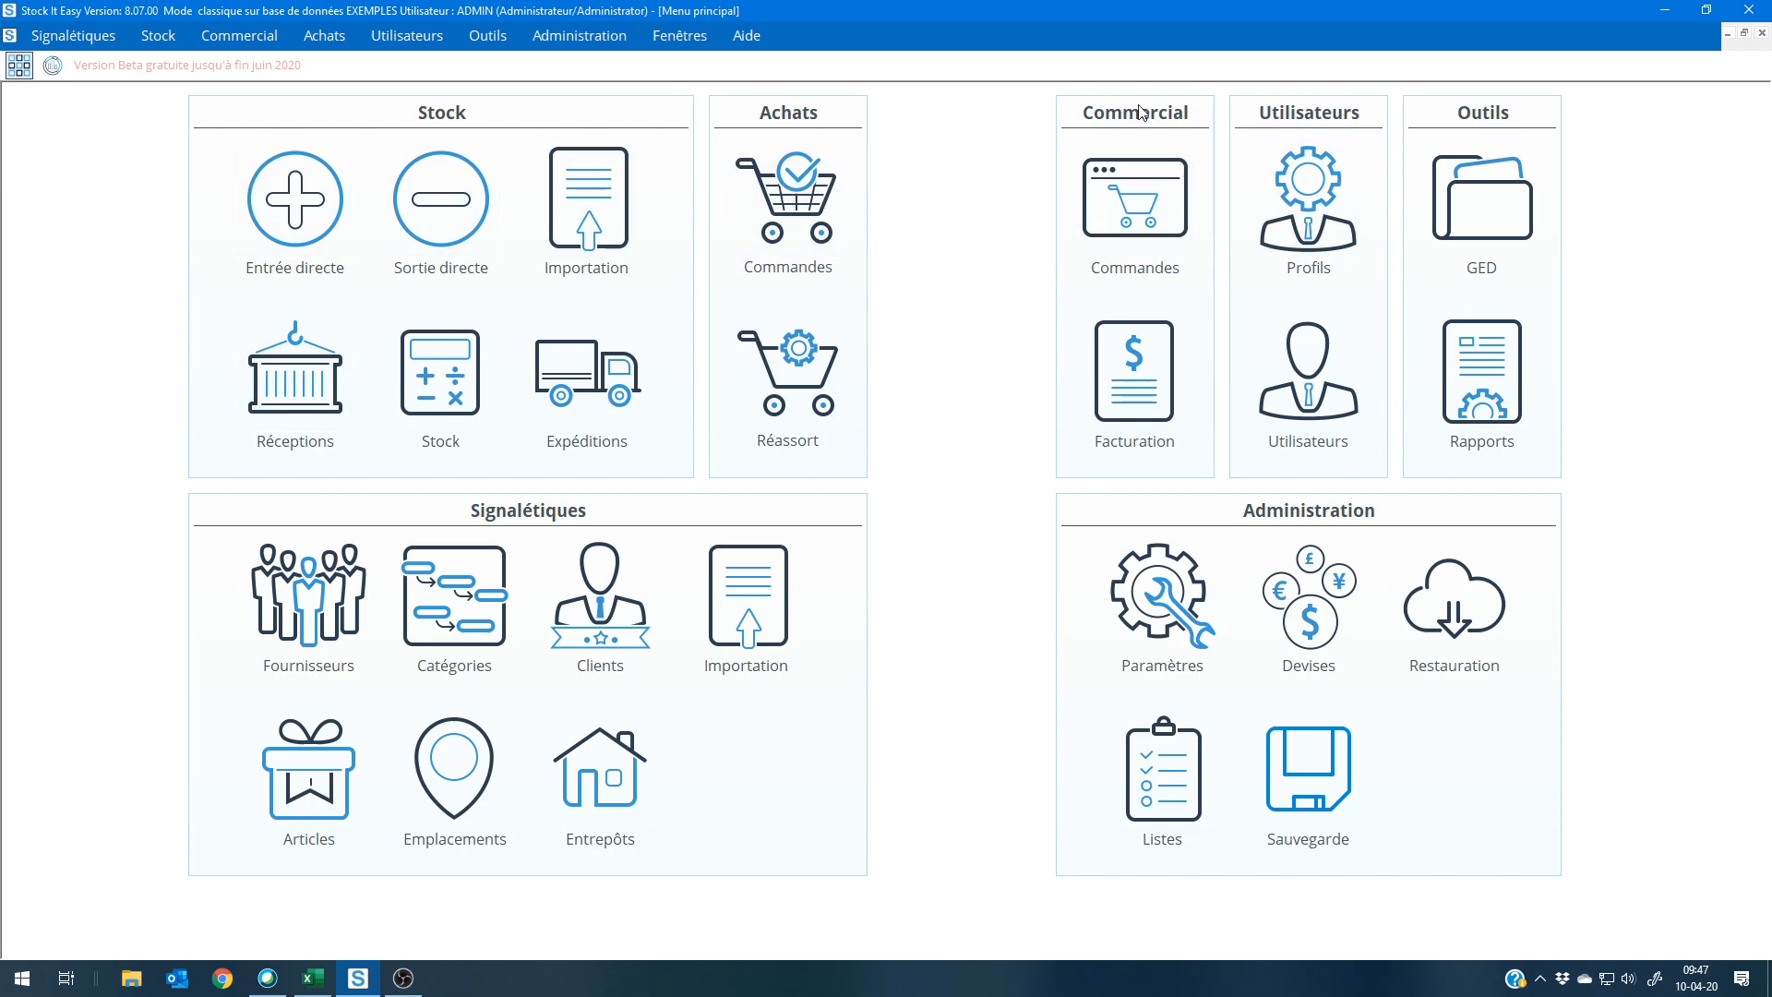
Step: Switch between the open shipment, sales order and purchase order listings, ending on the sales order listing
click(692, 36)
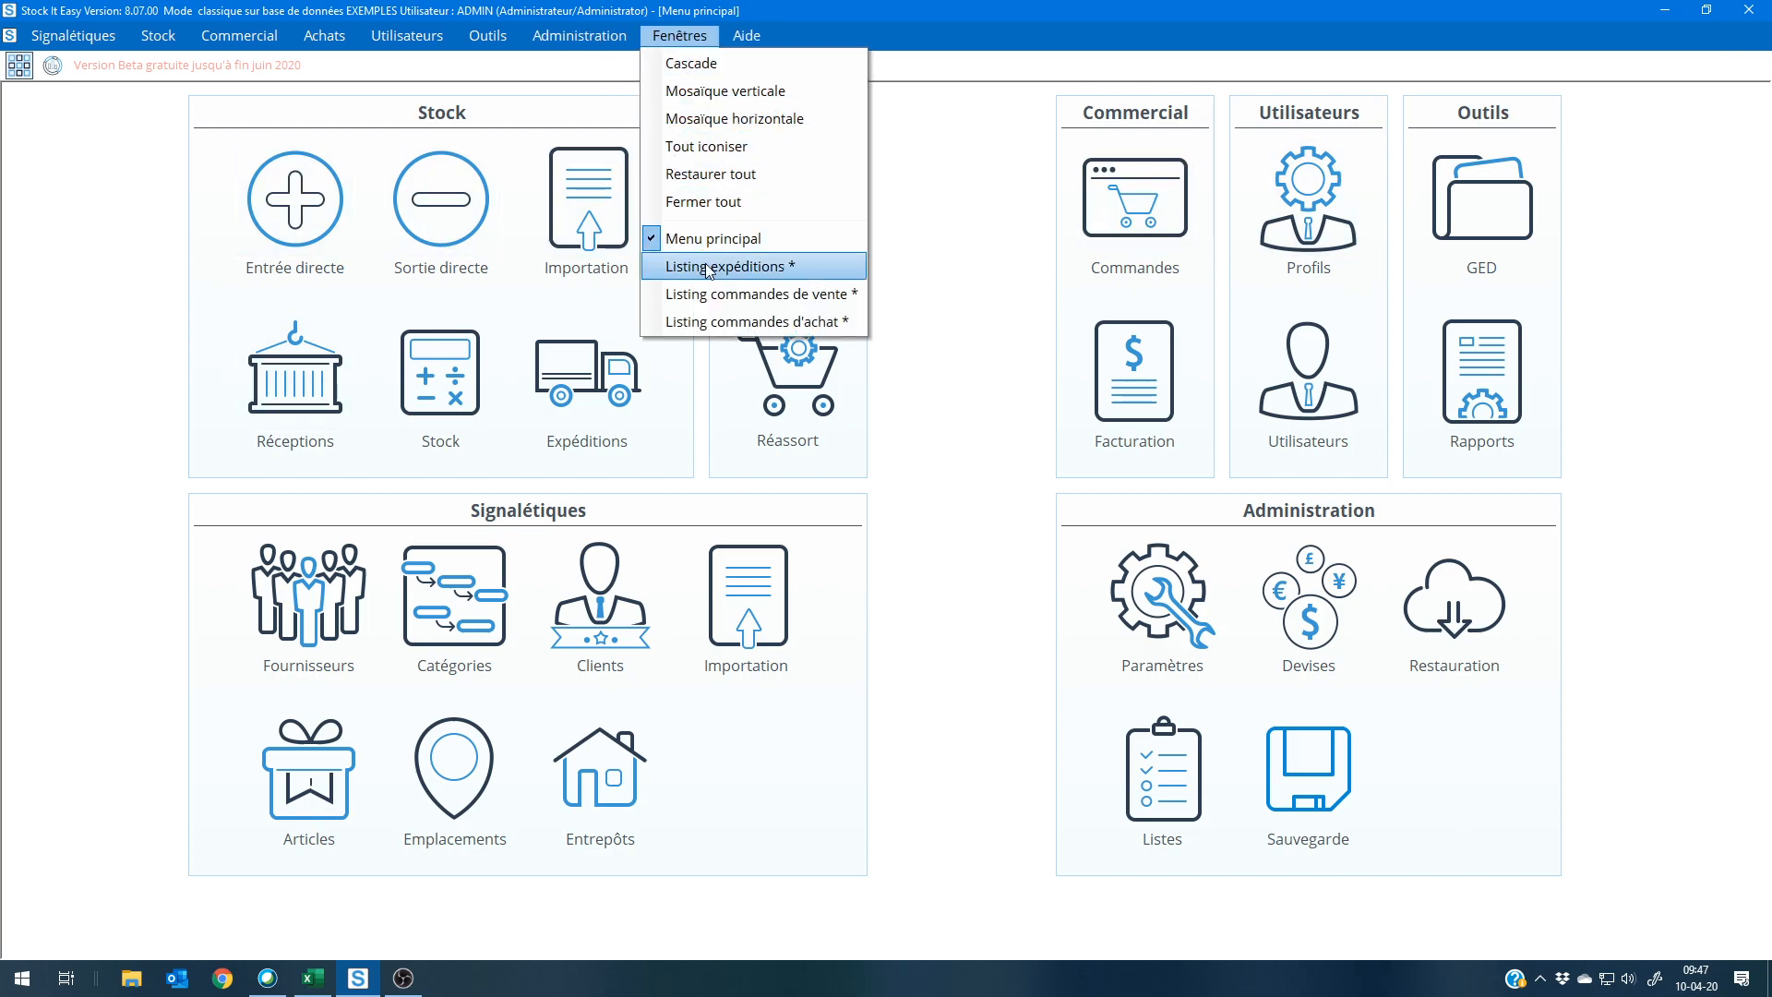
click(708, 267)
click(679, 36)
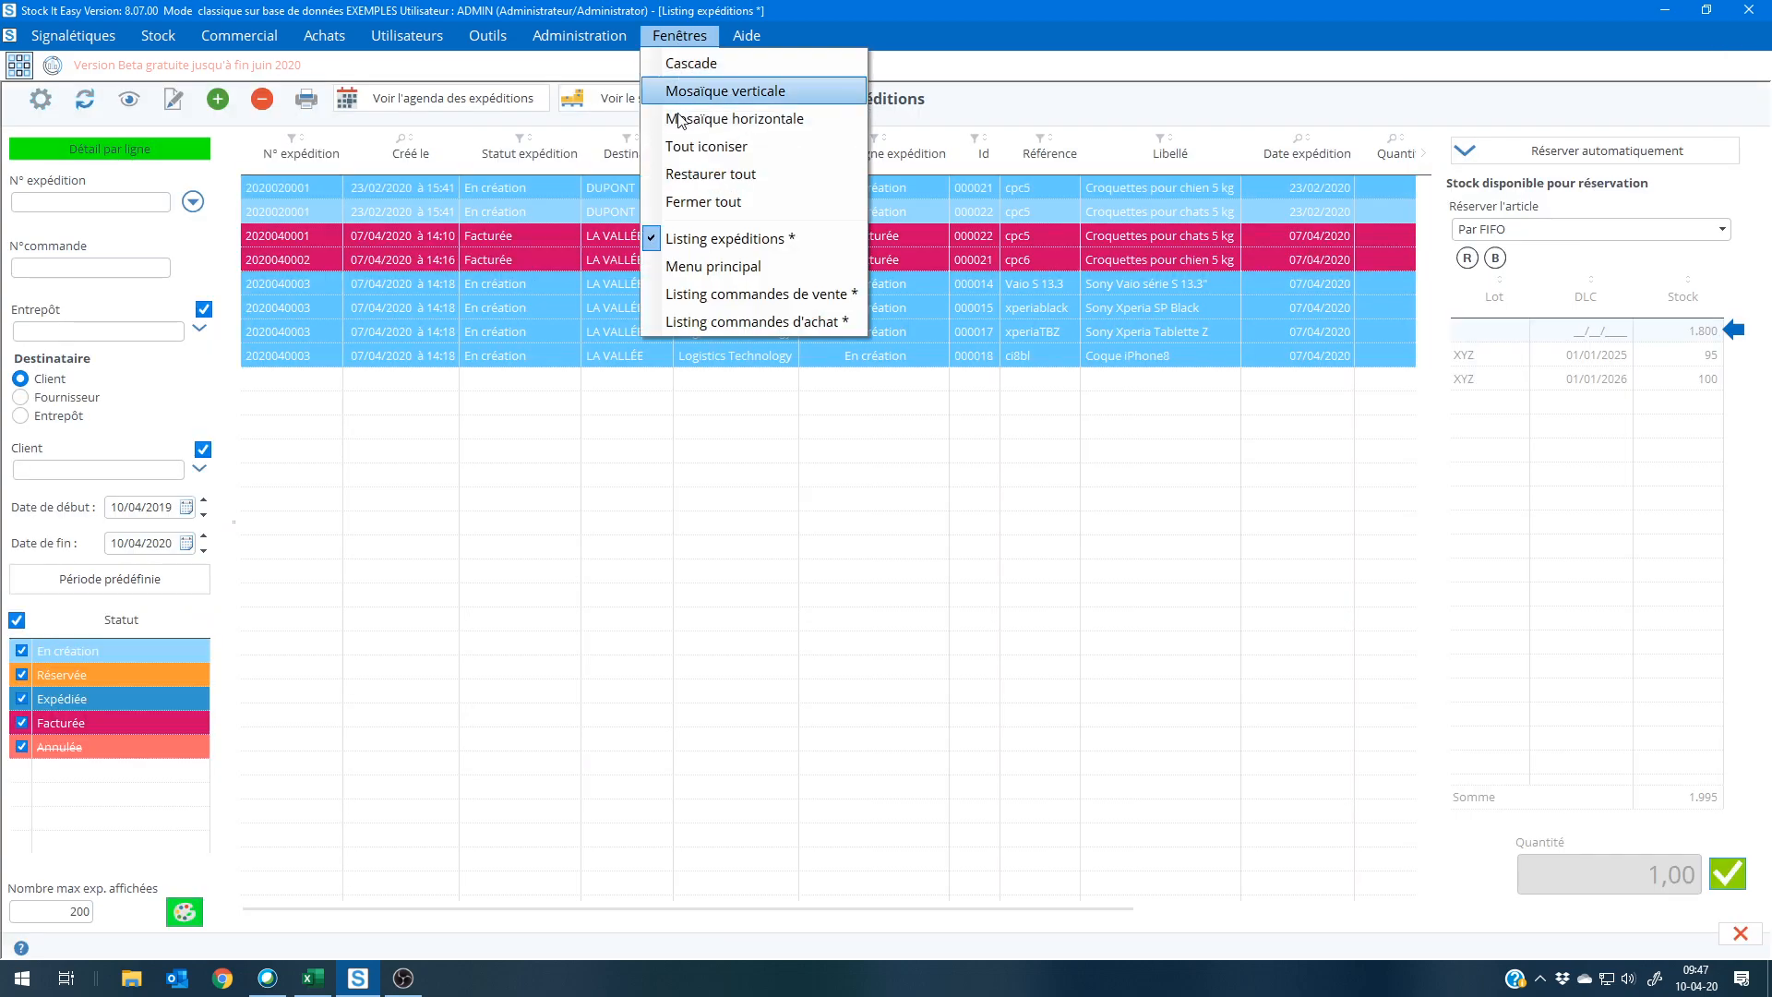
click(696, 294)
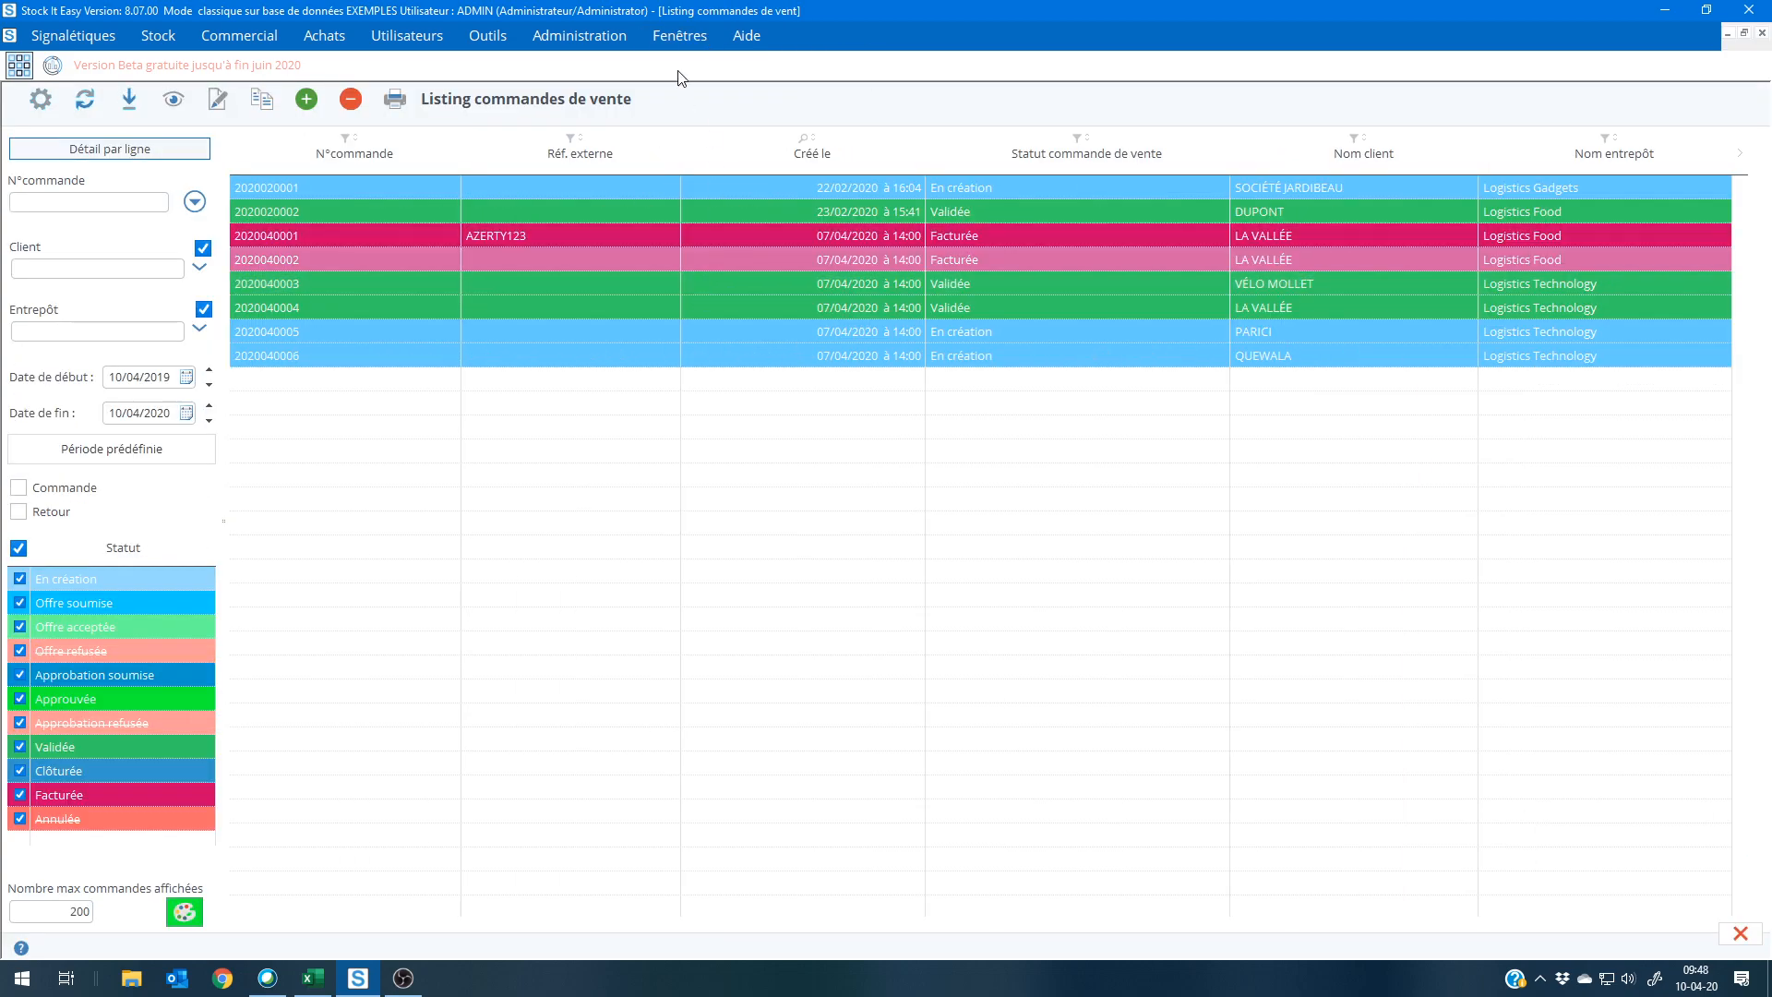
click(685, 39)
click(685, 322)
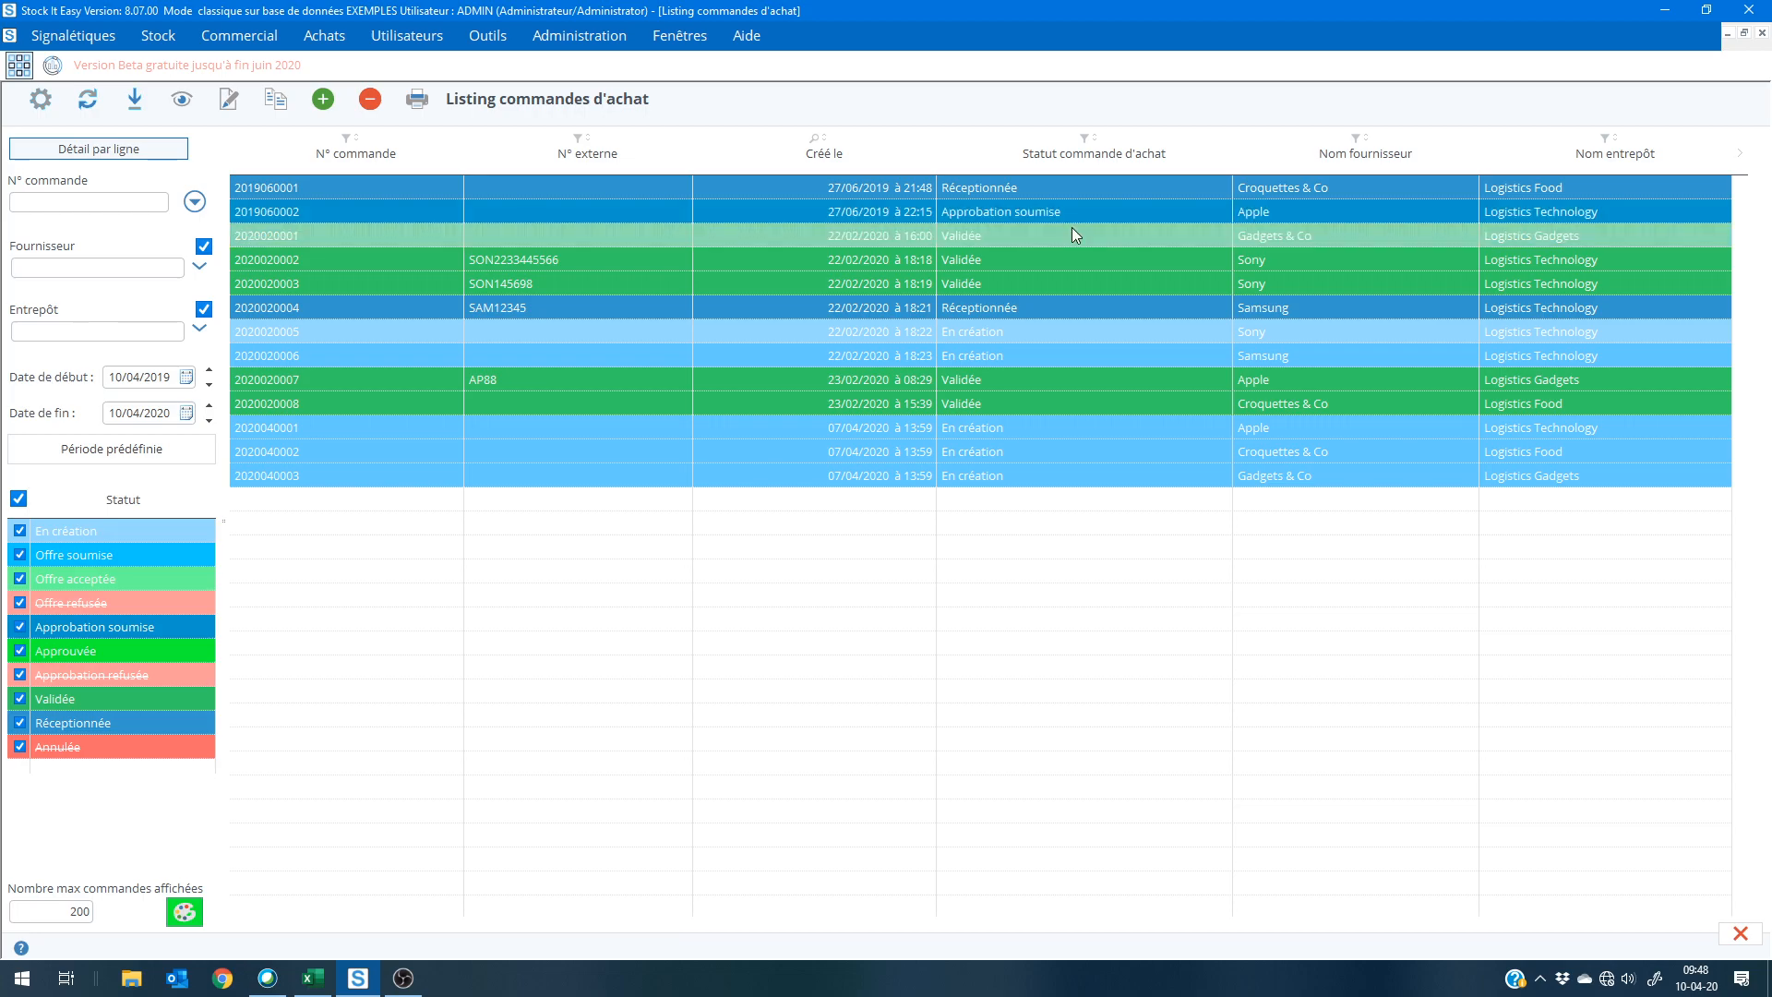
click(703, 45)
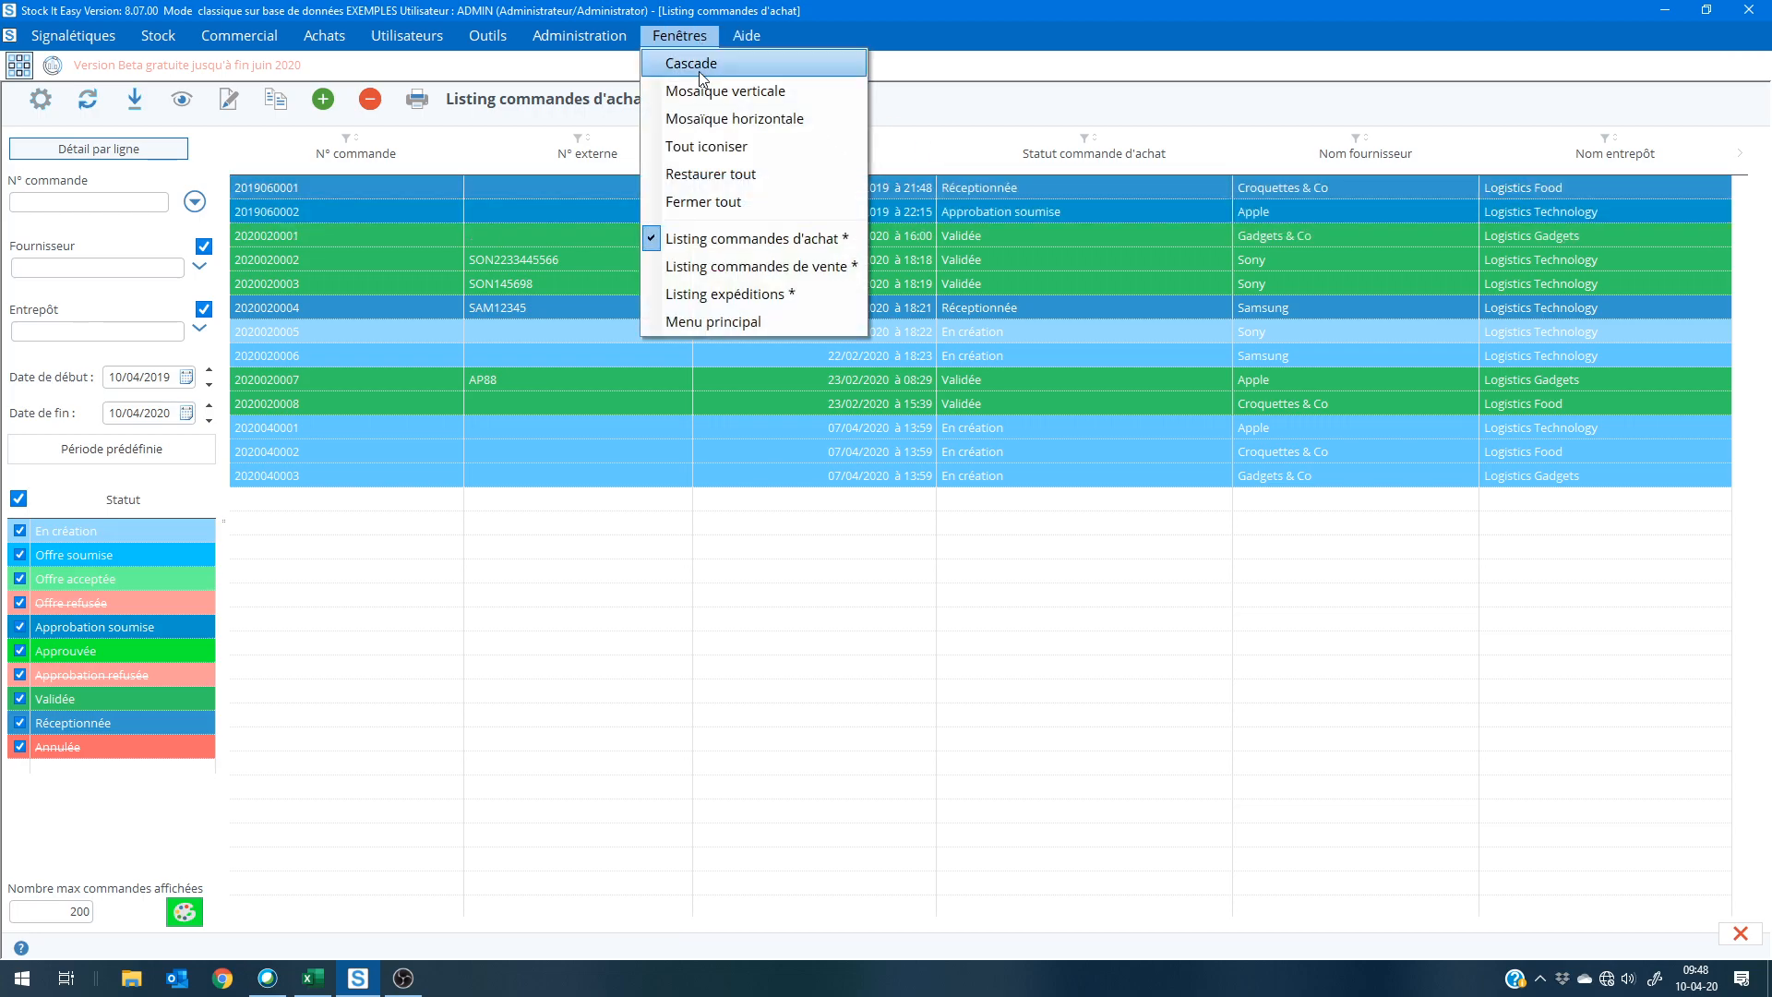
click(718, 272)
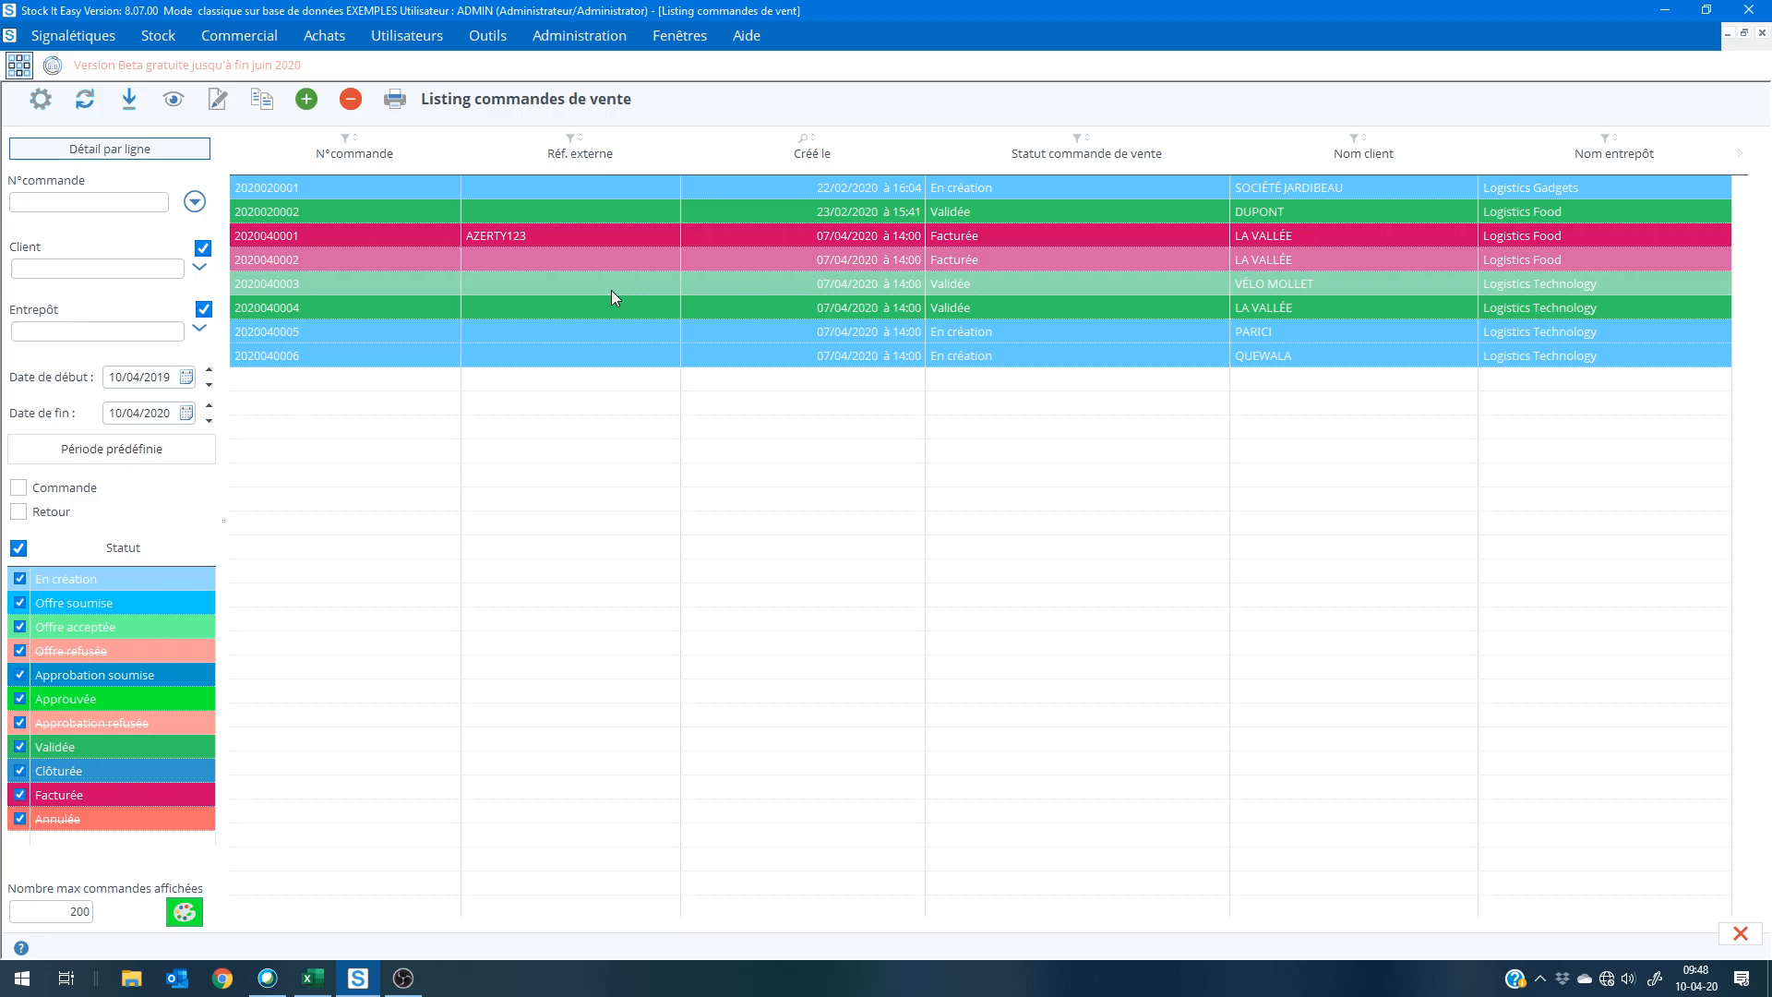
Step: Display the VÉLO MOLLET and xperiaSilver sales orders together over the main menu, and close both order windows
drag(594, 135, 718, 157)
double_click(334, 335)
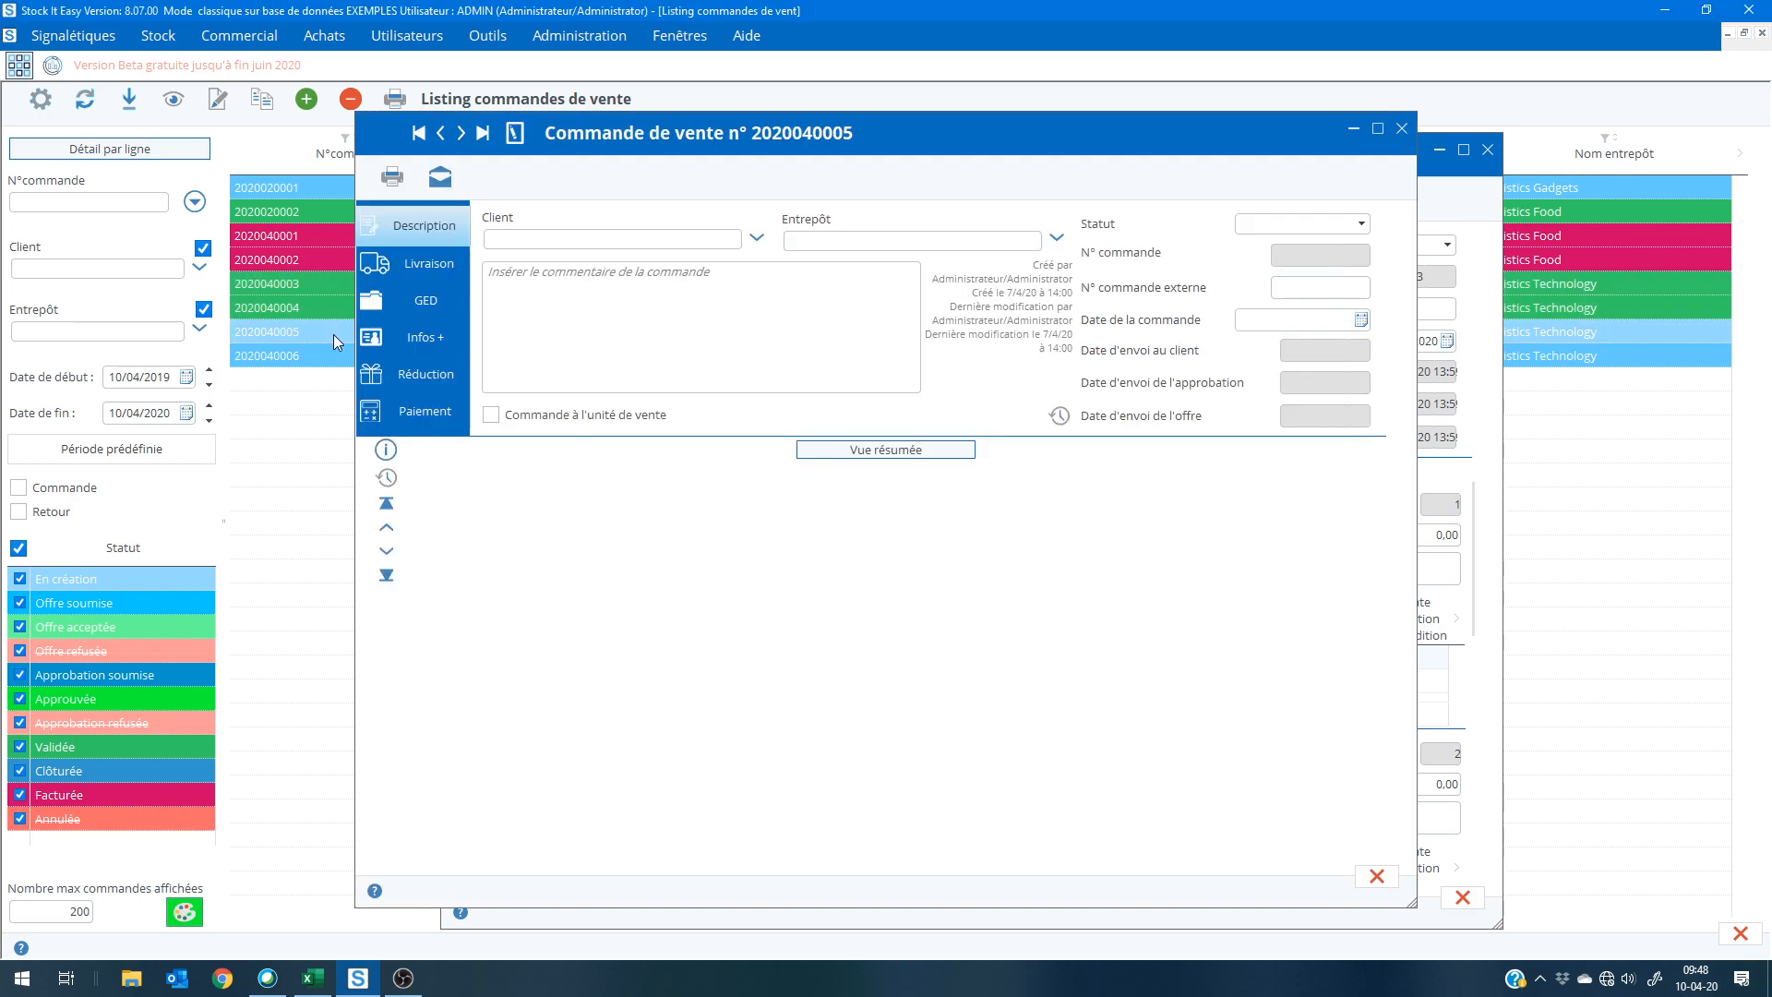
drag(865, 180, 1023, 208)
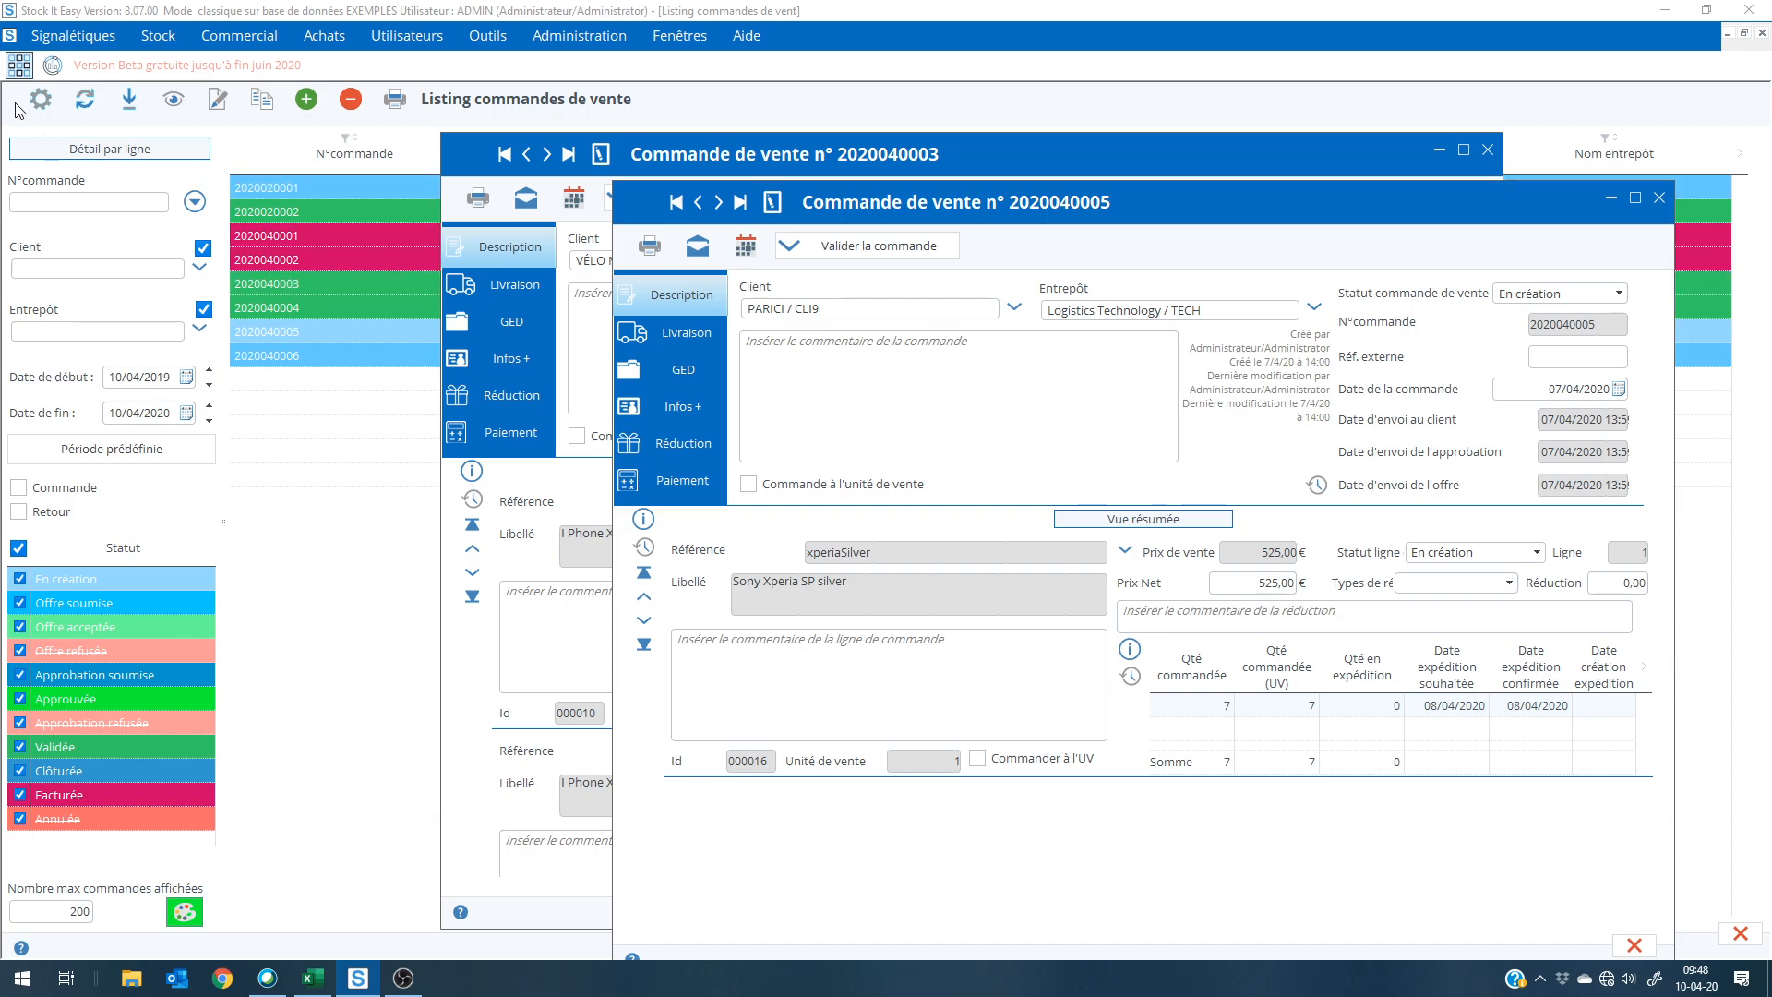
click(17, 73)
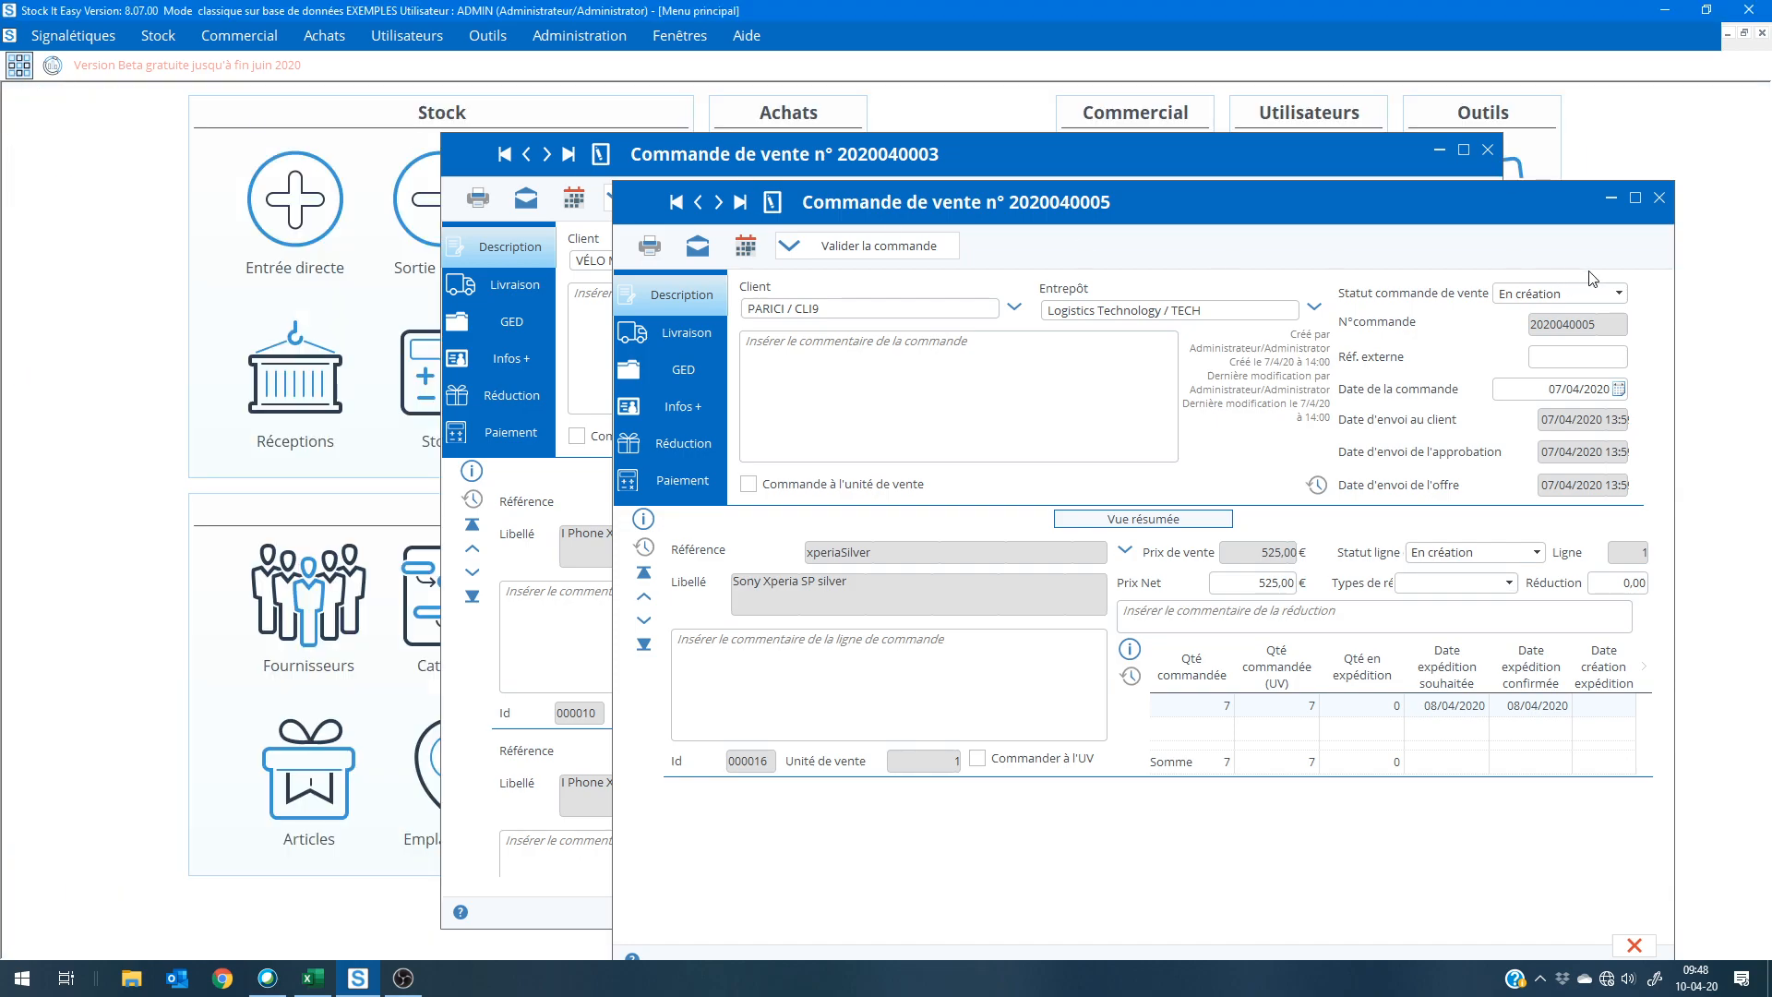
click(1659, 197)
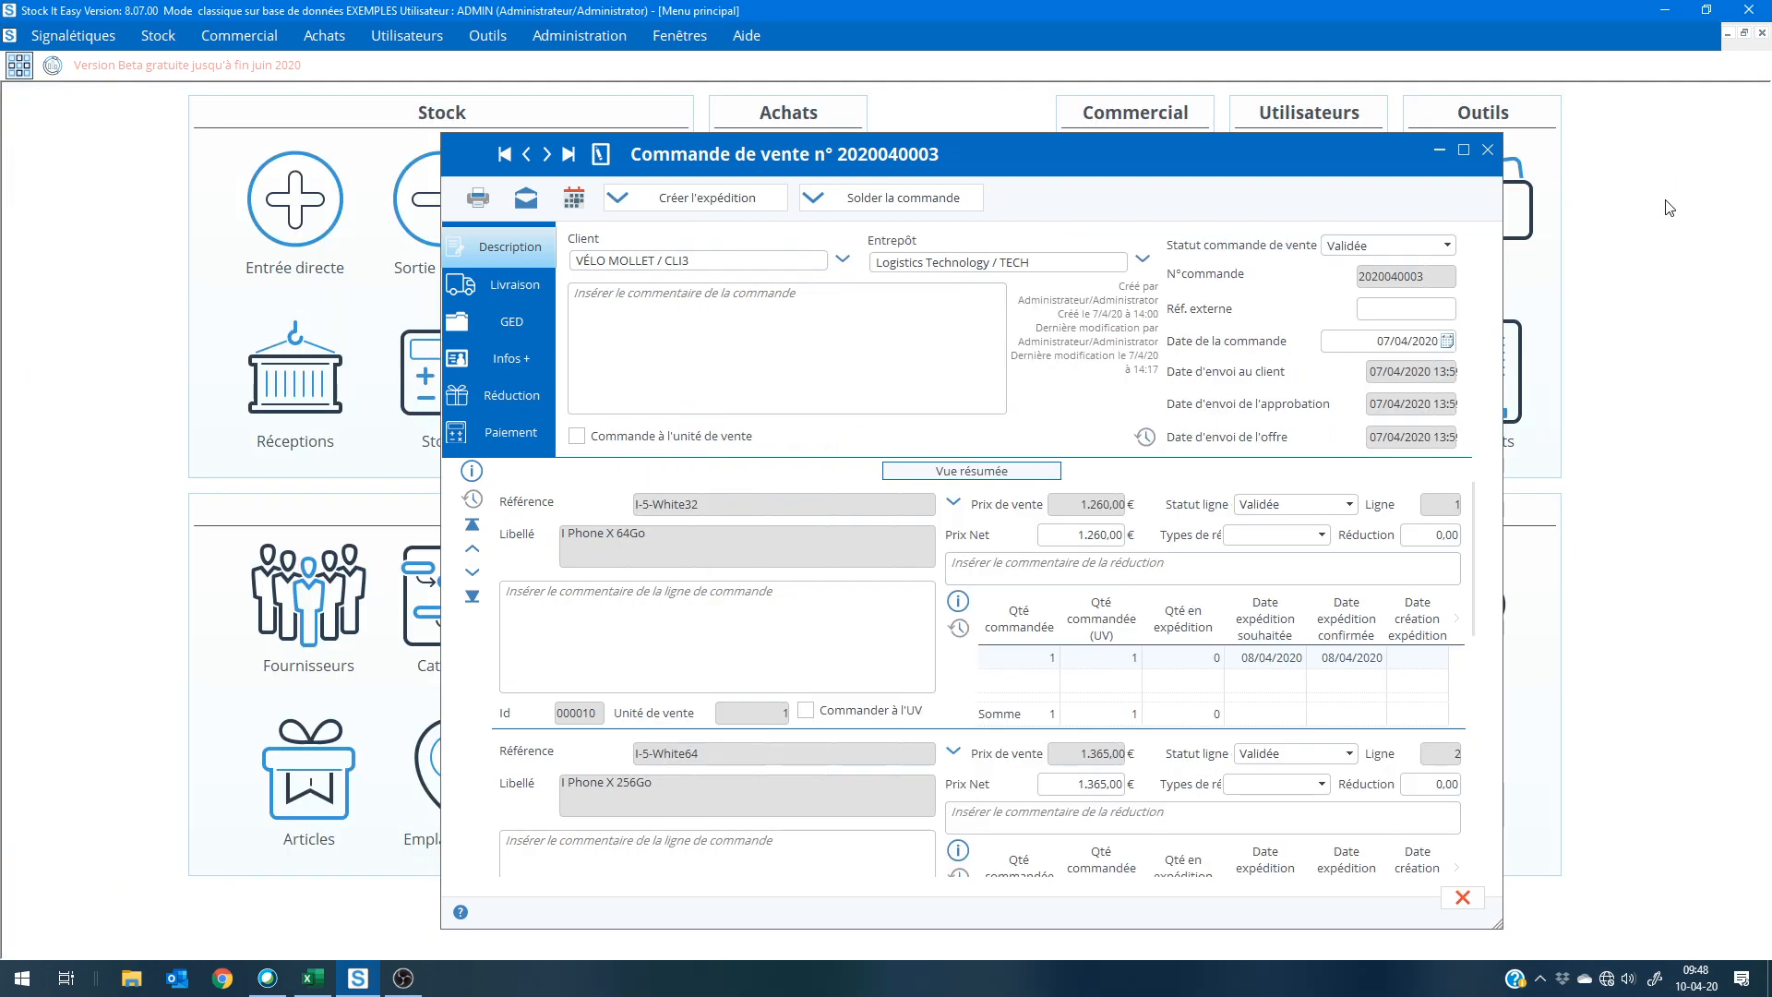
click(1487, 152)
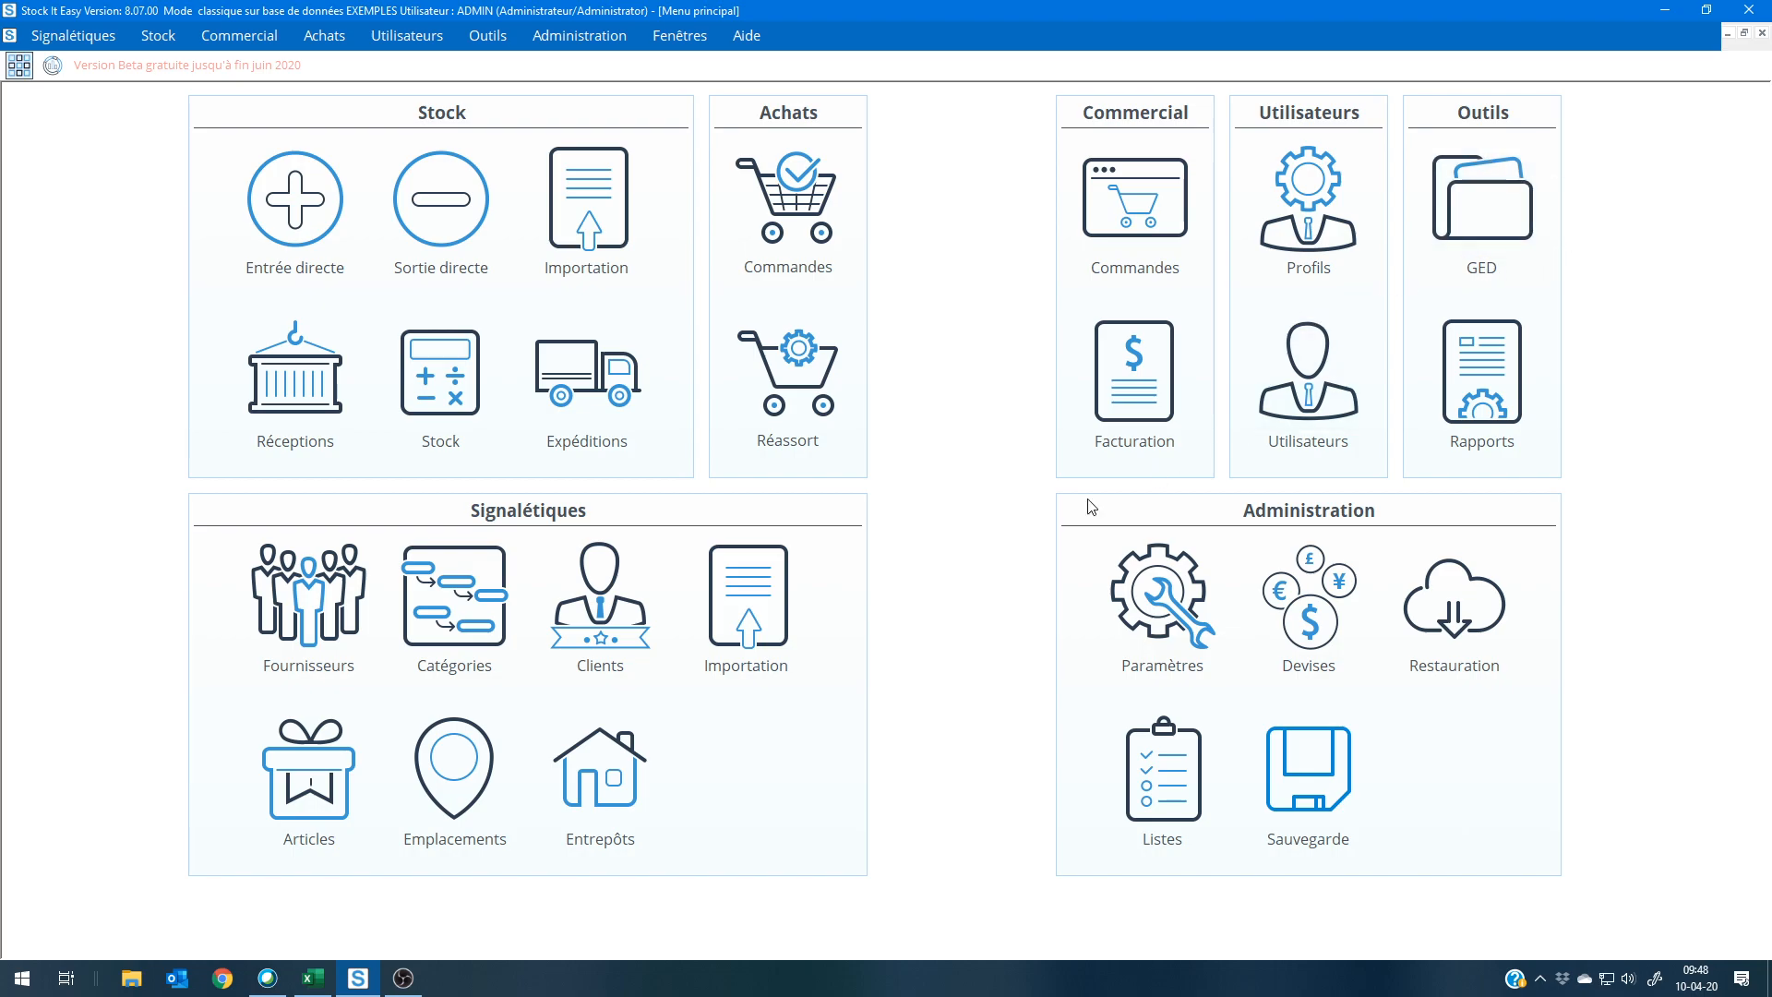
Step: Review the article label template in the settings and enable the second Bon de commande template for customer orders
click(1162, 596)
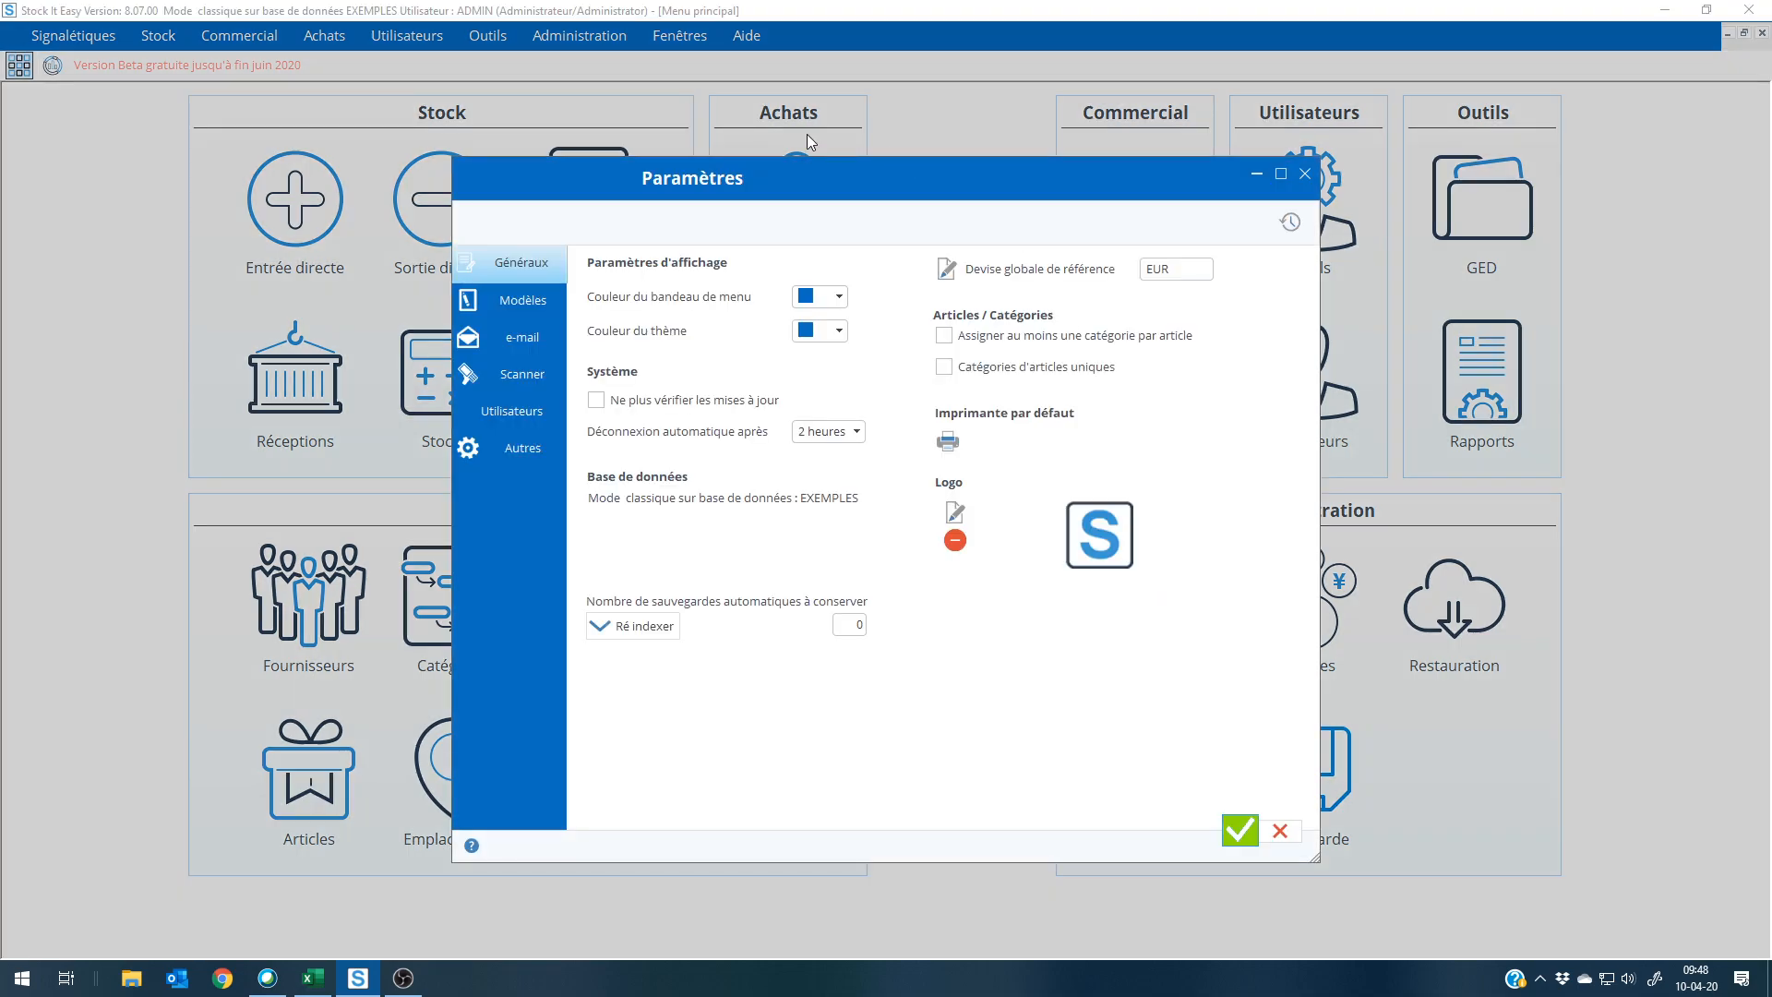
click(523, 300)
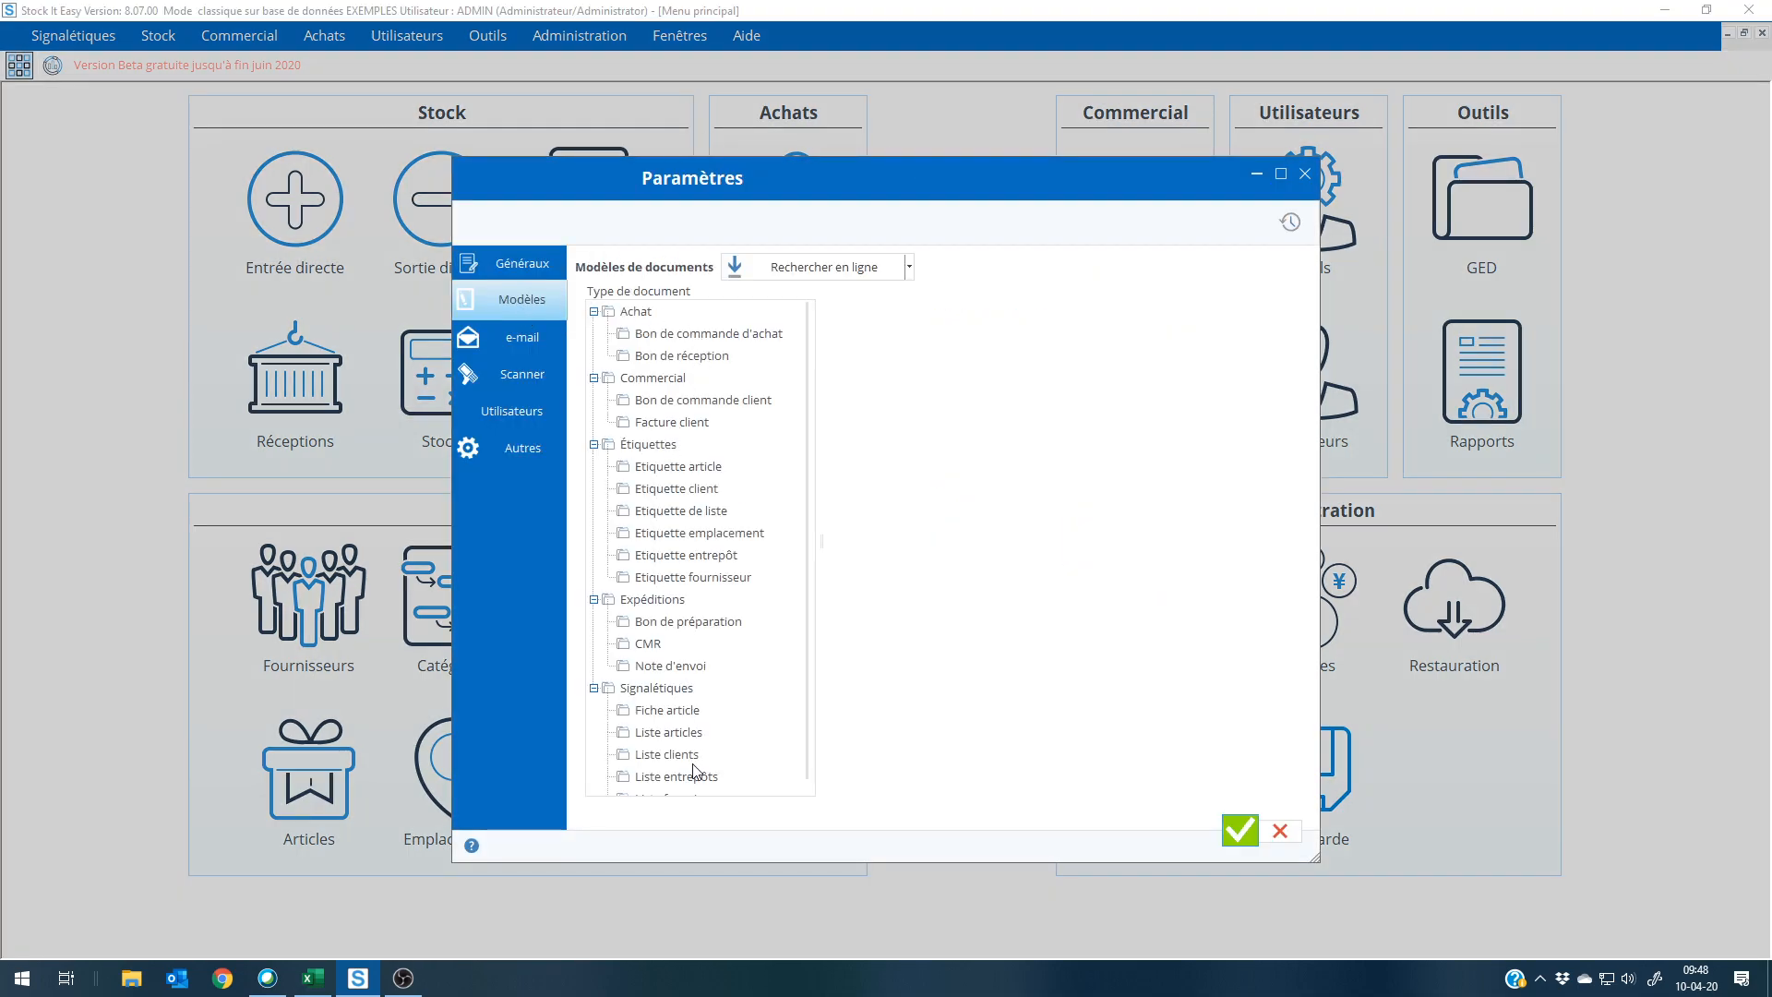
click(668, 467)
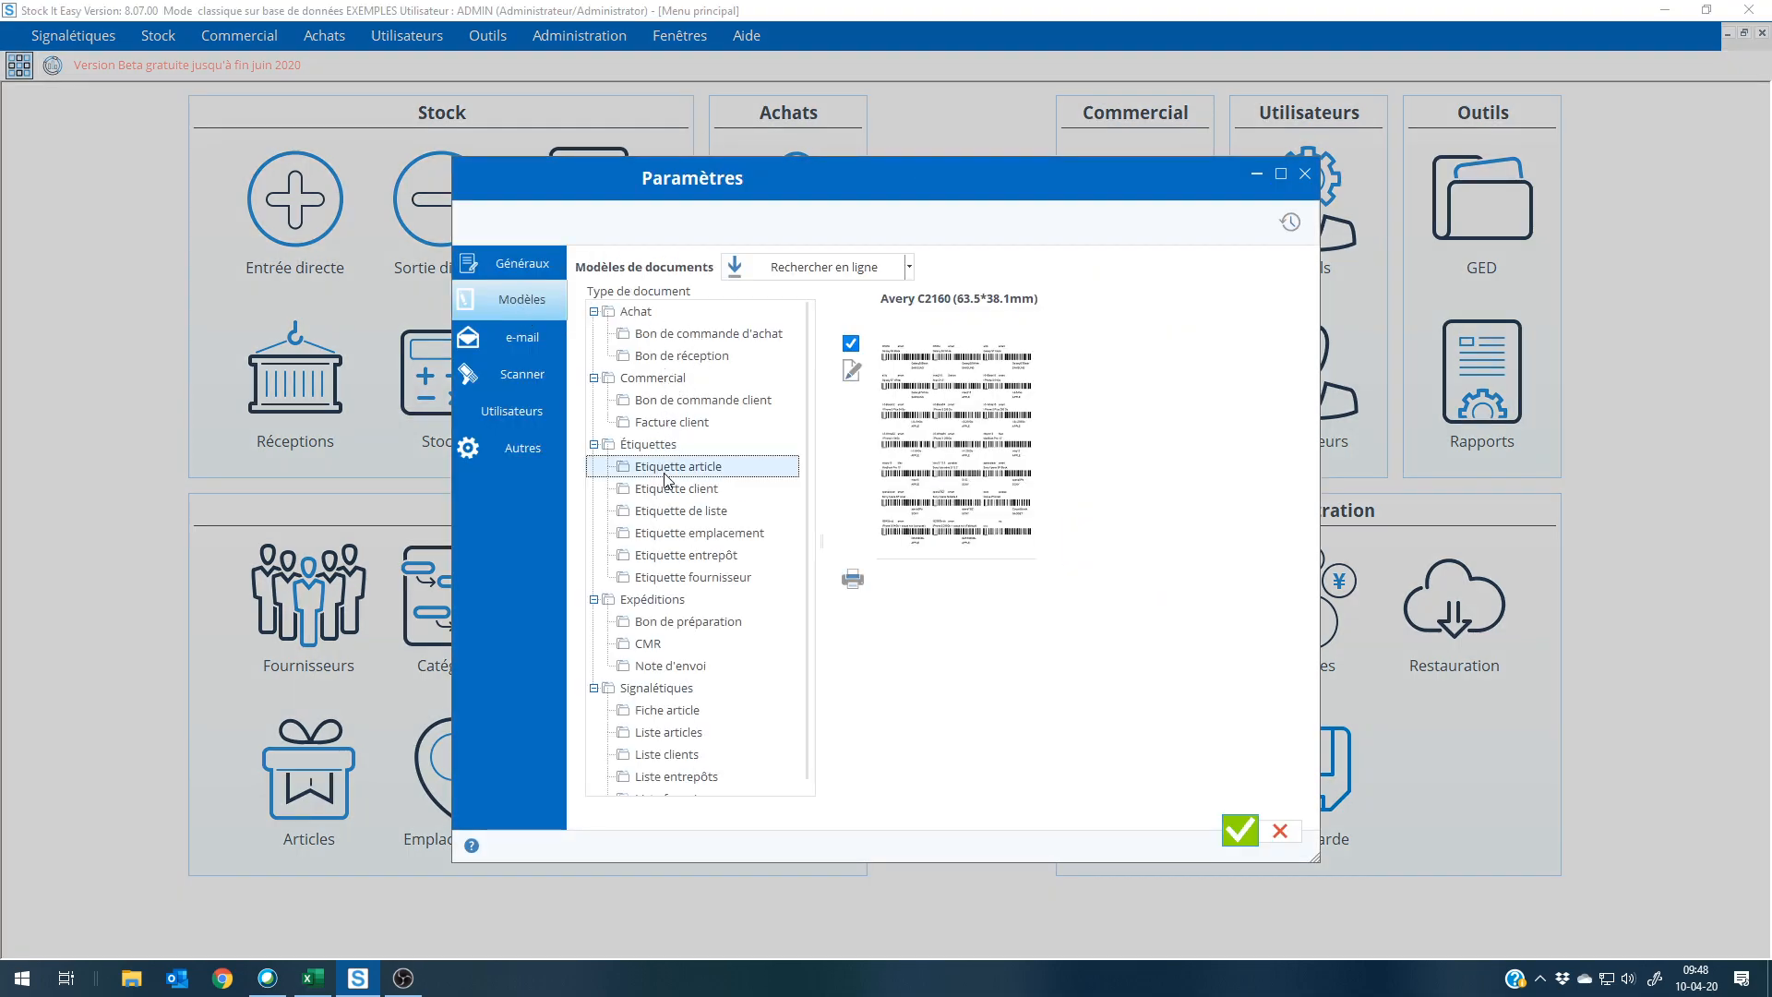
click(663, 409)
click(1078, 345)
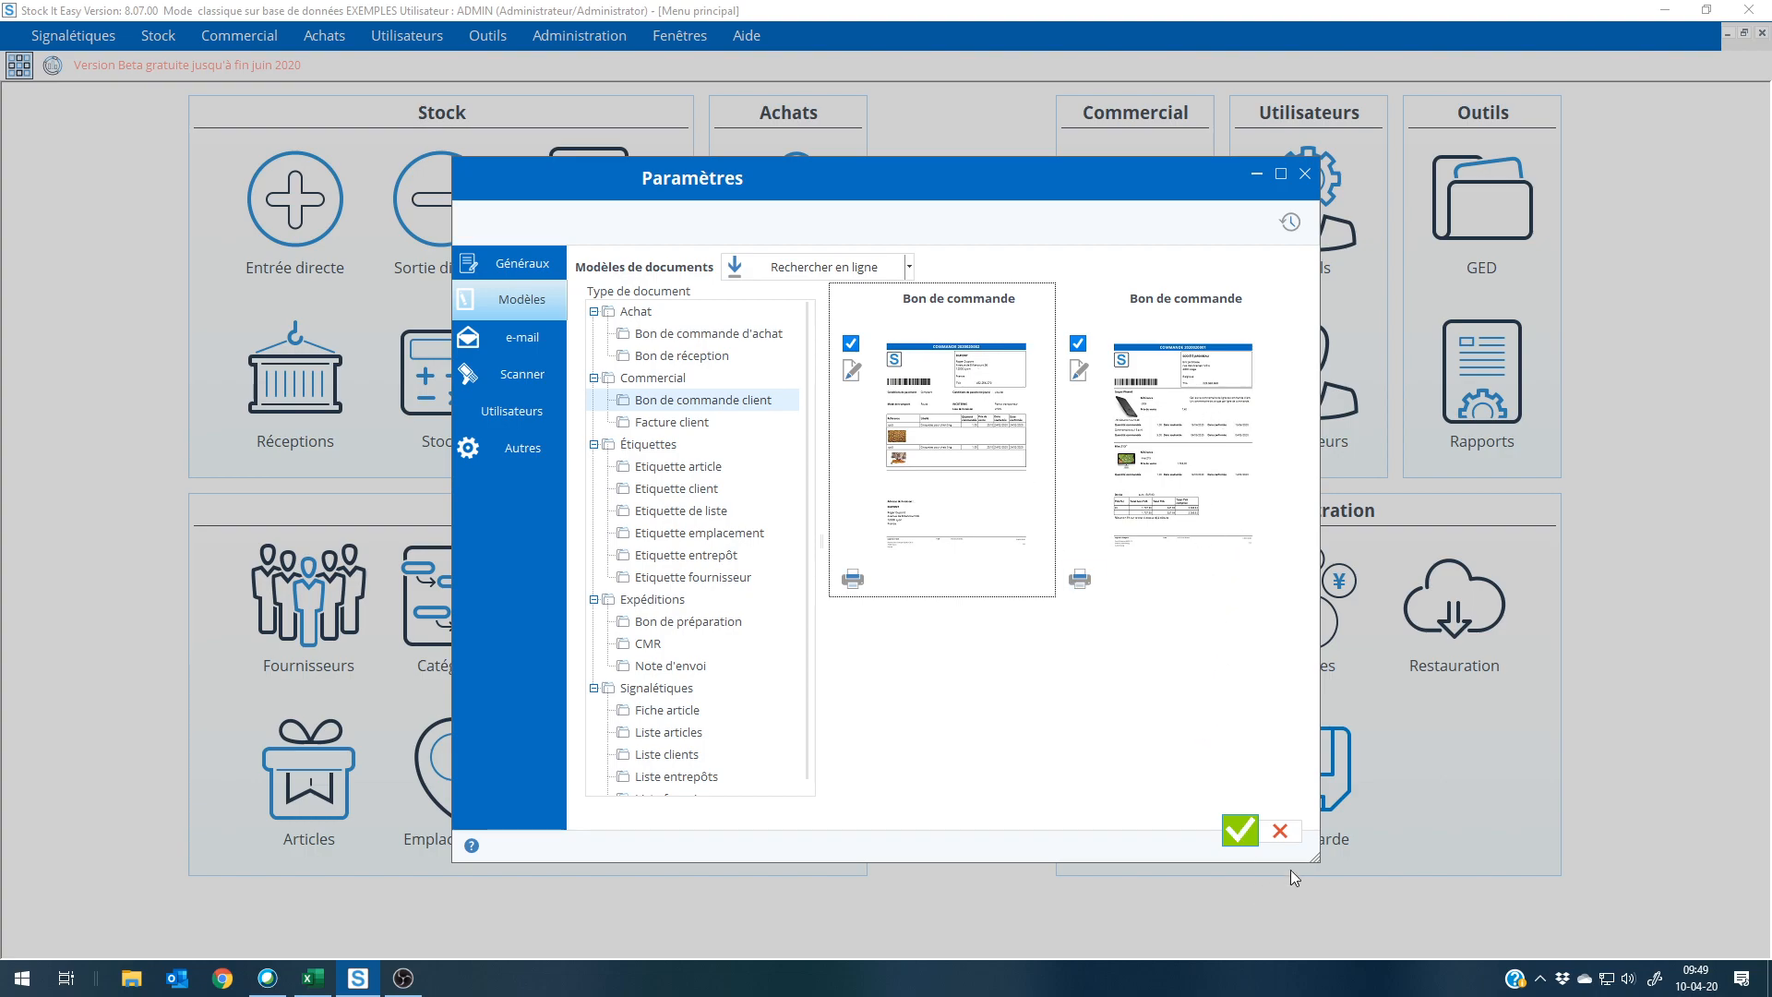
click(1279, 830)
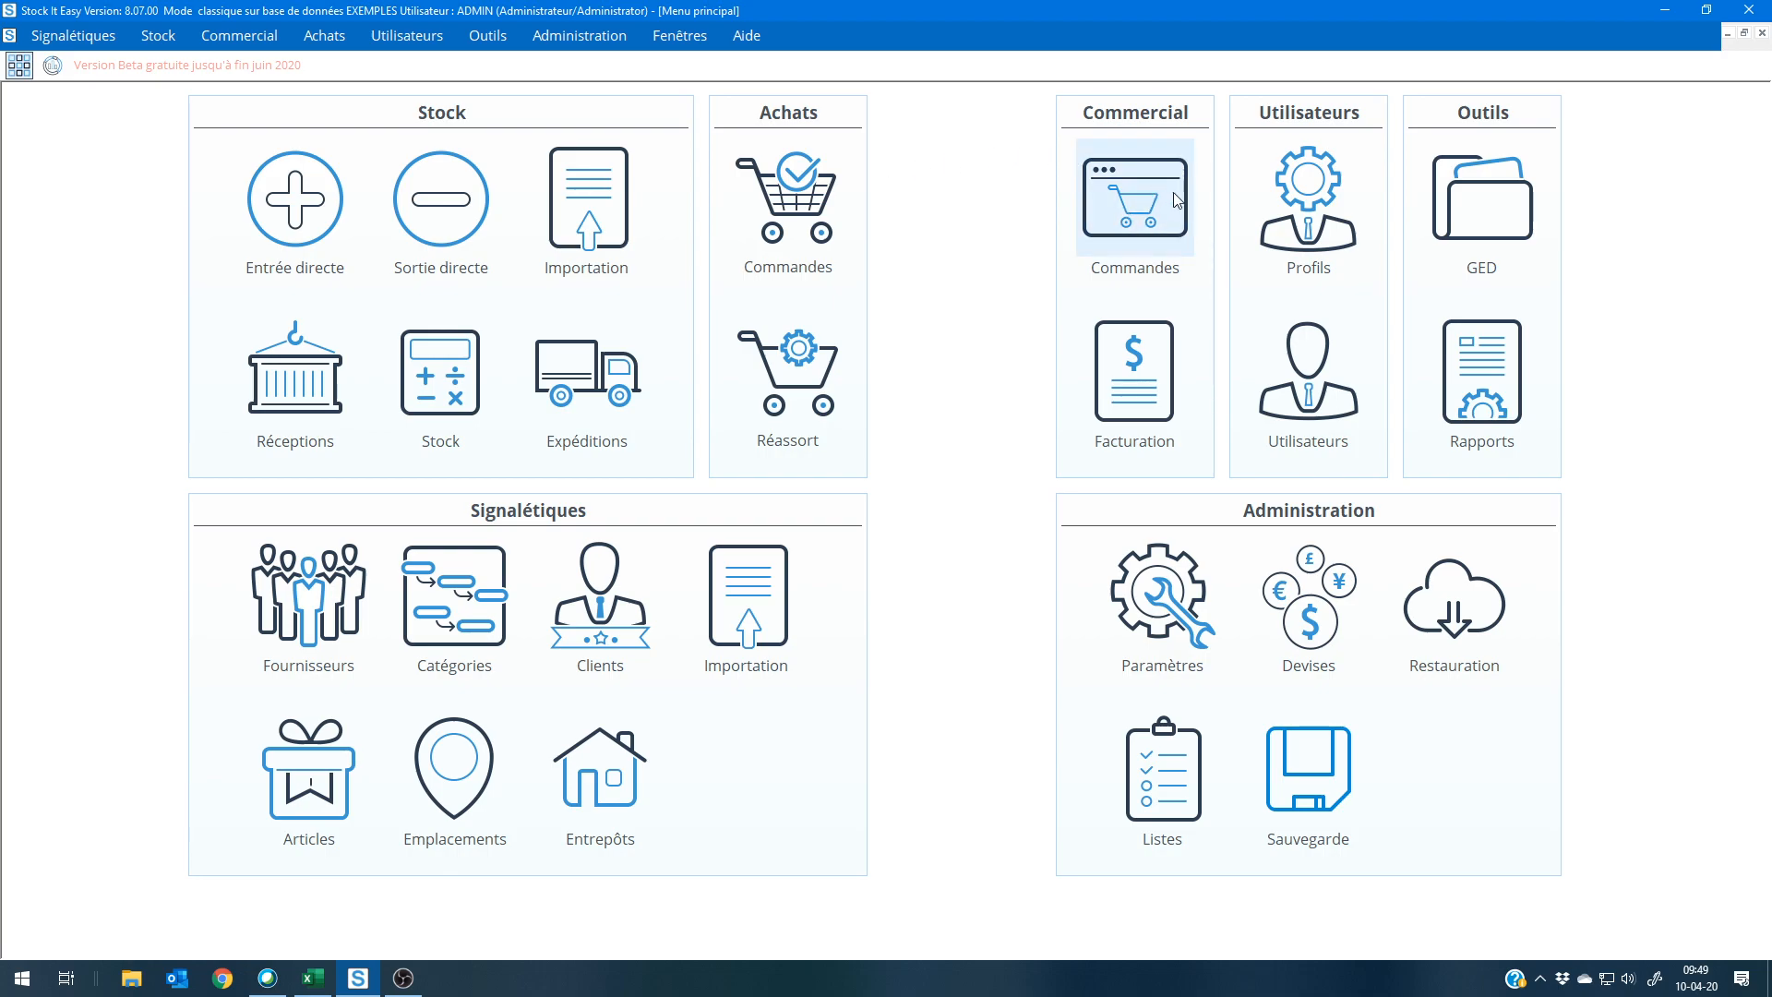
Step: Open the xperiaSilver sales order for printing with the first Bon de commande template
click(1150, 188)
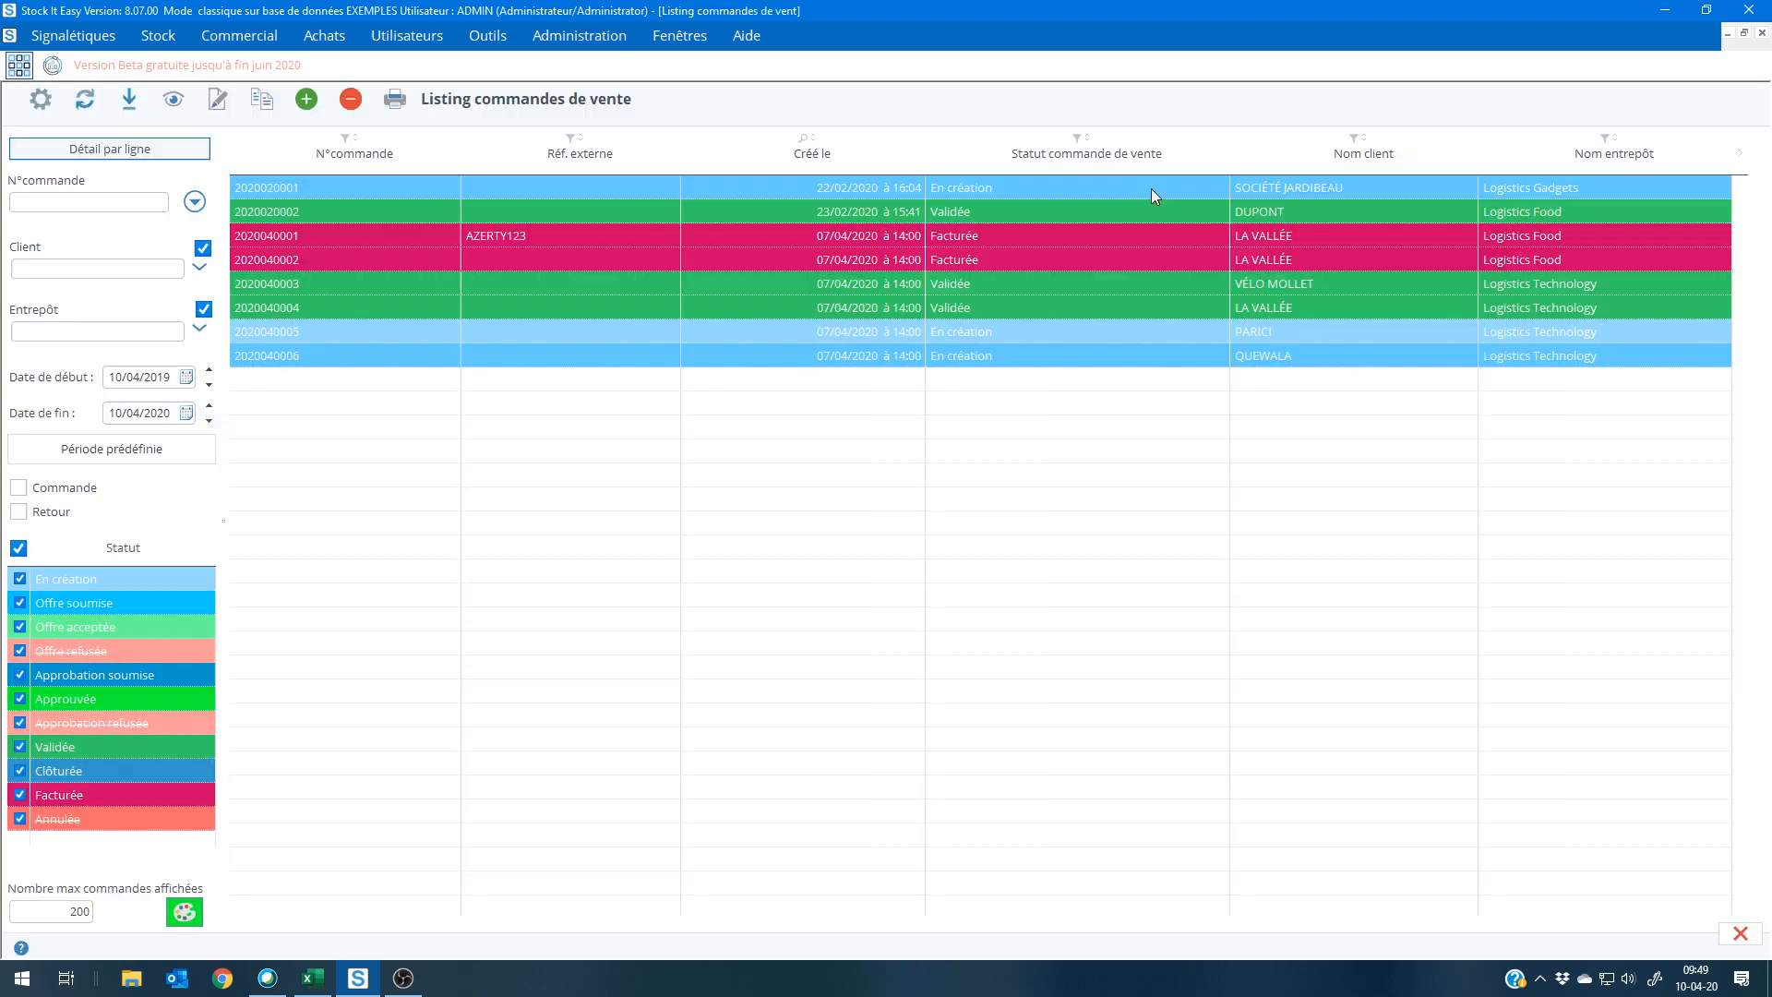
double_click(772, 331)
click(652, 231)
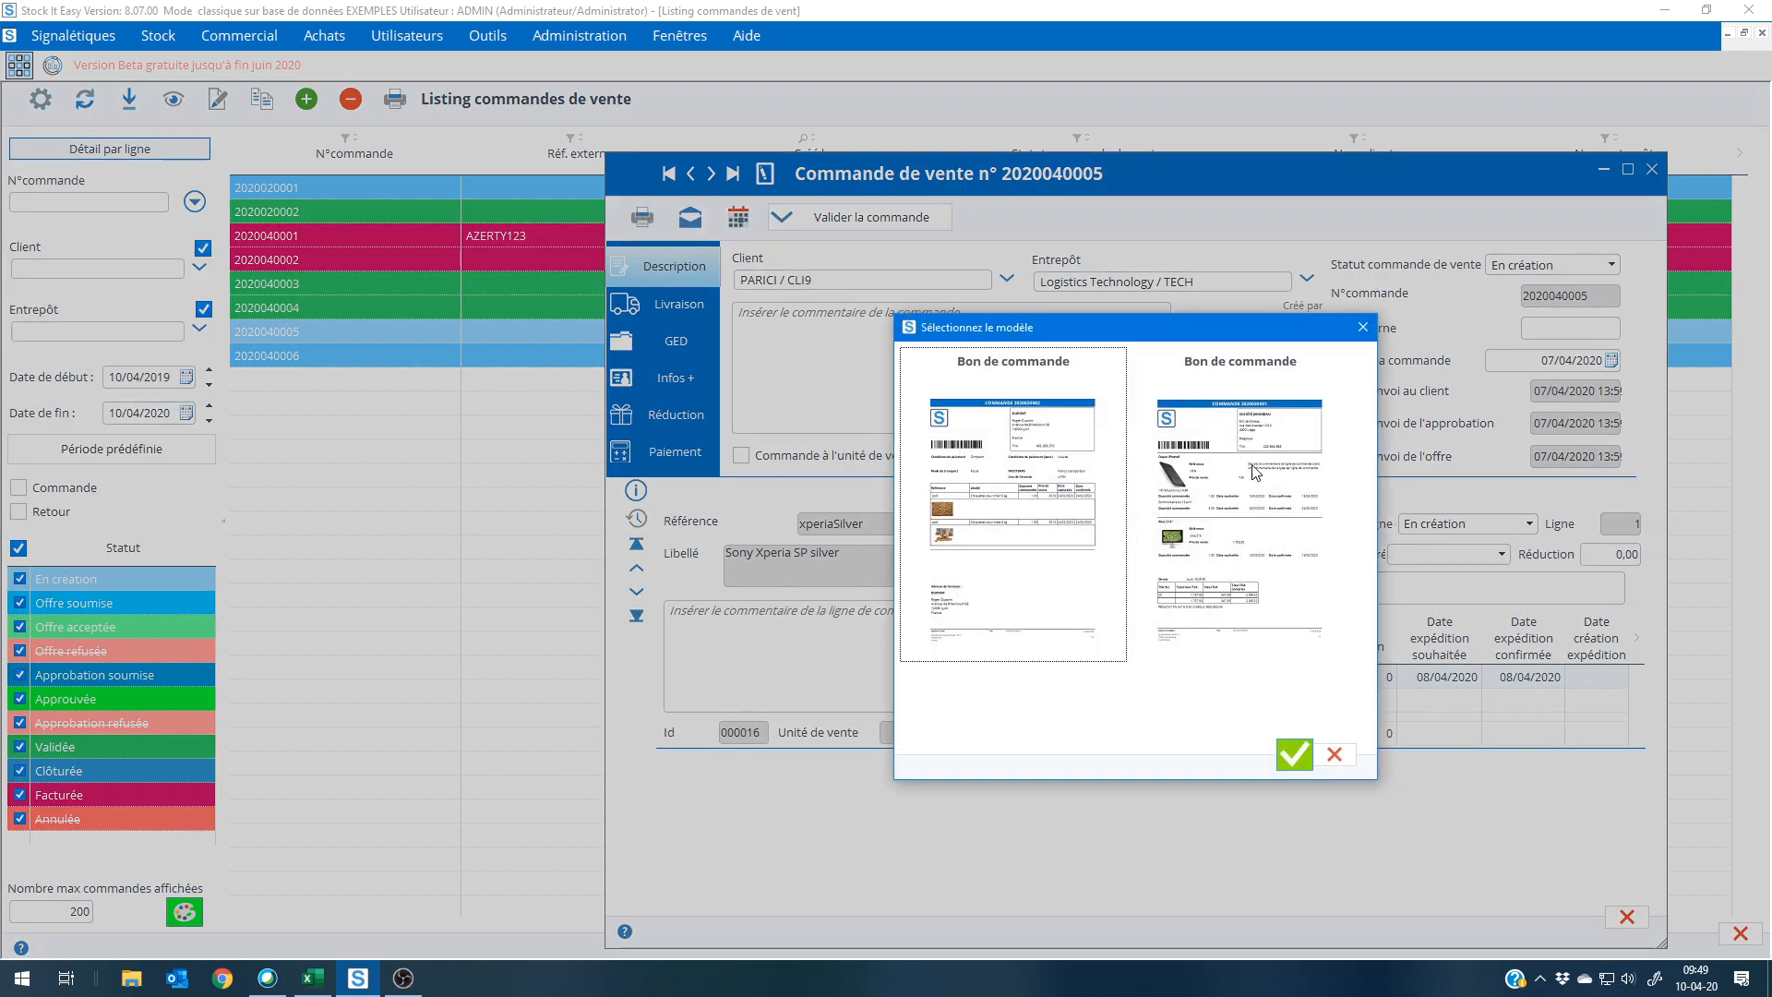
click(1297, 755)
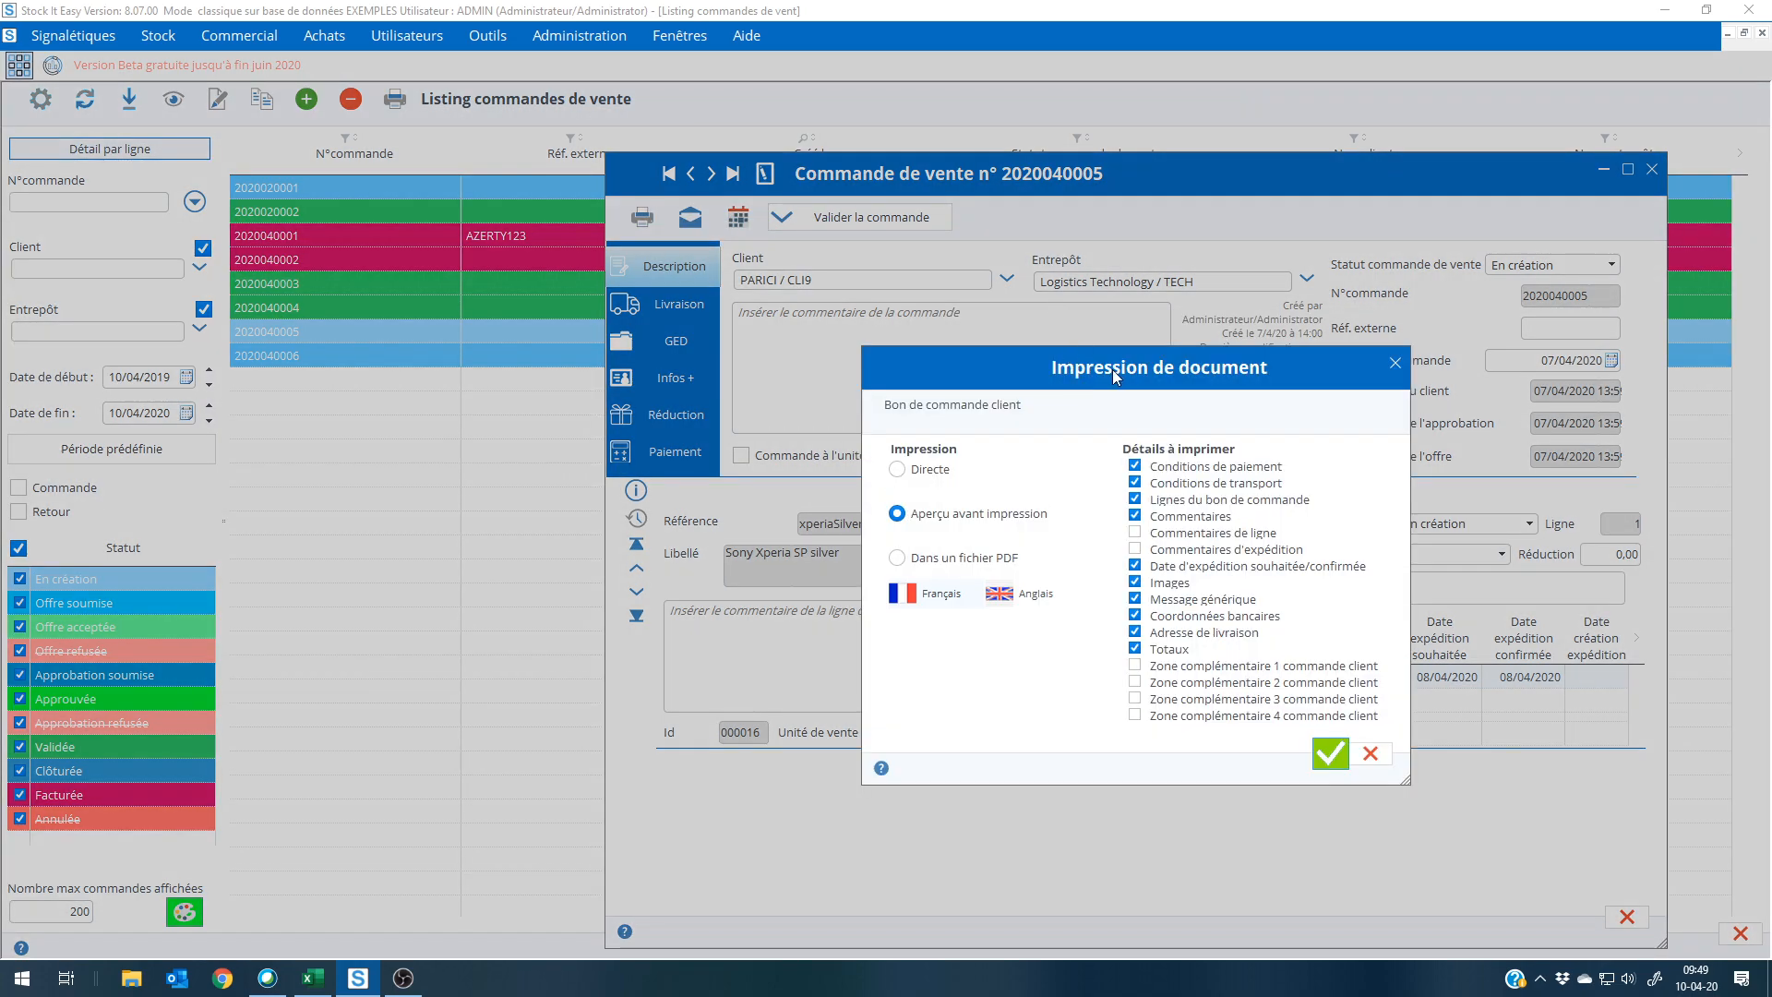
Step: Place Conditions de paiement below Lignes du bon de commande in the details to print, and preview the order document
drag(1113, 369, 988, 291)
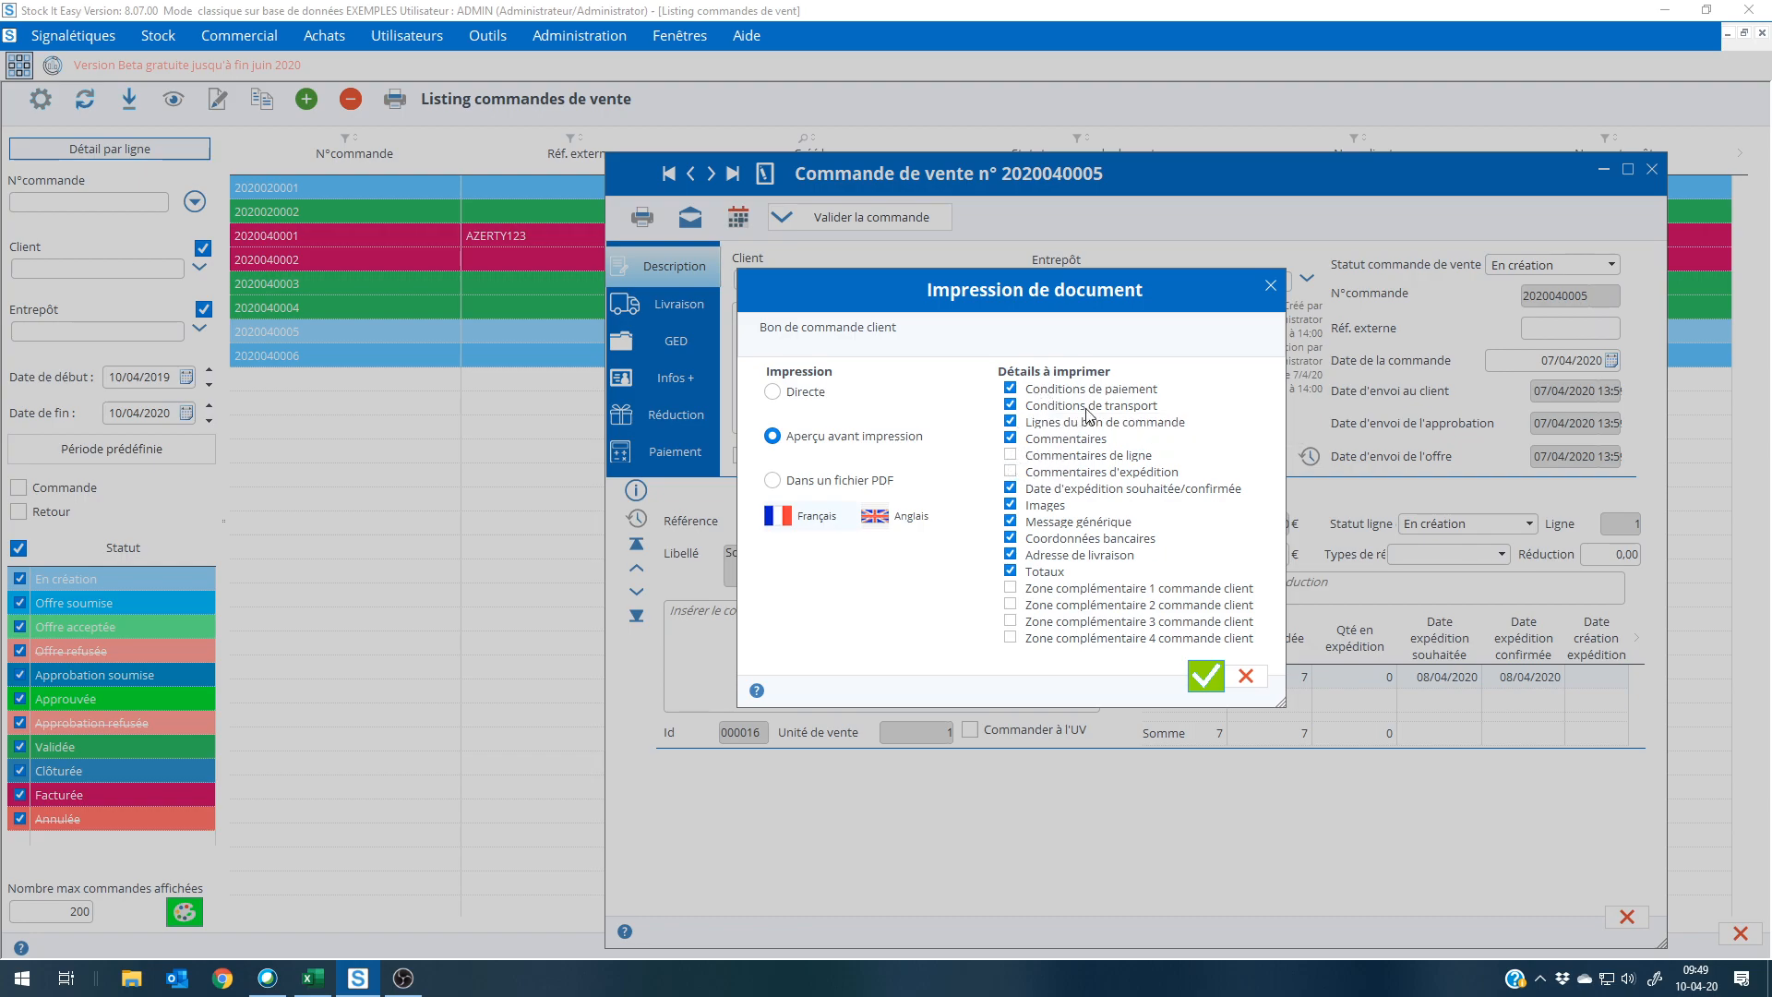
drag(1122, 390, 1105, 441)
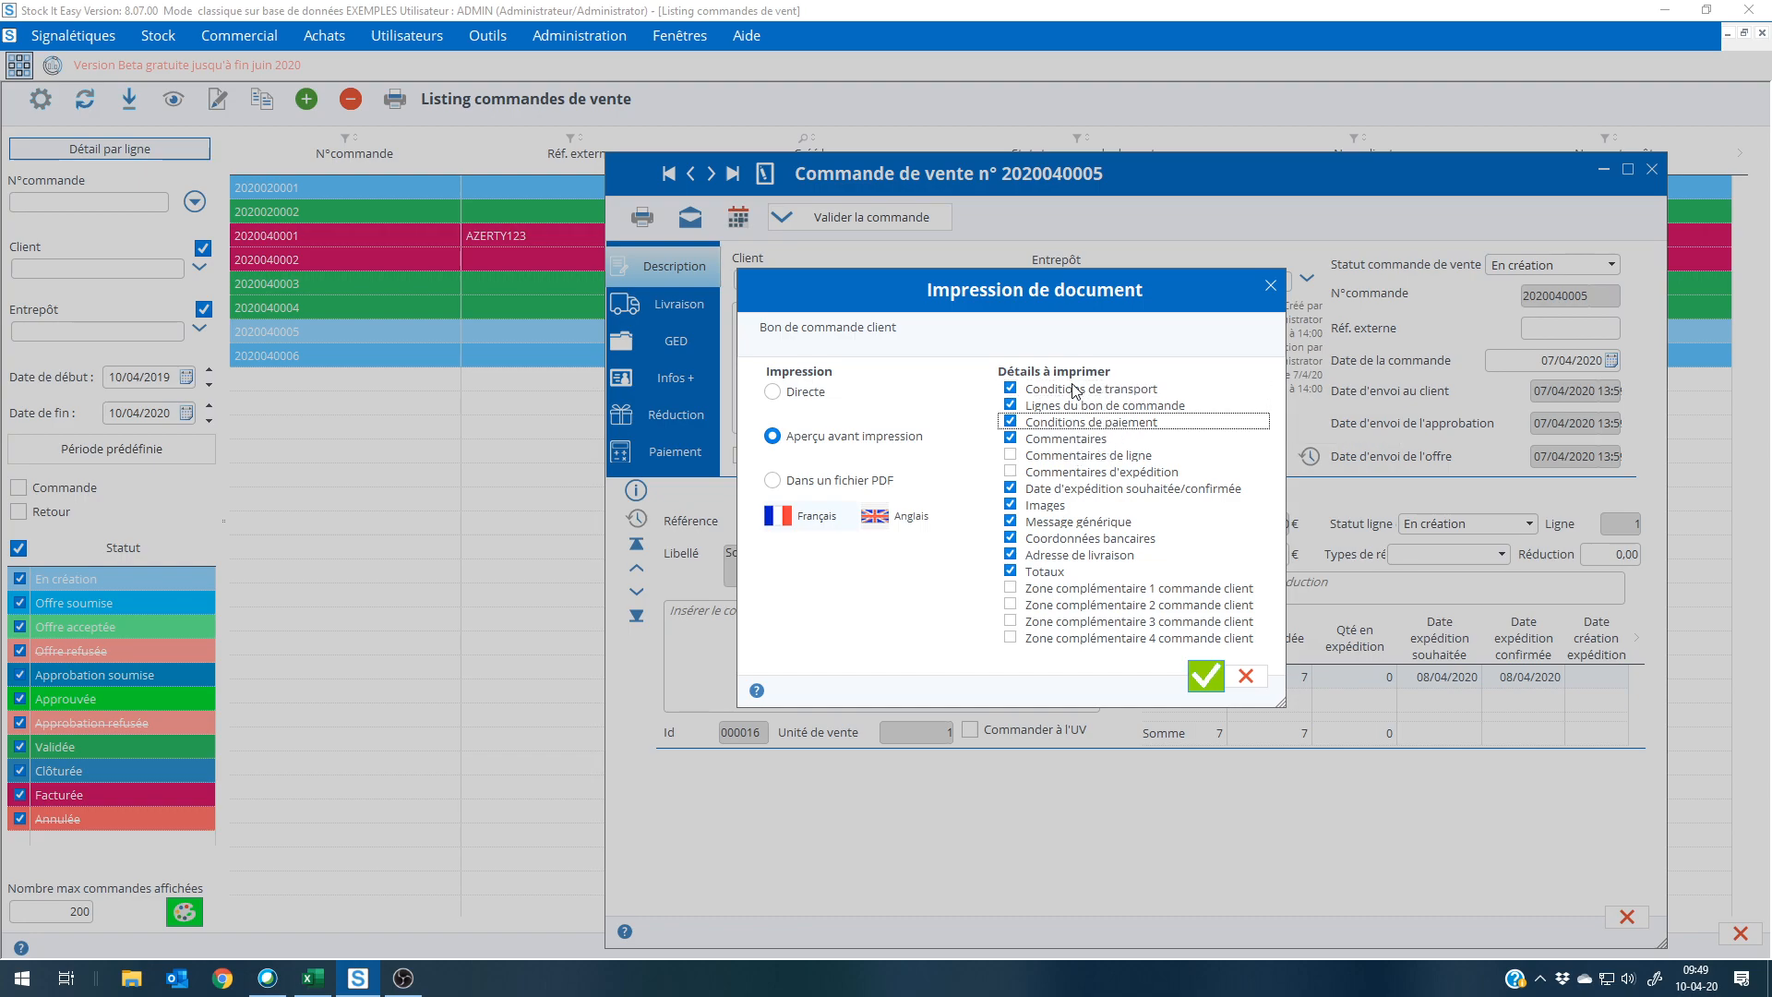
click(1194, 683)
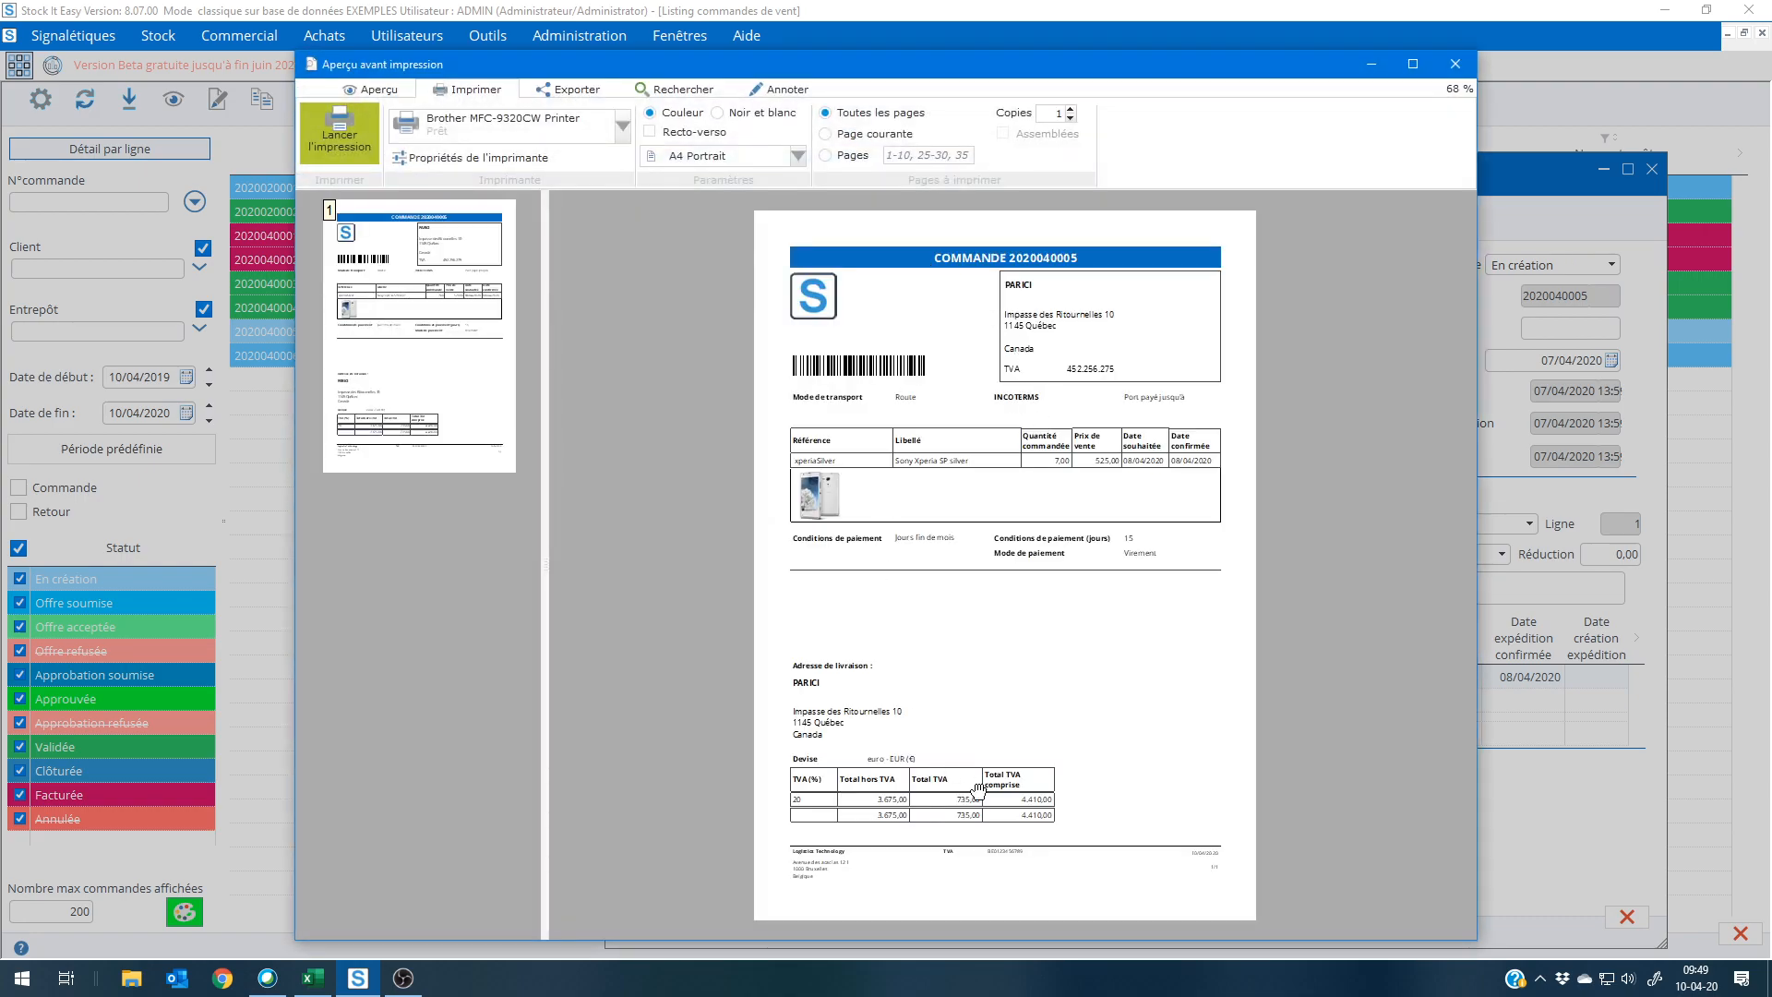
click(1456, 64)
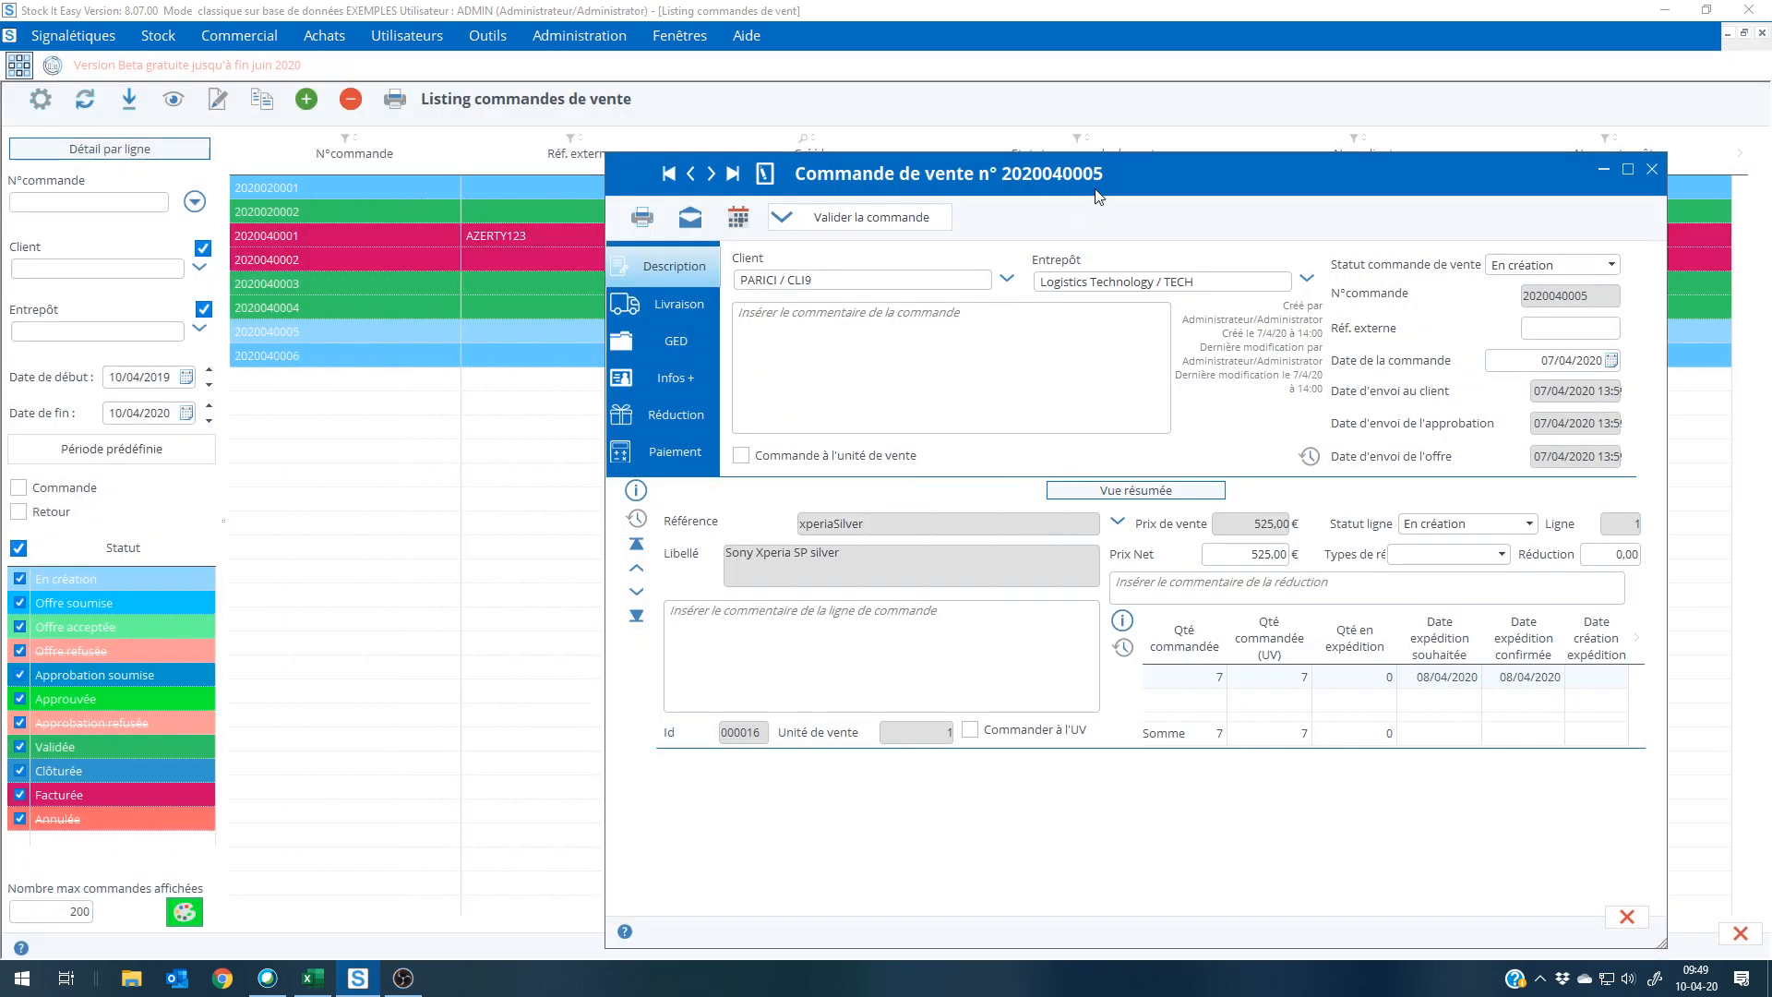
Step: Close the xperiaSilver sales order and return to the main menu
drag(1074, 176, 814, 87)
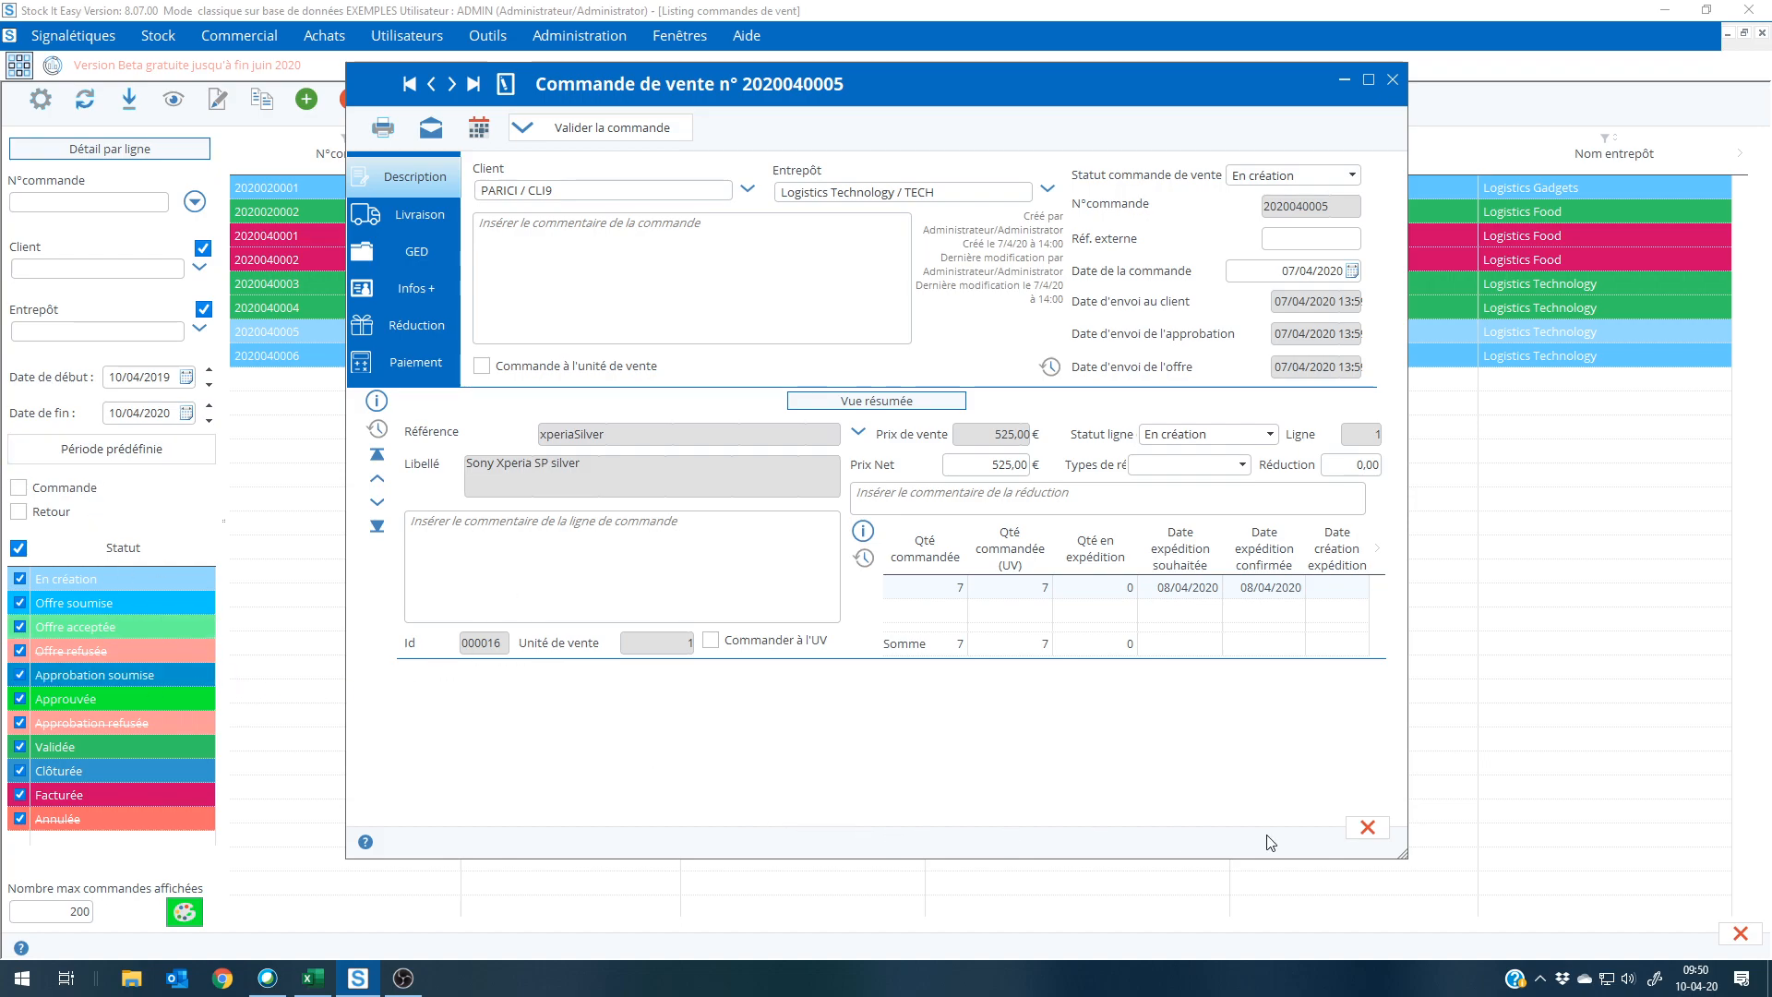
click(1365, 830)
click(19, 64)
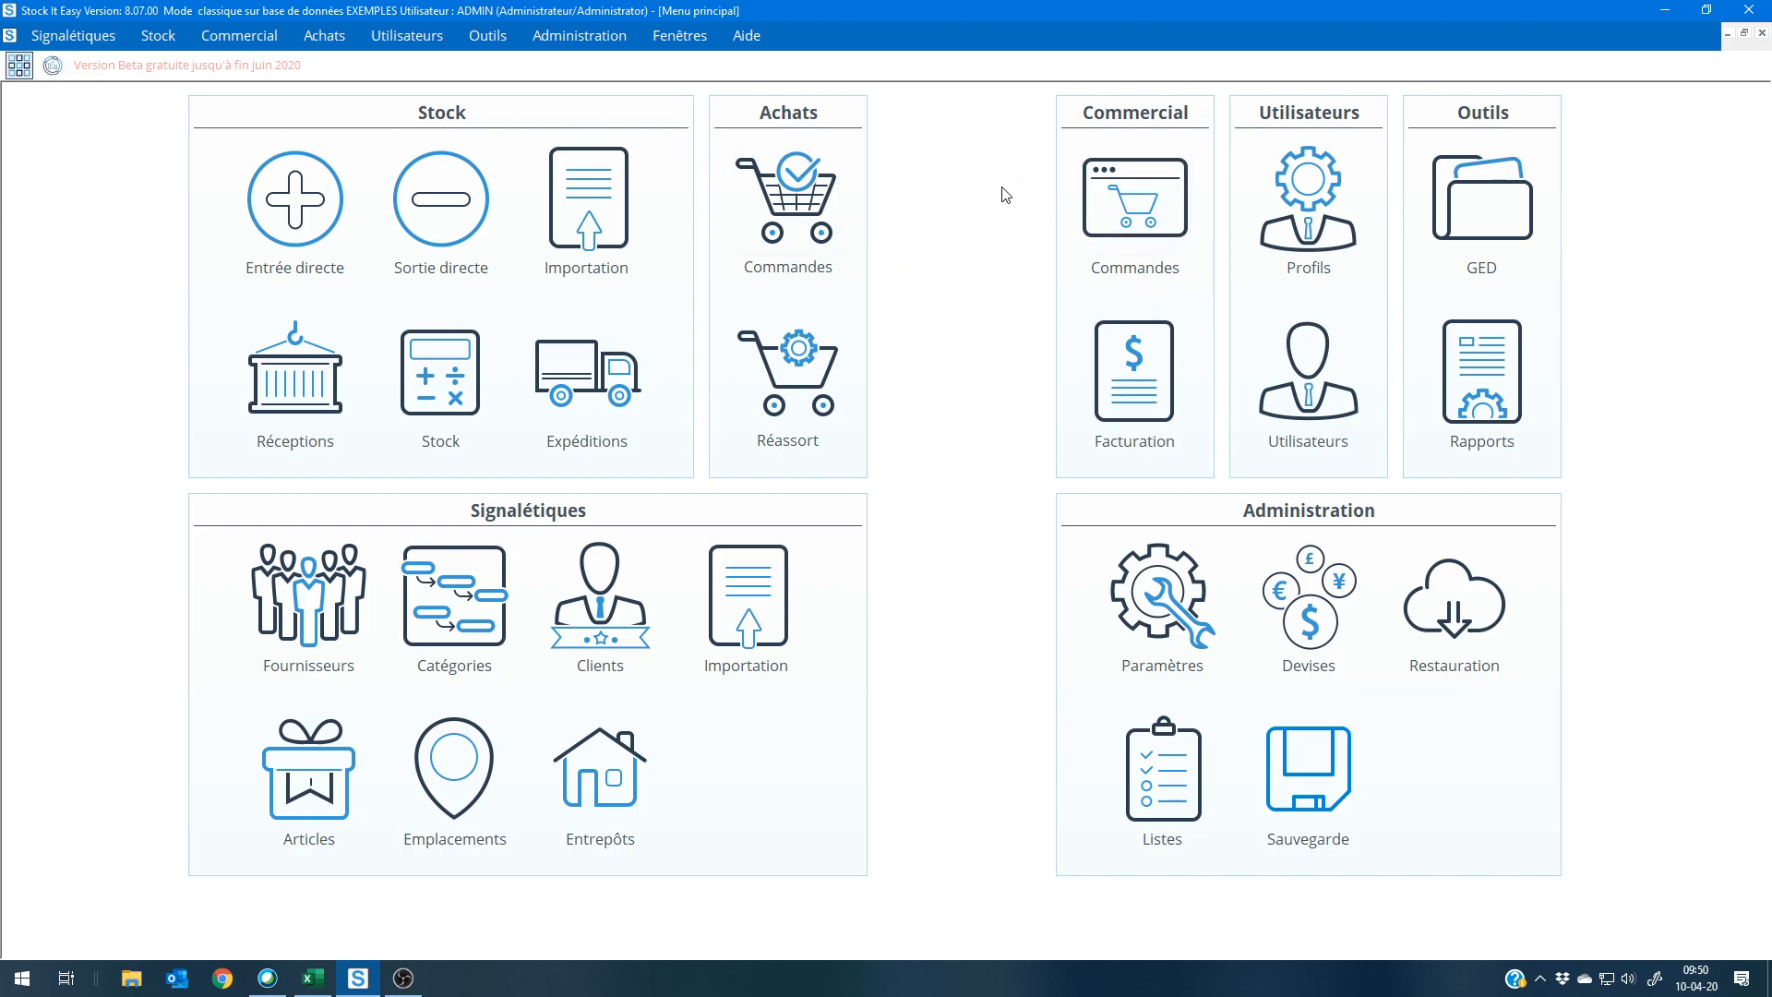
Step: Review the order settings (Commandes) of supplier Apple, closing the record and returning to the main menu
click(313, 600)
double_click(343, 248)
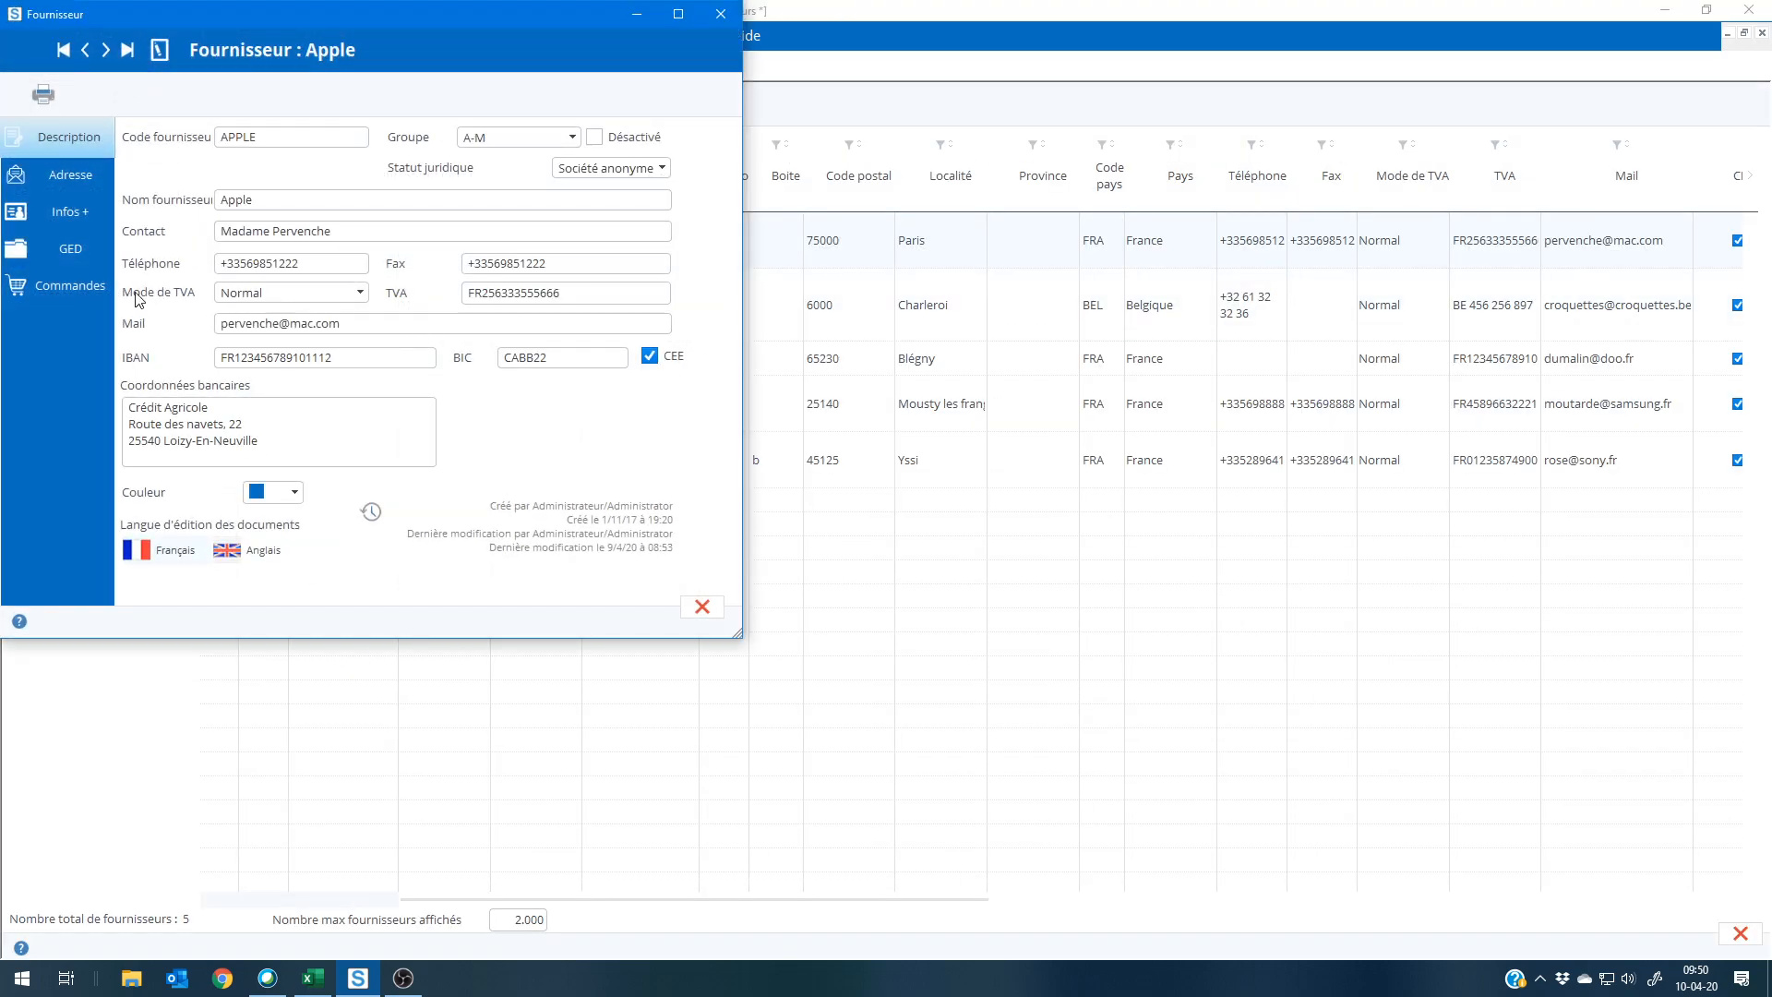
click(83, 289)
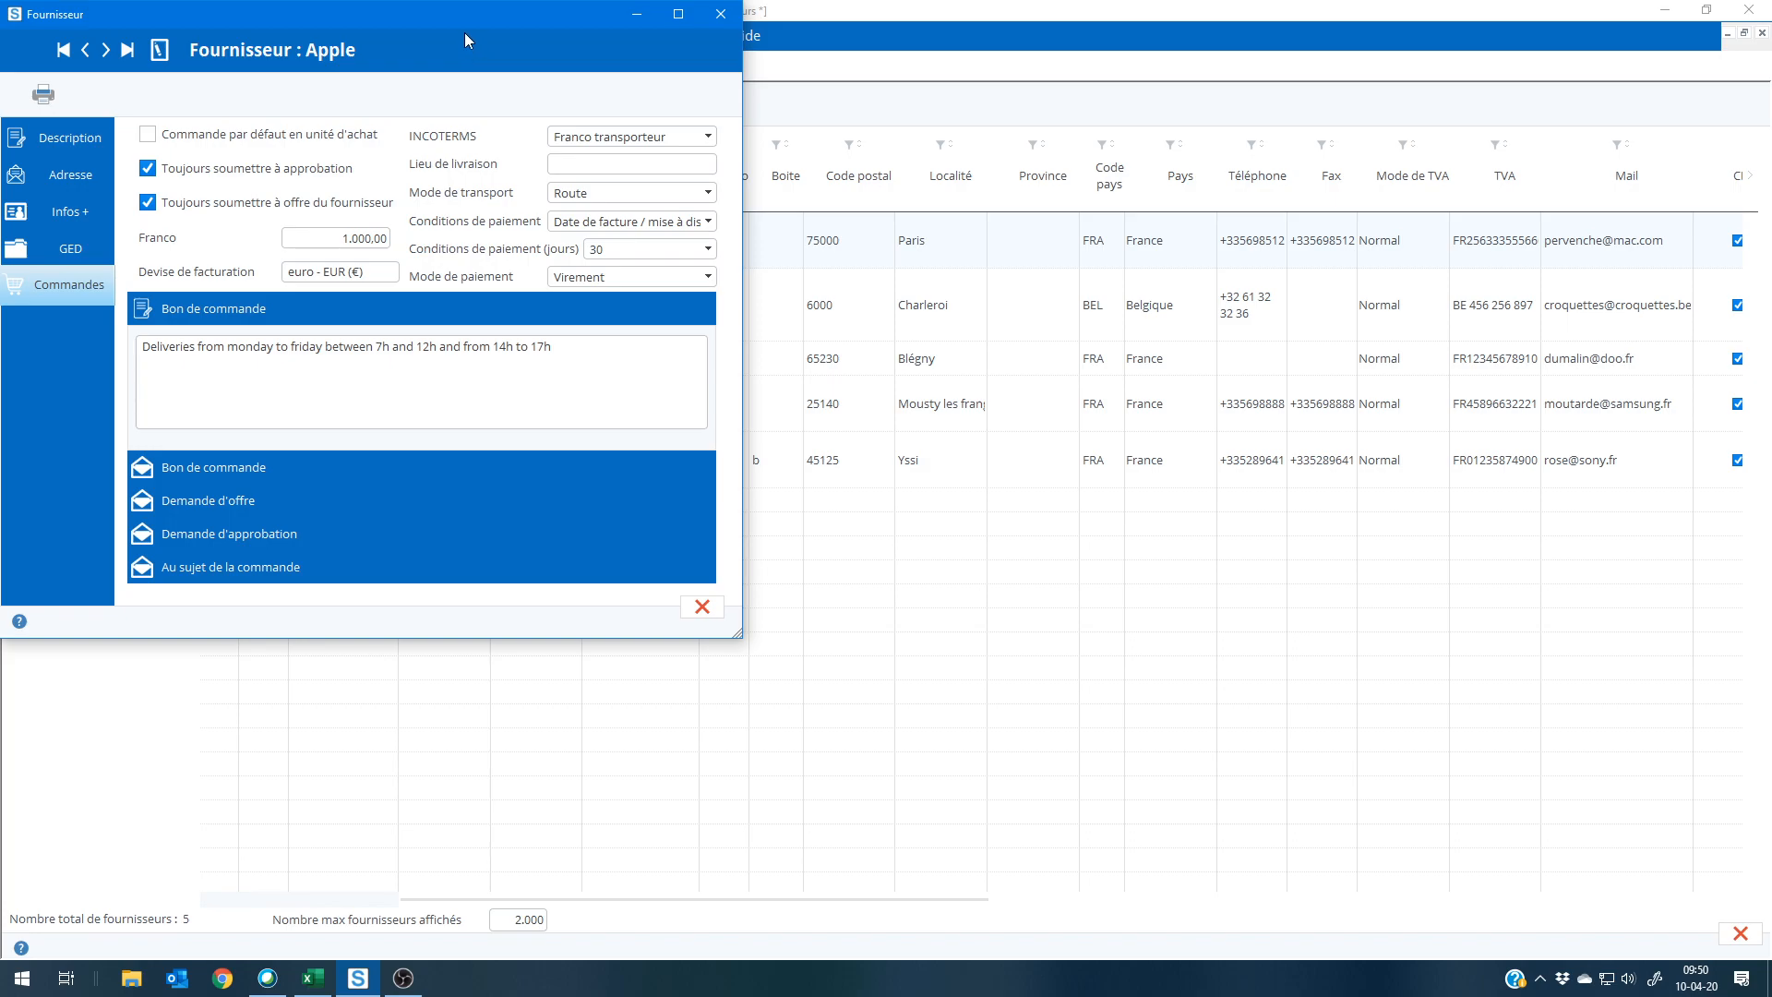
drag(472, 19, 757, 70)
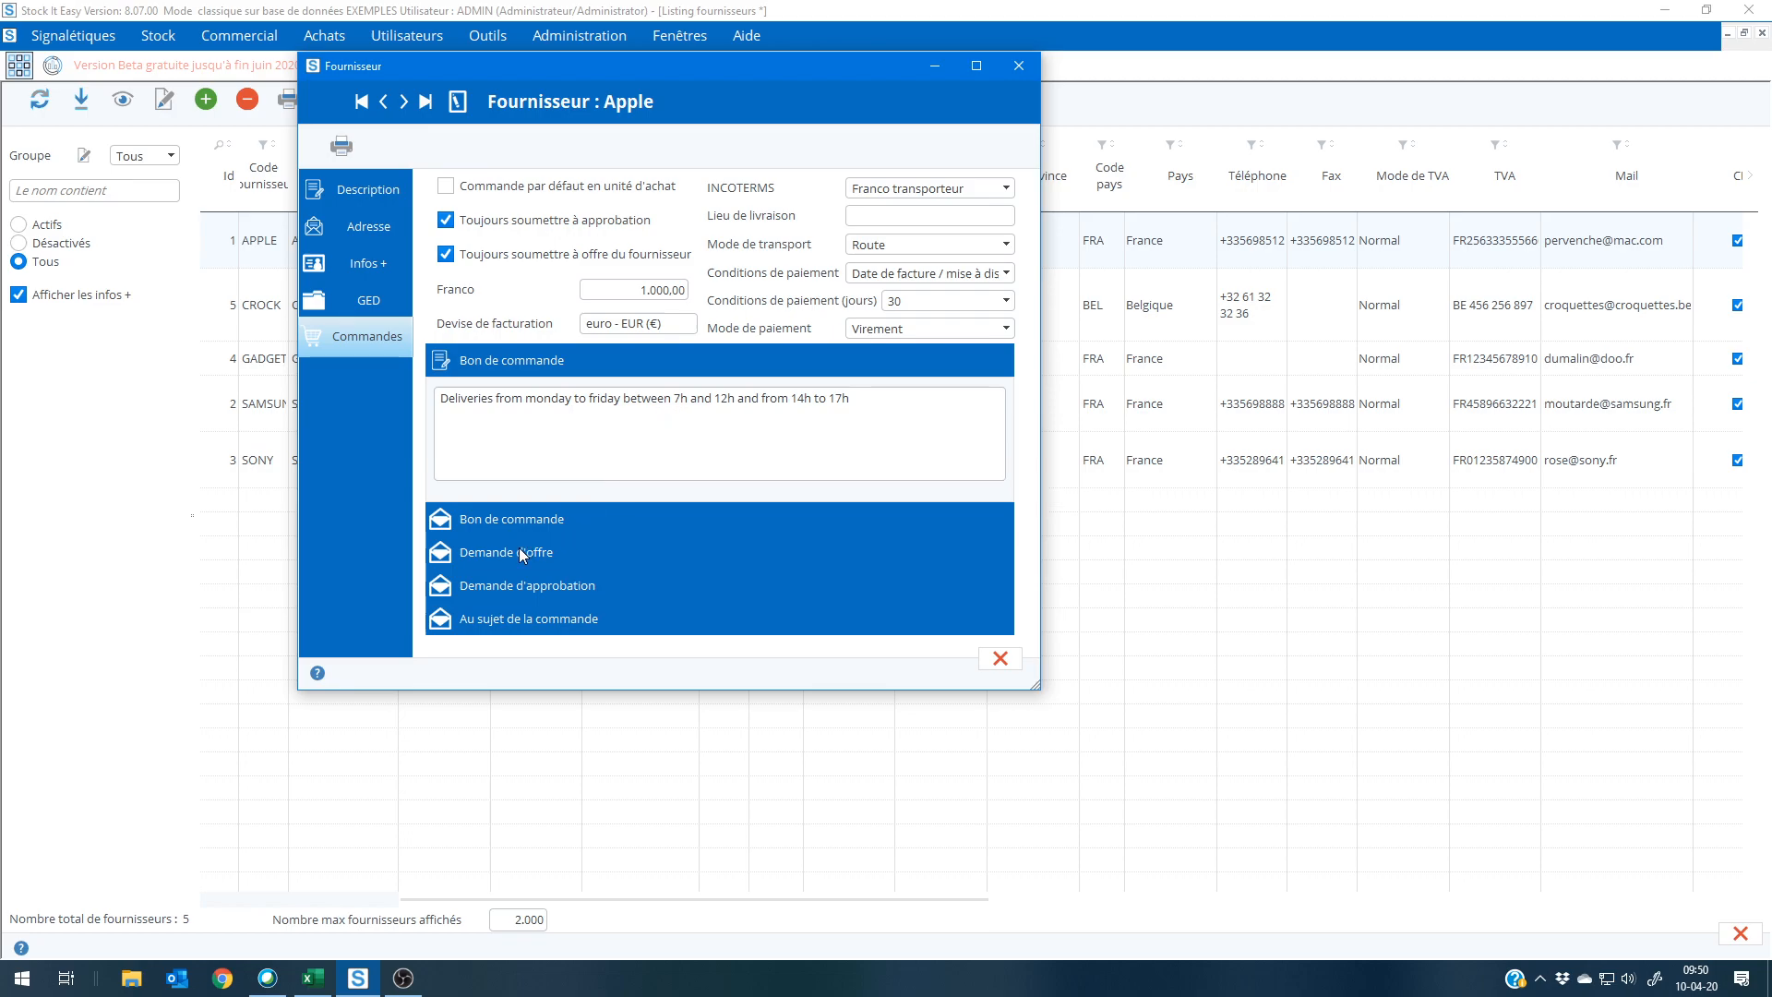
click(1006, 663)
click(19, 68)
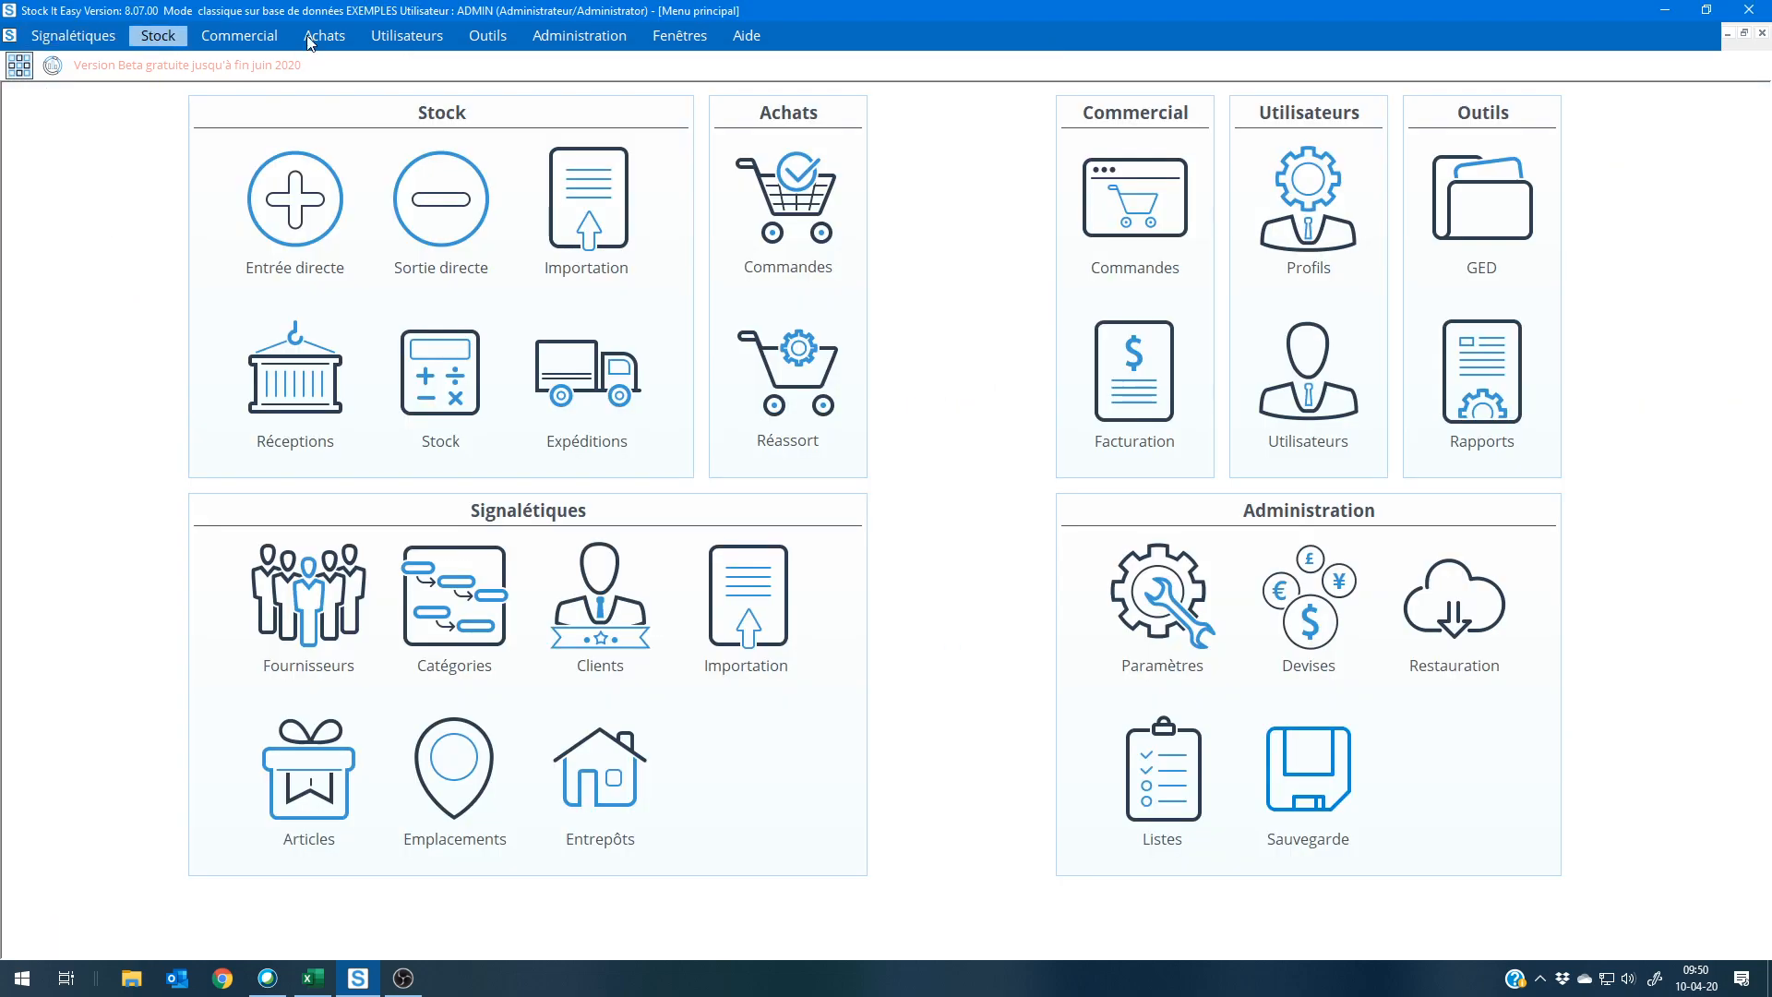
Step: Open the client list and view the billing and delivery addresses of the first client and of LA VALLÉE
click(602, 591)
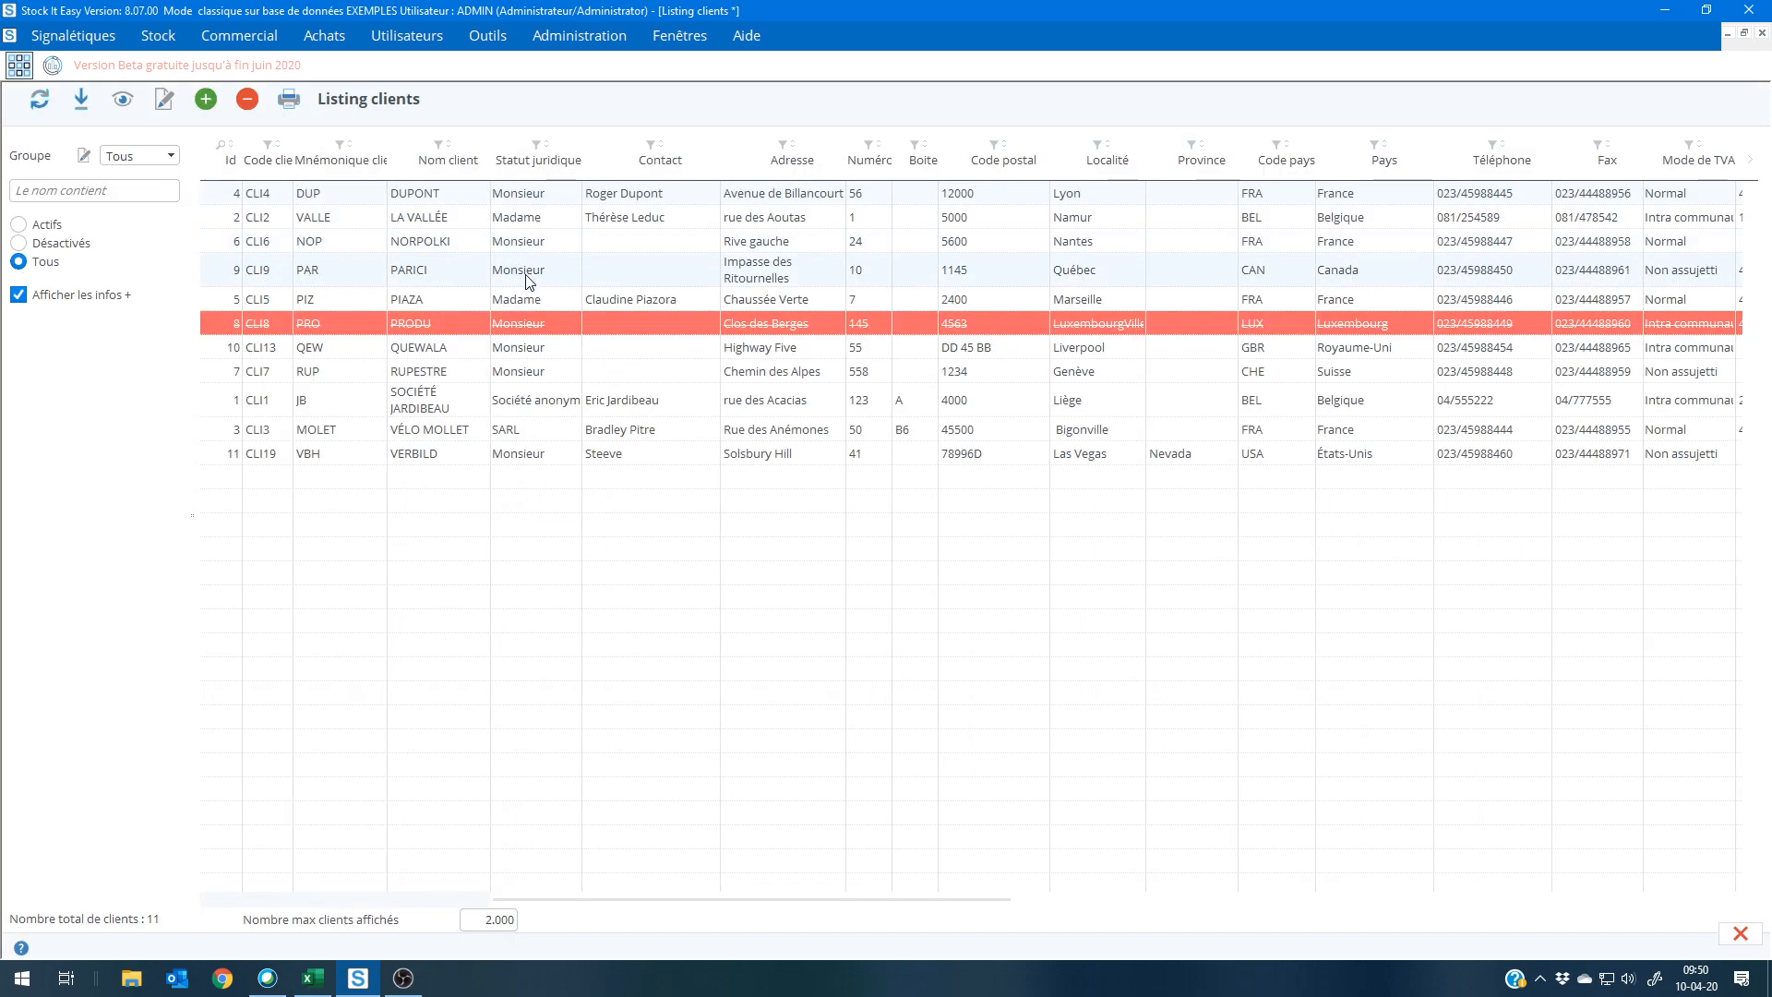
double_click(531, 202)
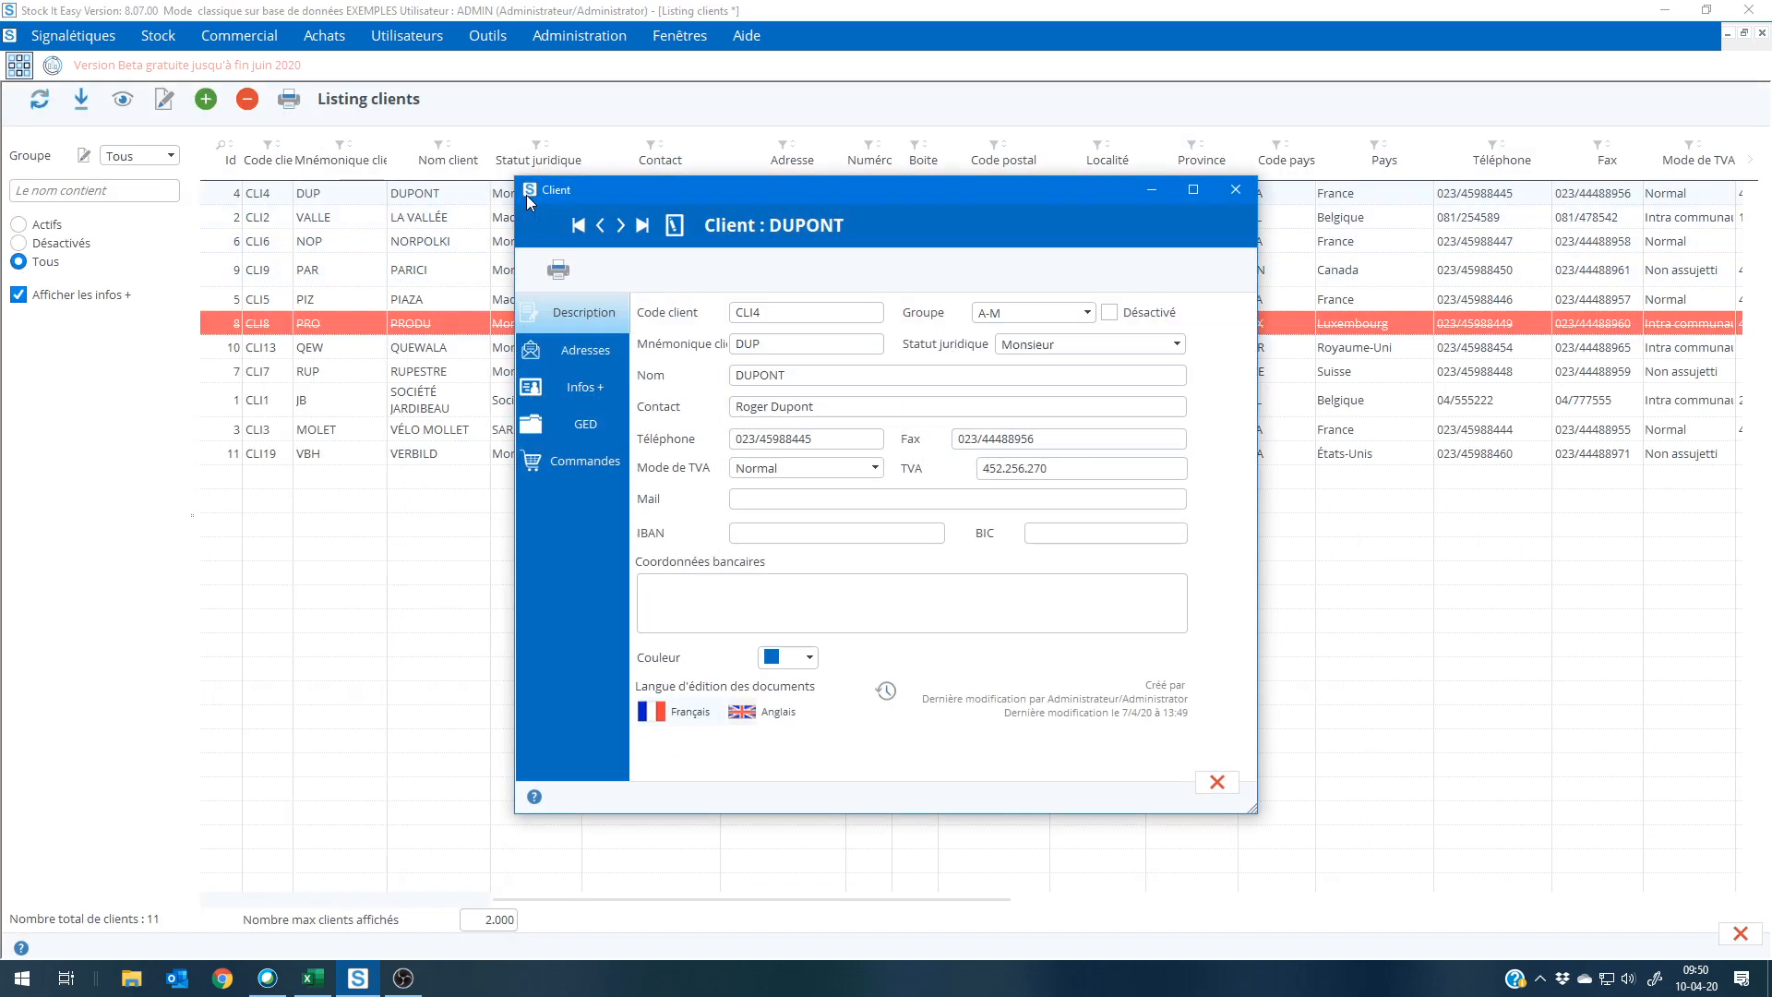
click(561, 350)
click(622, 226)
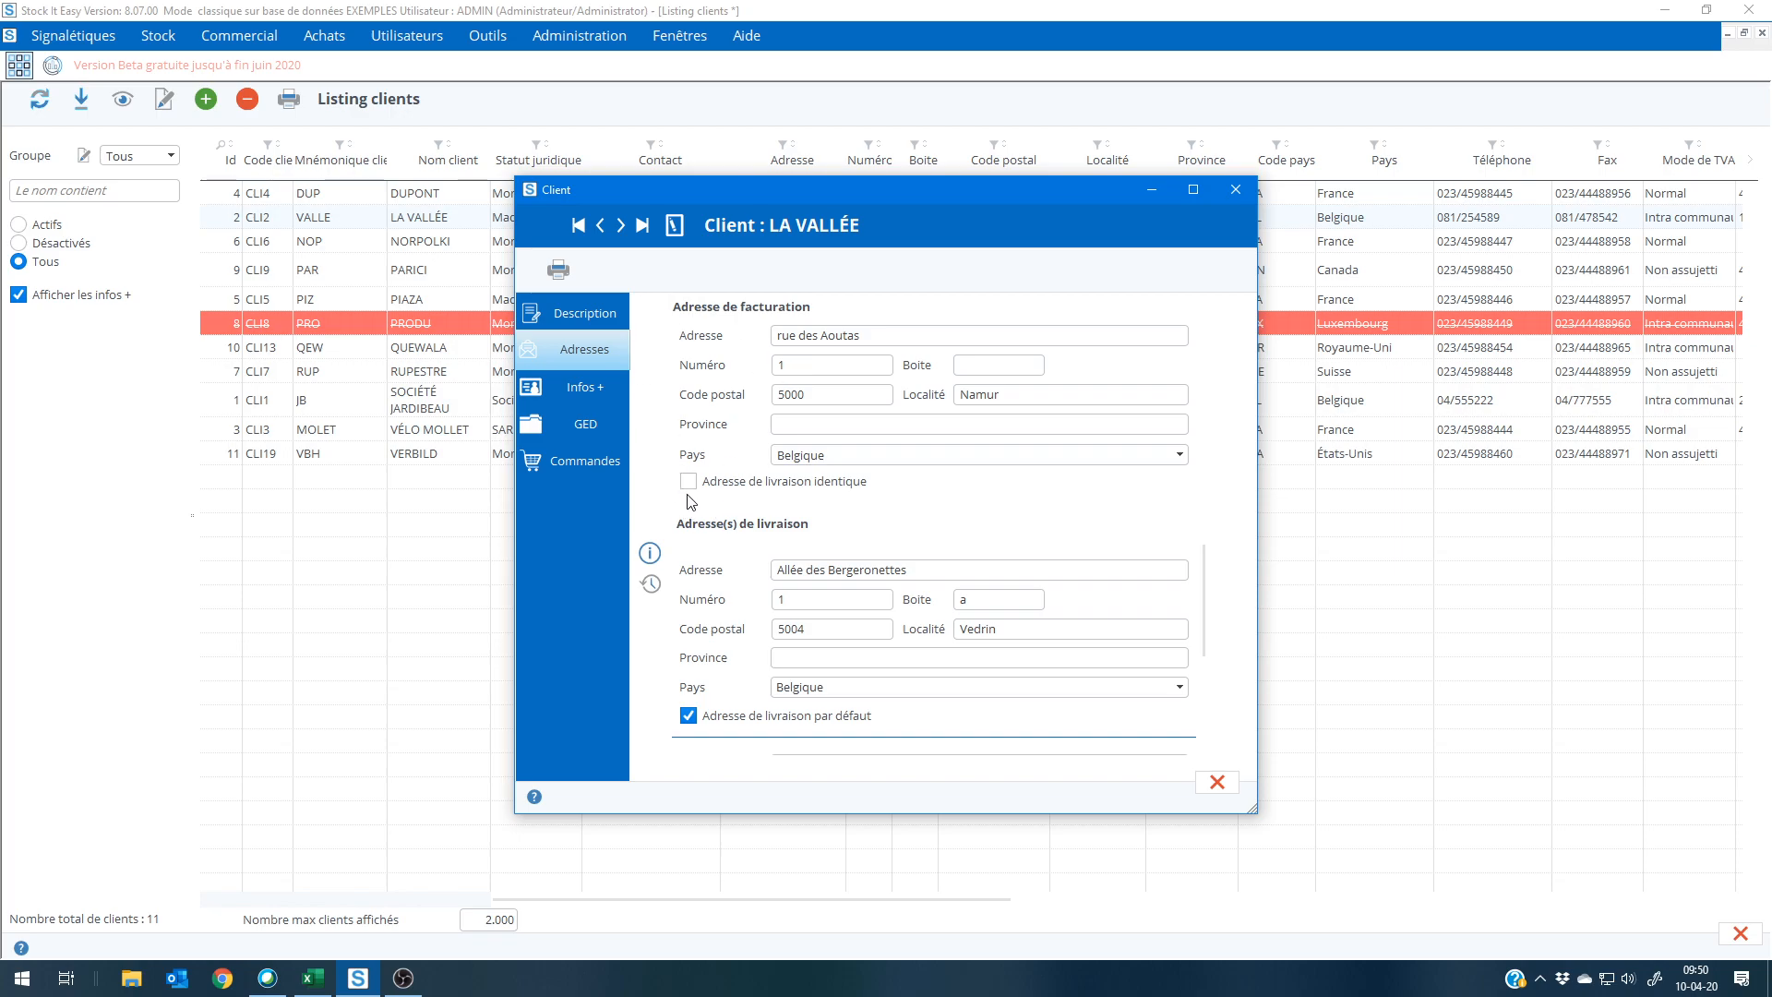
mouse_move(1208, 637)
mouse_down()
mouse_move(1209, 729)
mouse_move(1209, 620)
mouse_up()
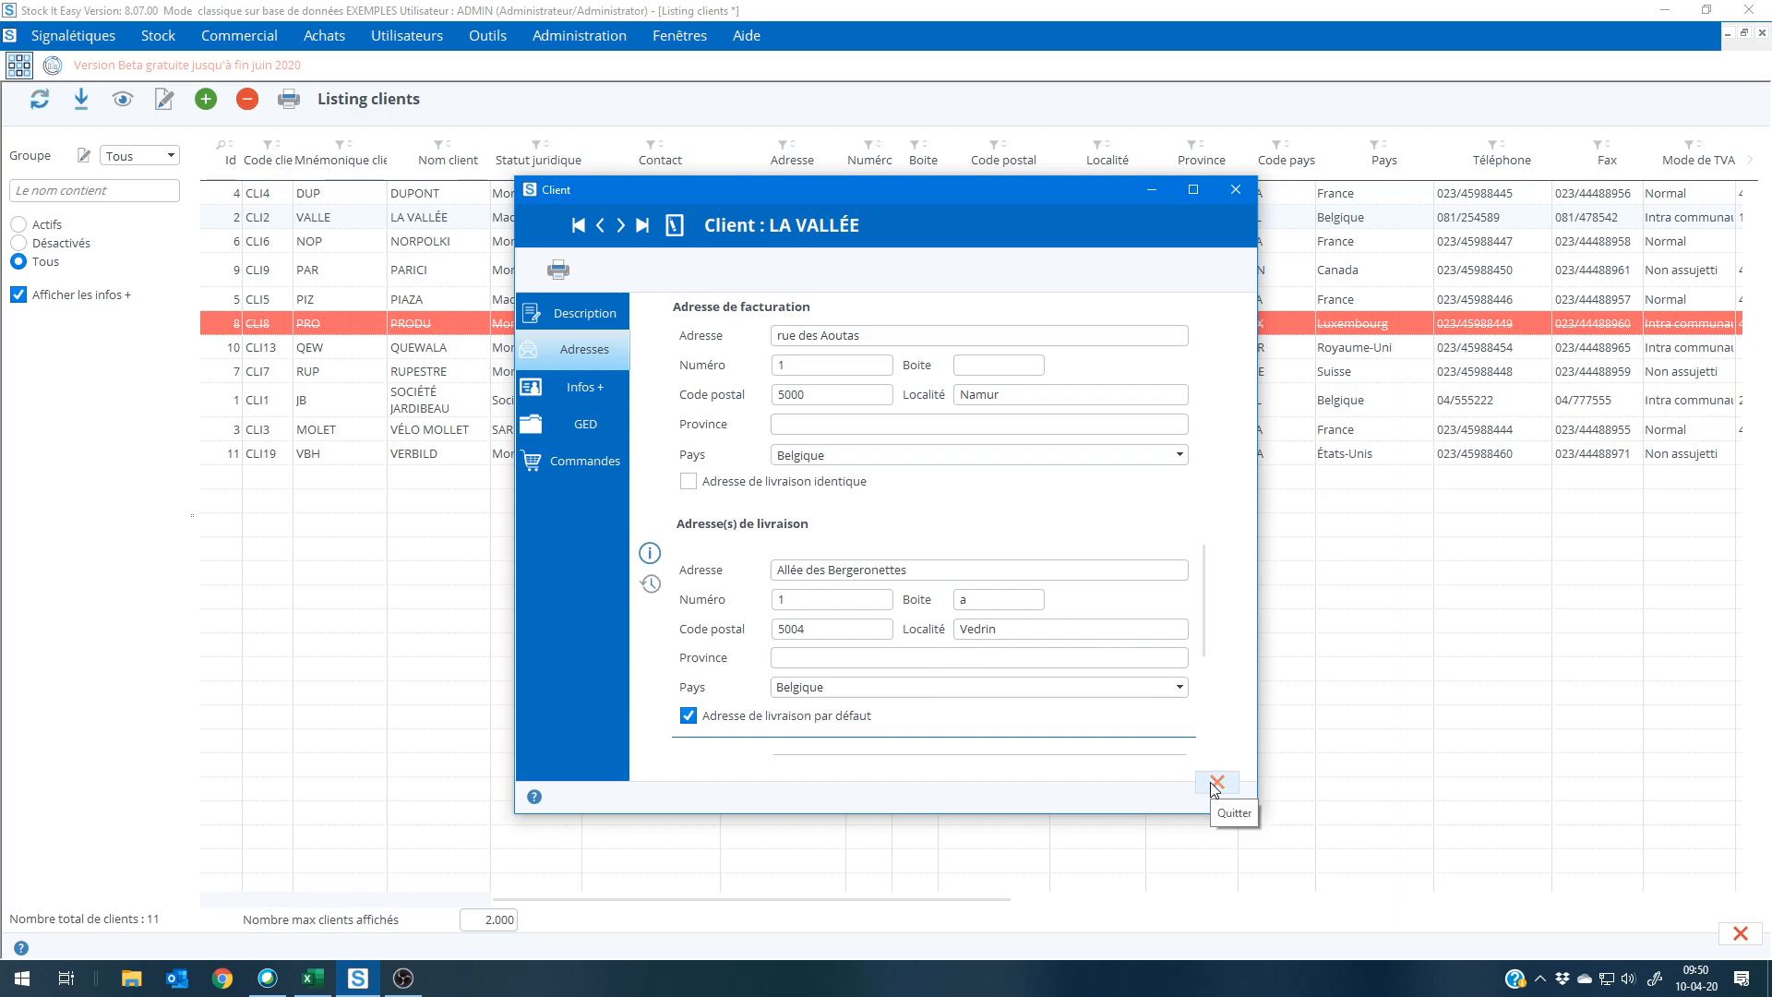
Step: Review the order settings (Commandes) of the open client record and close the record
click(585, 460)
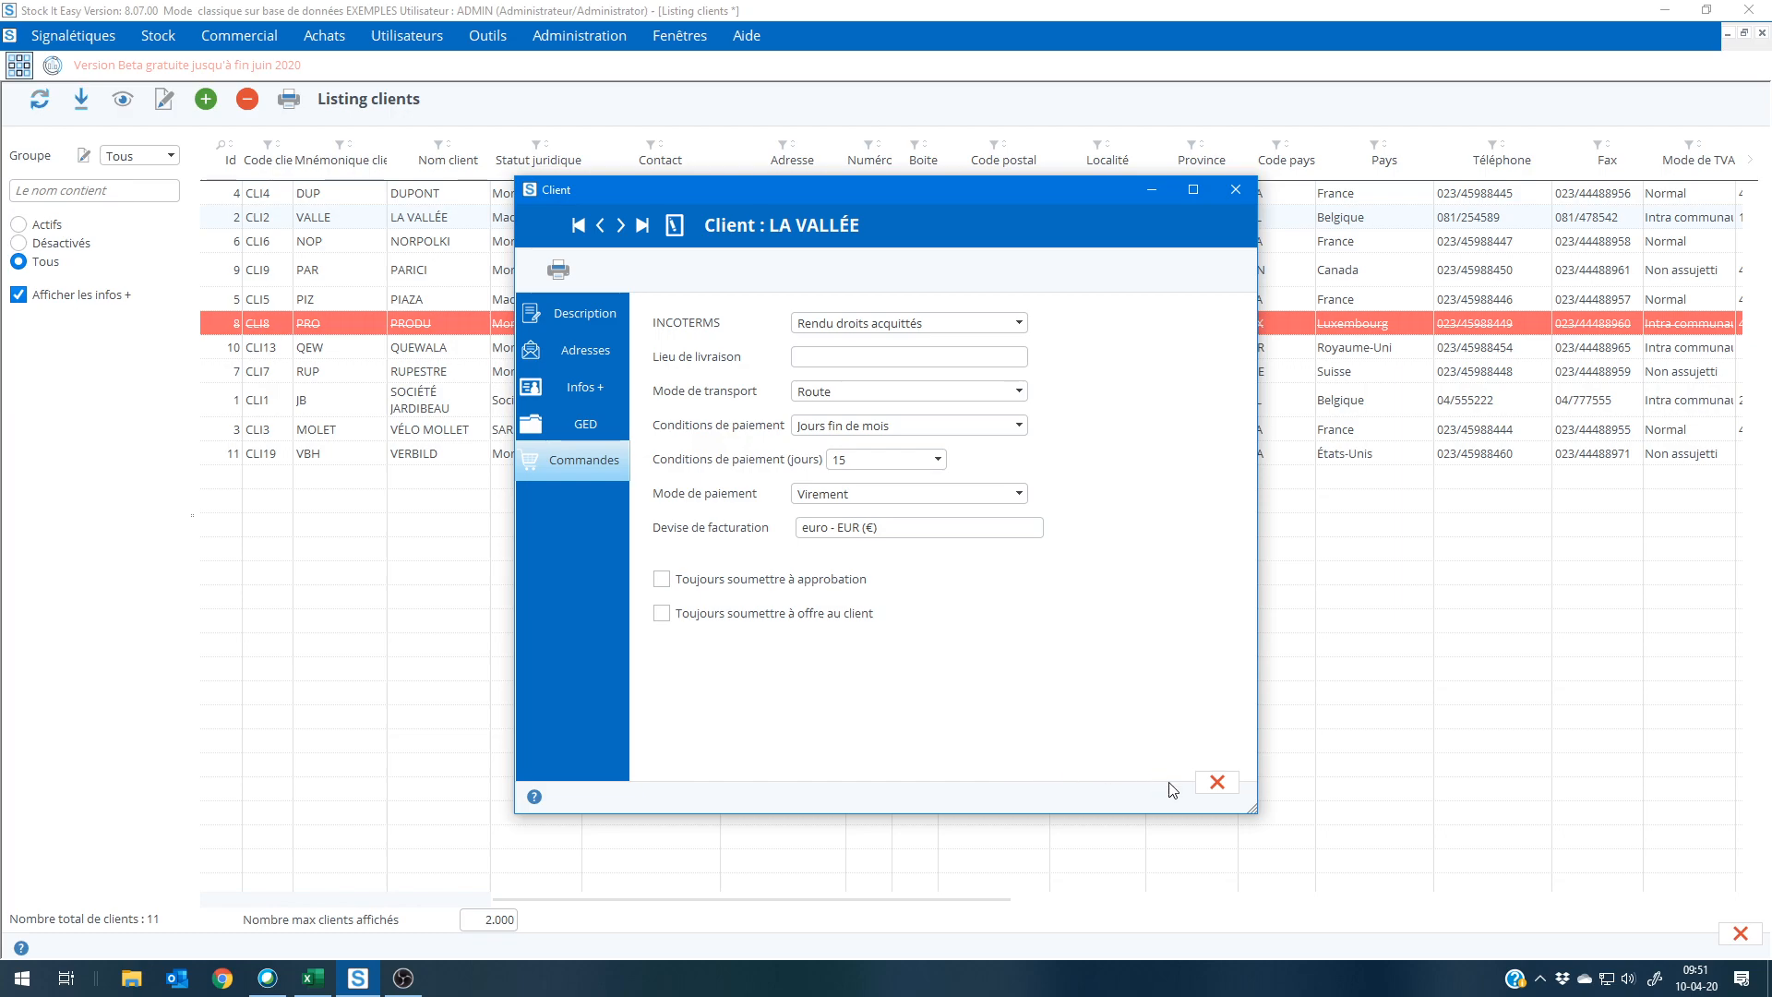
click(1217, 782)
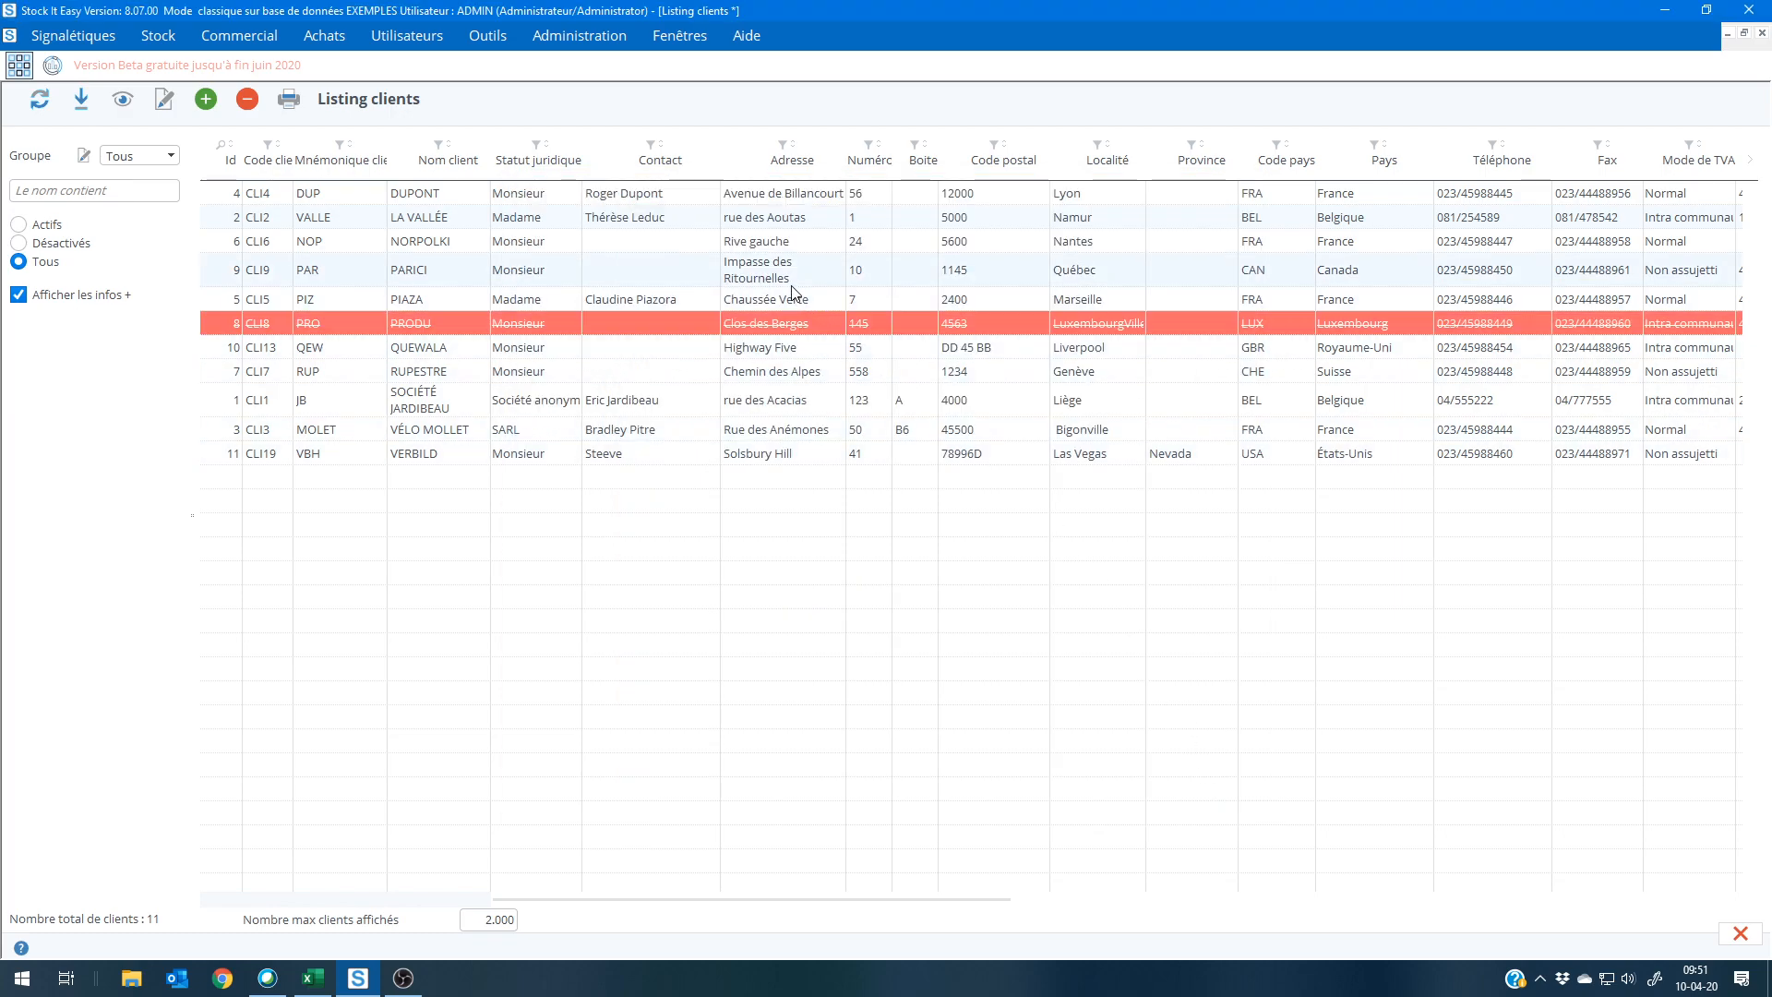
Step: View a sales order from the dashboard's quick access (Accès rapide) by entering its order barcode, closing it and returning to the main menu
click(53, 67)
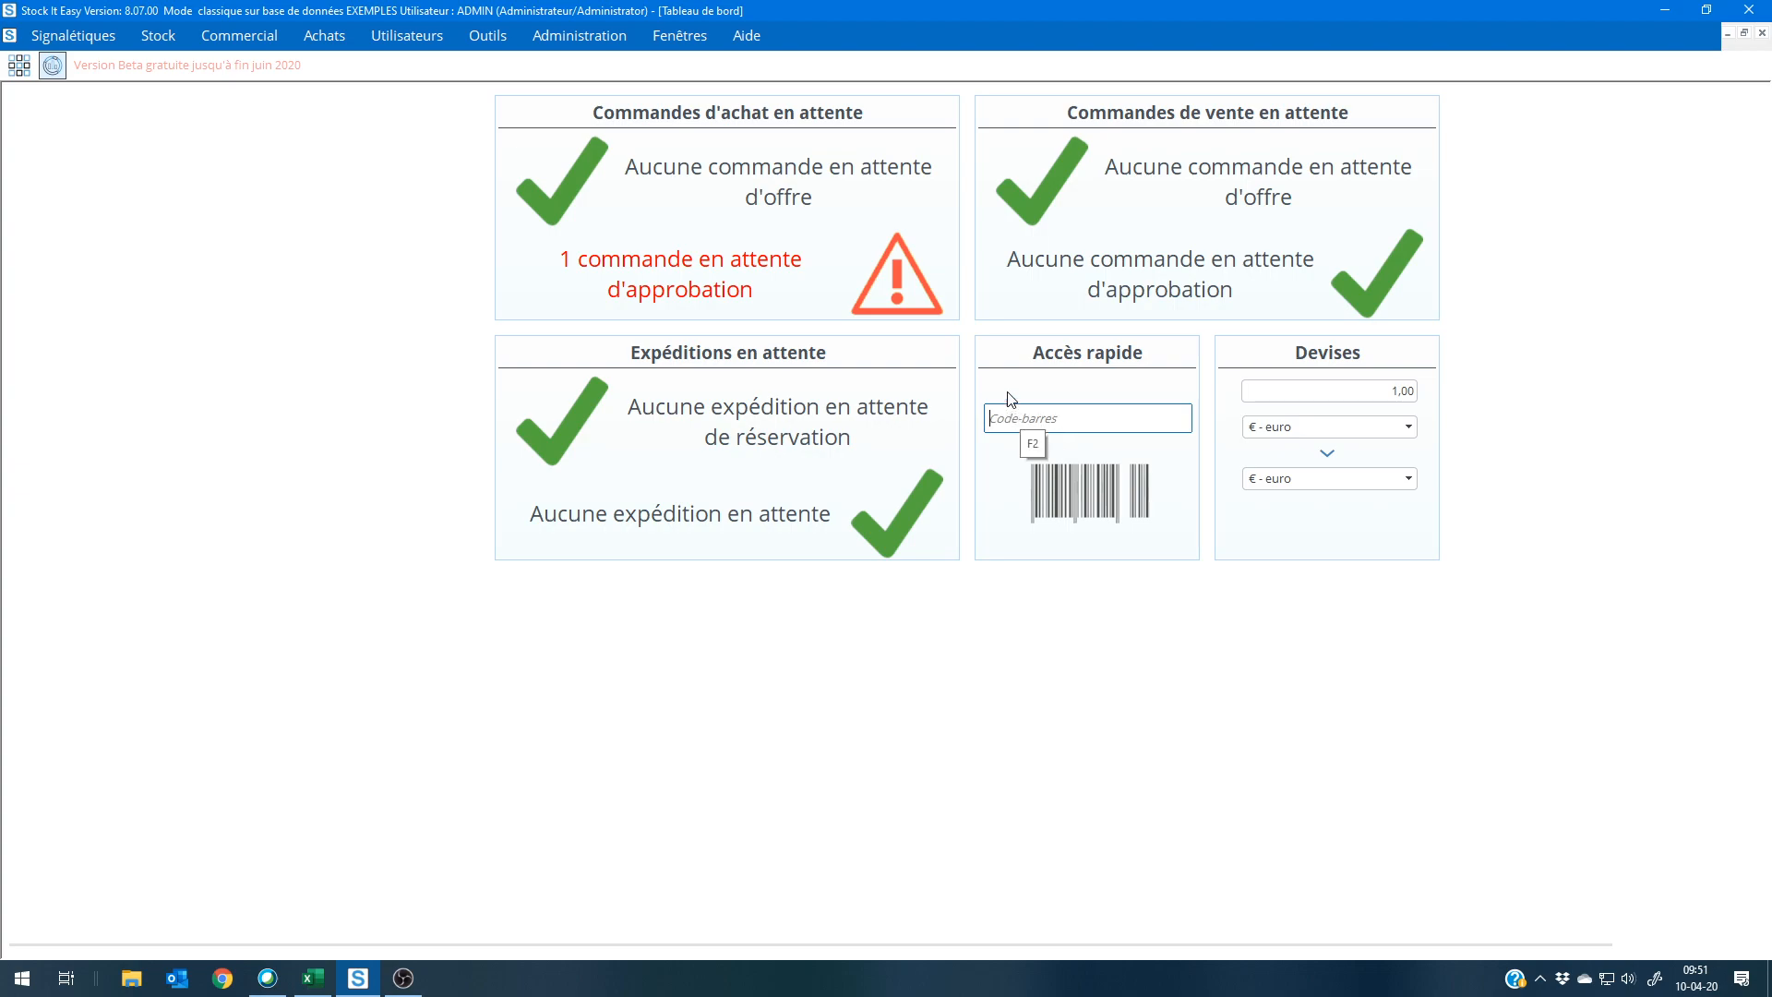
text((SO)2020040002)
key(Return)
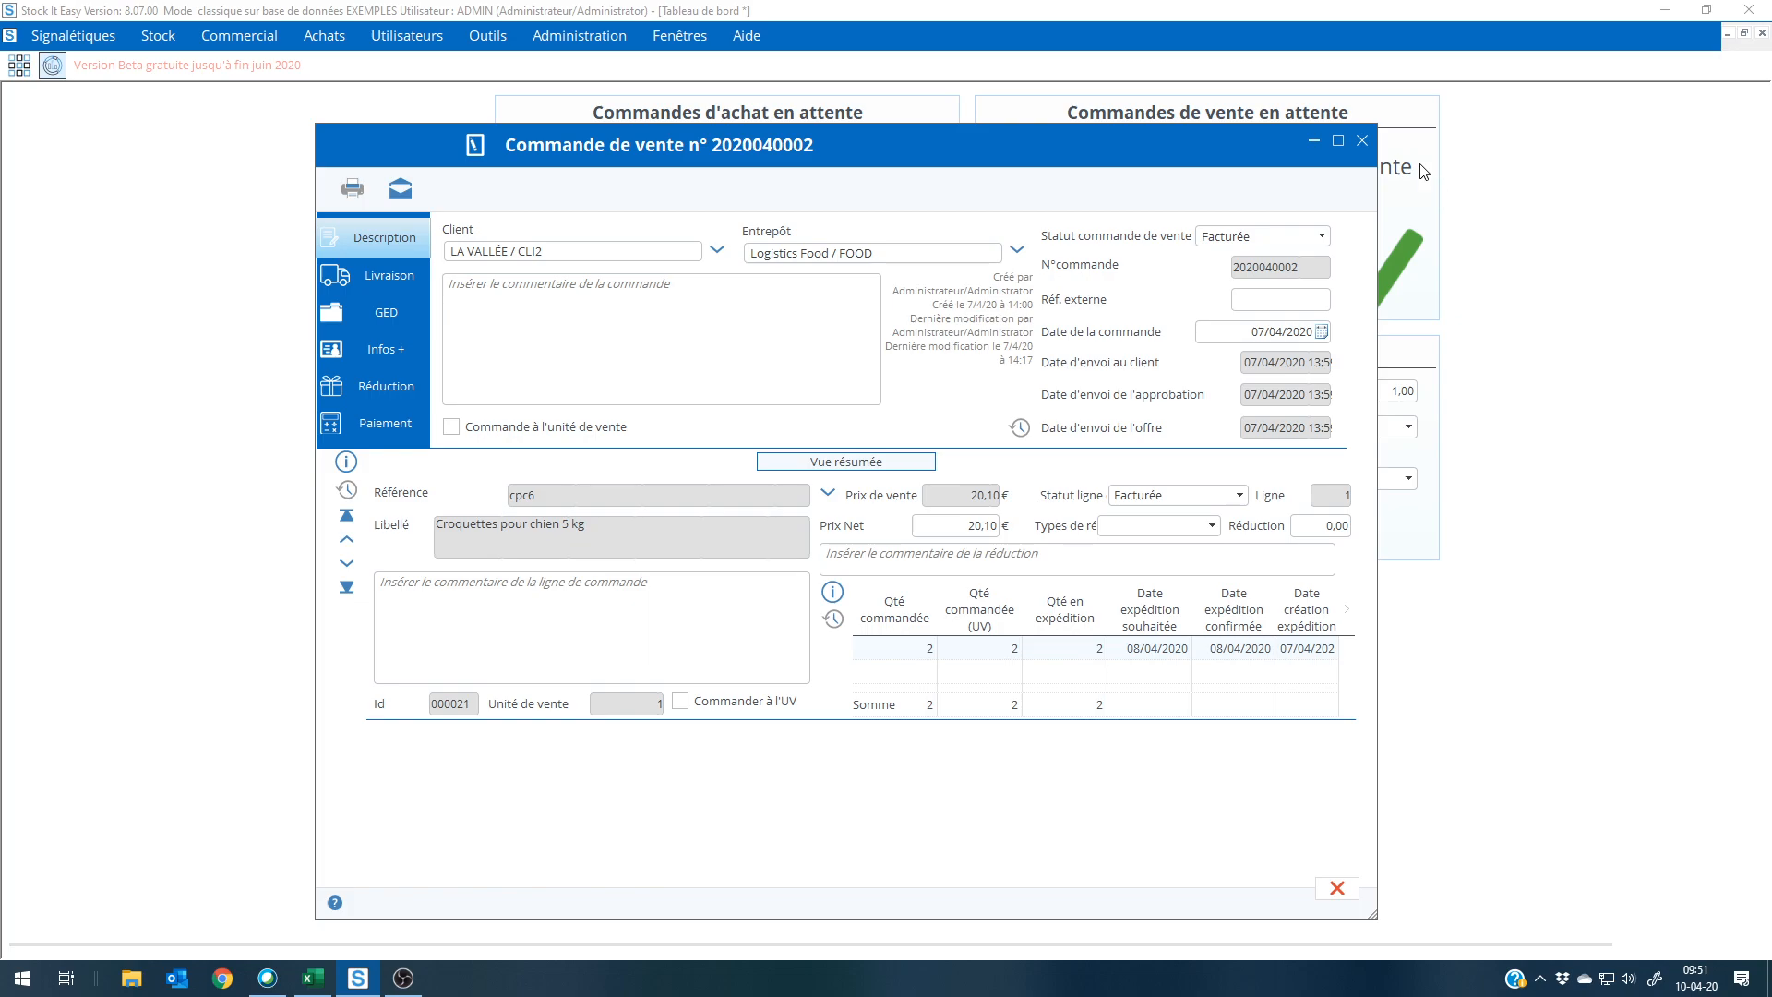
click(1362, 140)
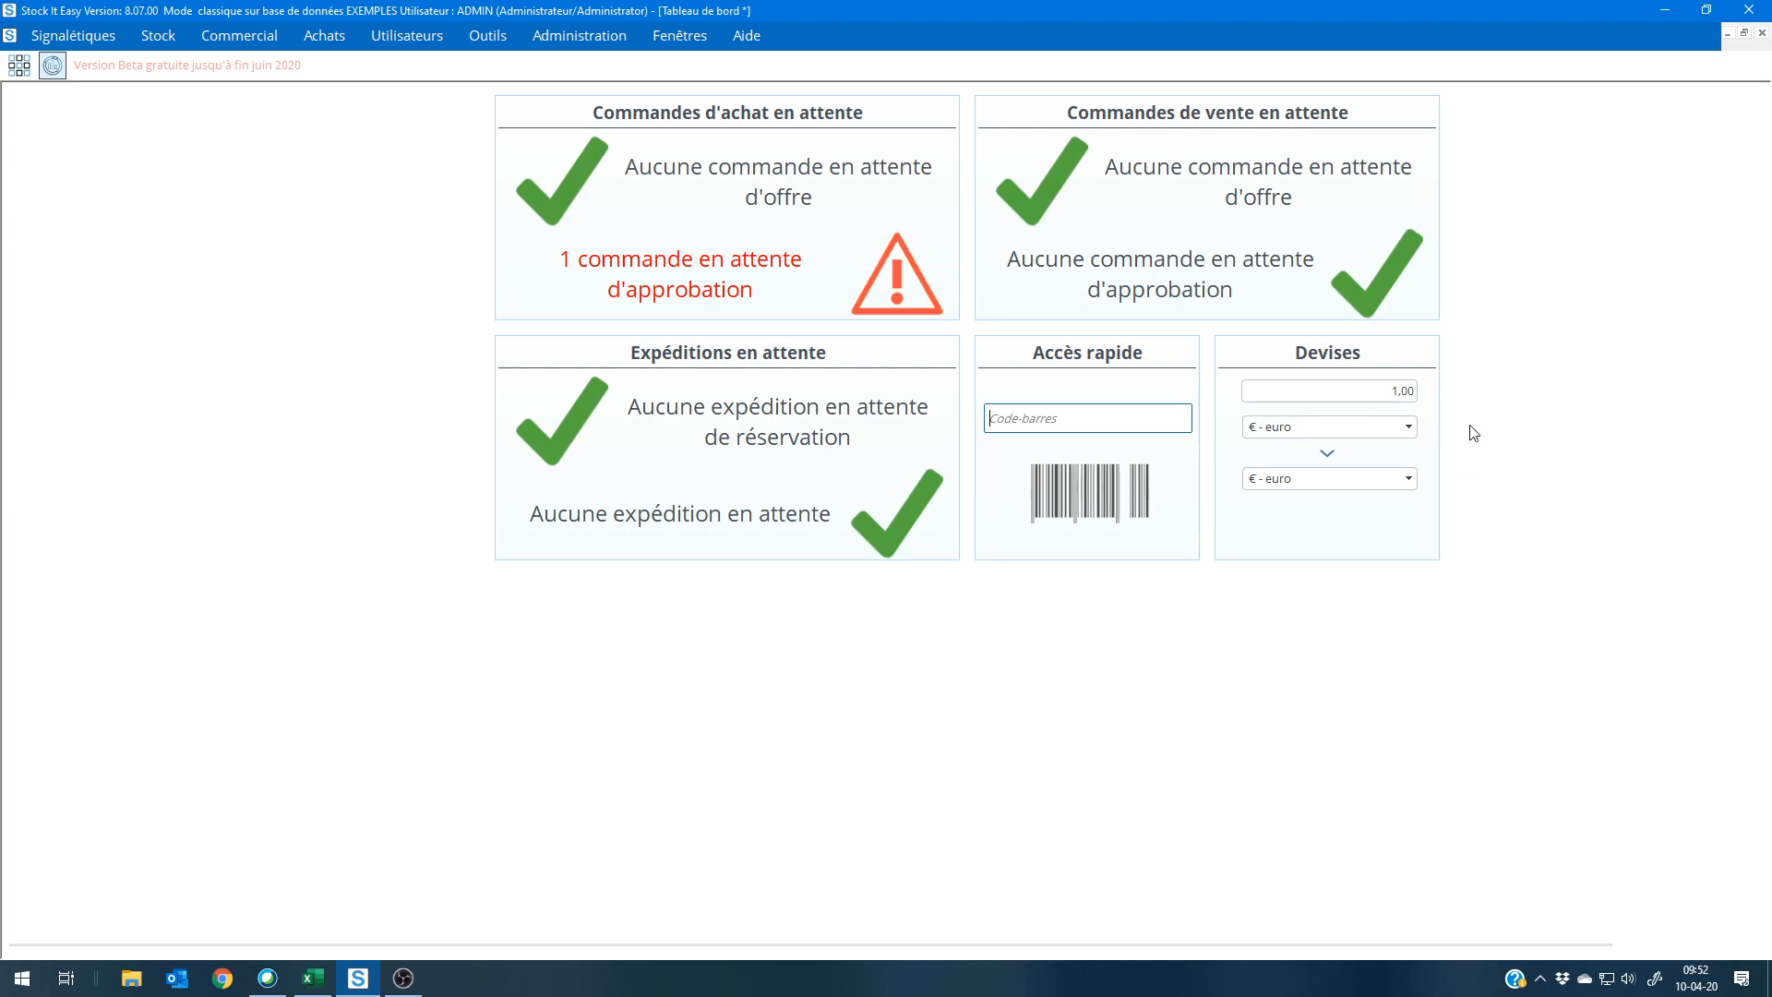
click(9, 71)
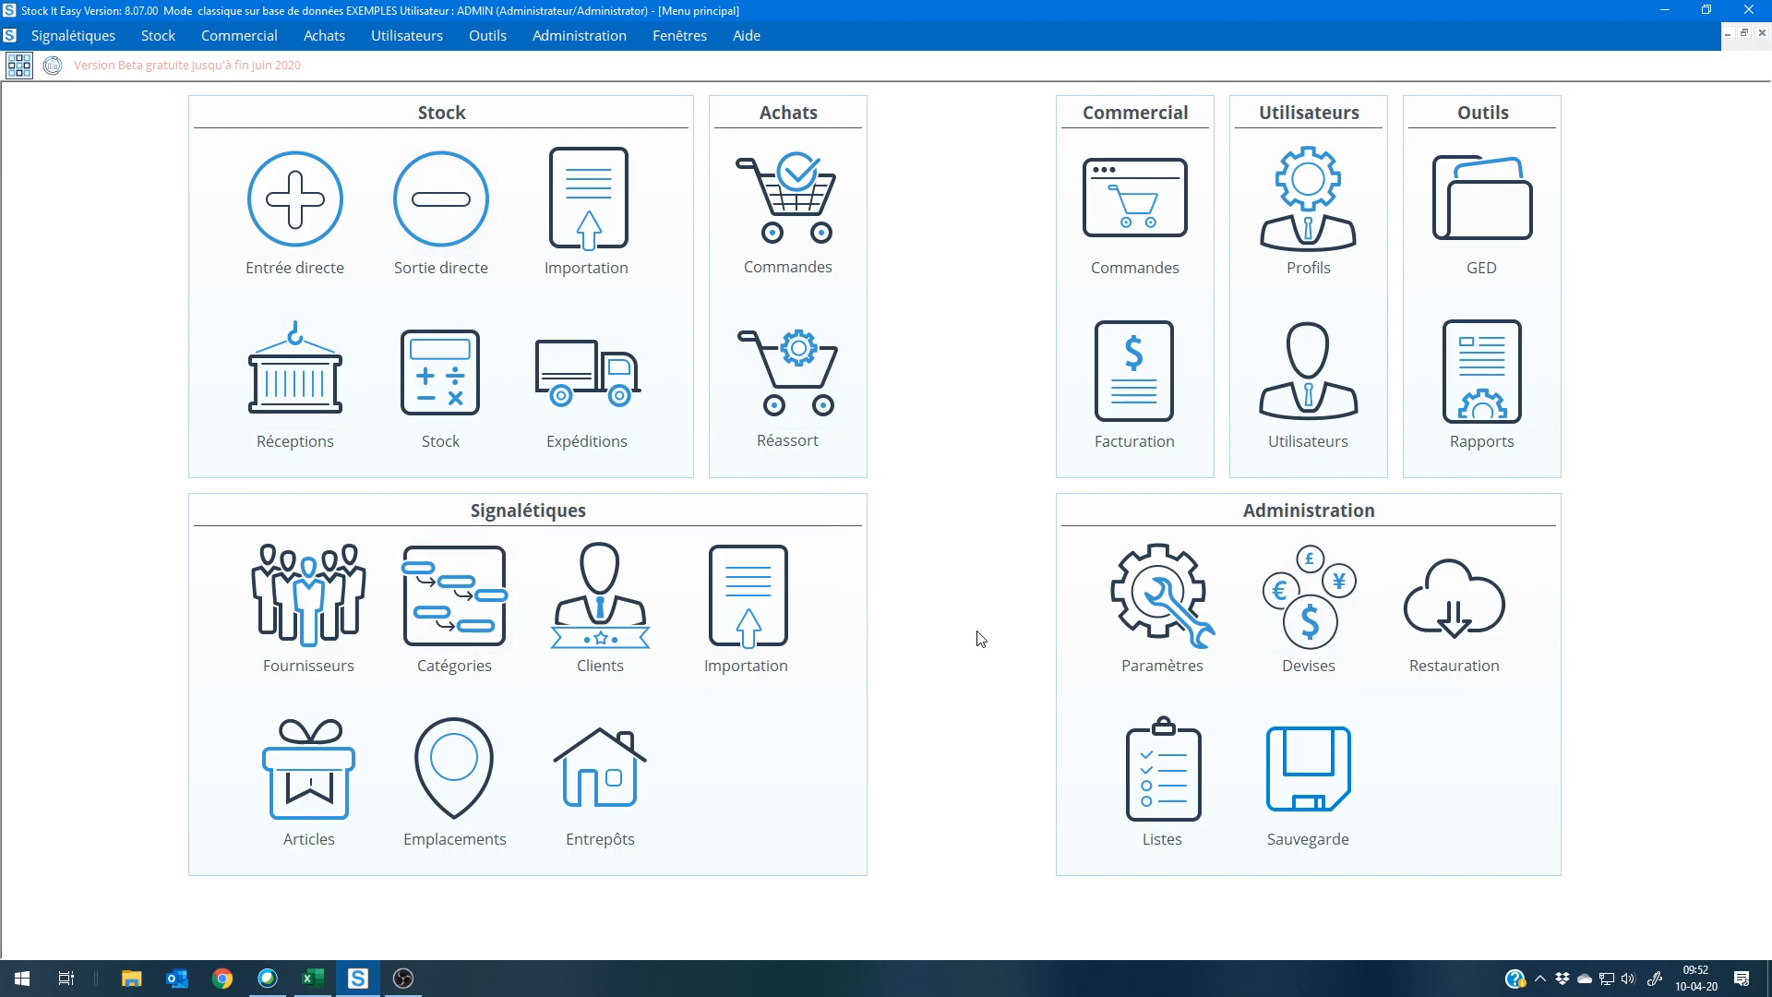
mouse_move(1099, 109)
mouse_down()
mouse_move(914, 98)
mouse_move(910, 487)
mouse_move(932, 511)
mouse_move(1085, 174)
mouse_move(1141, 140)
mouse_move(1117, 109)
mouse_up()
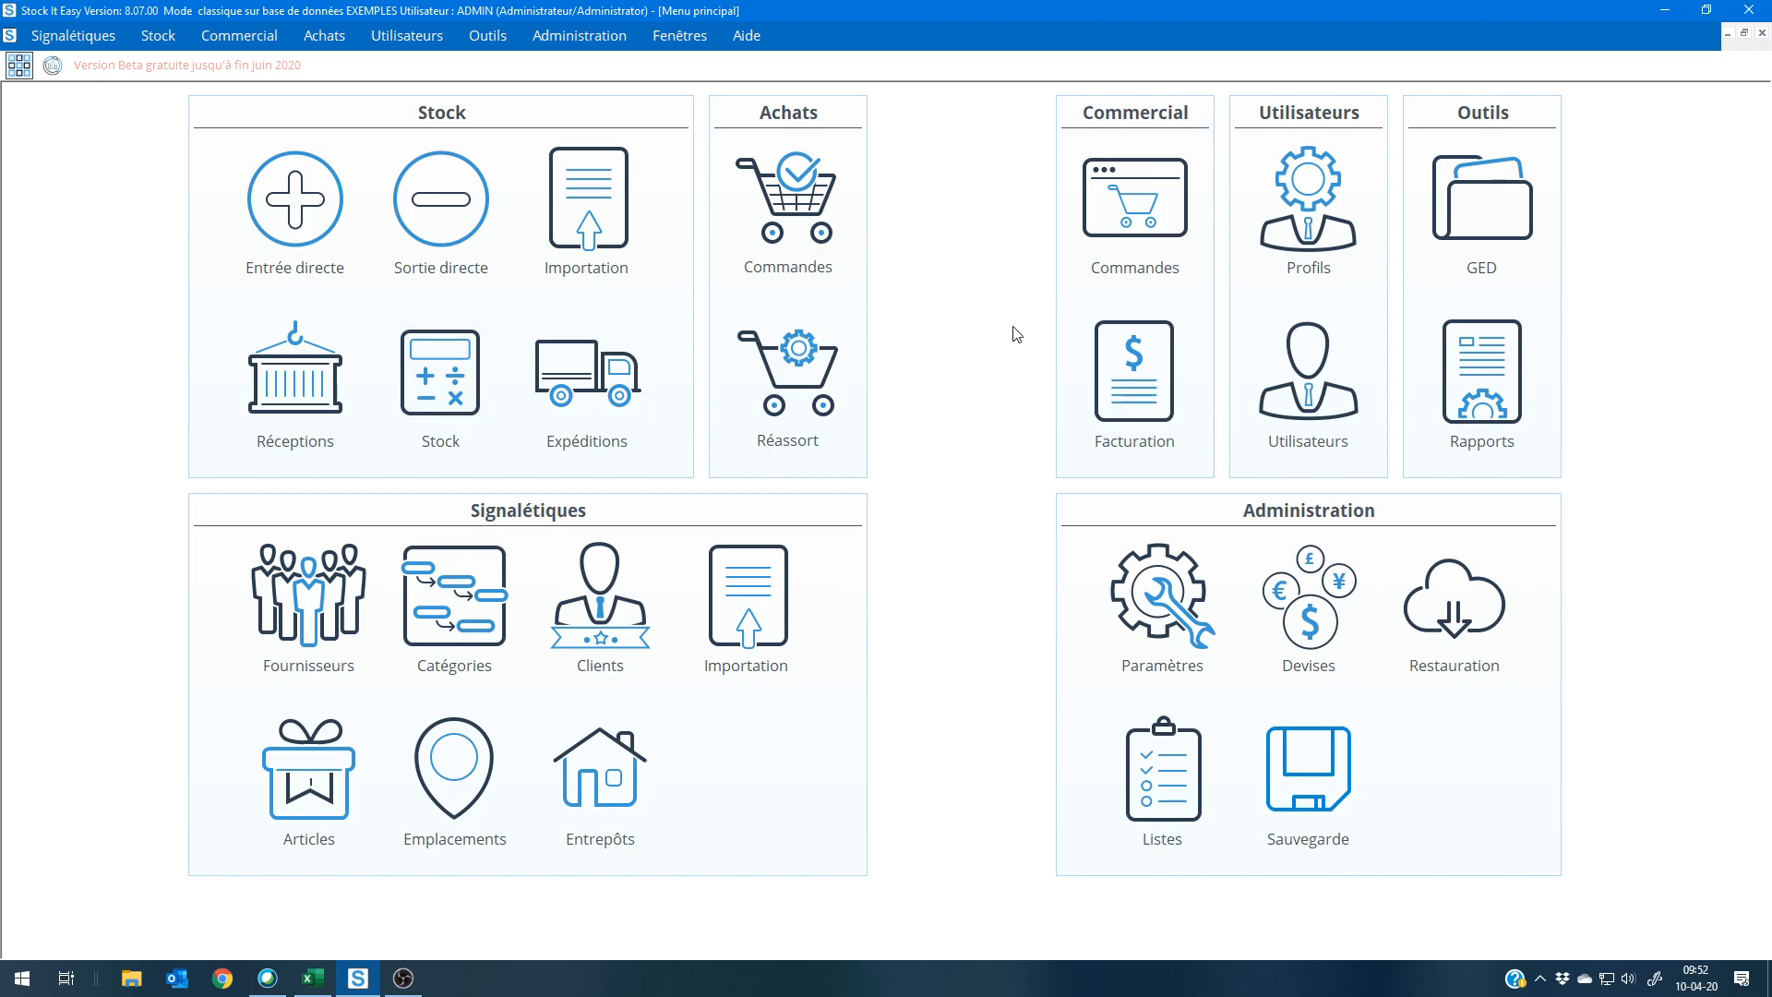